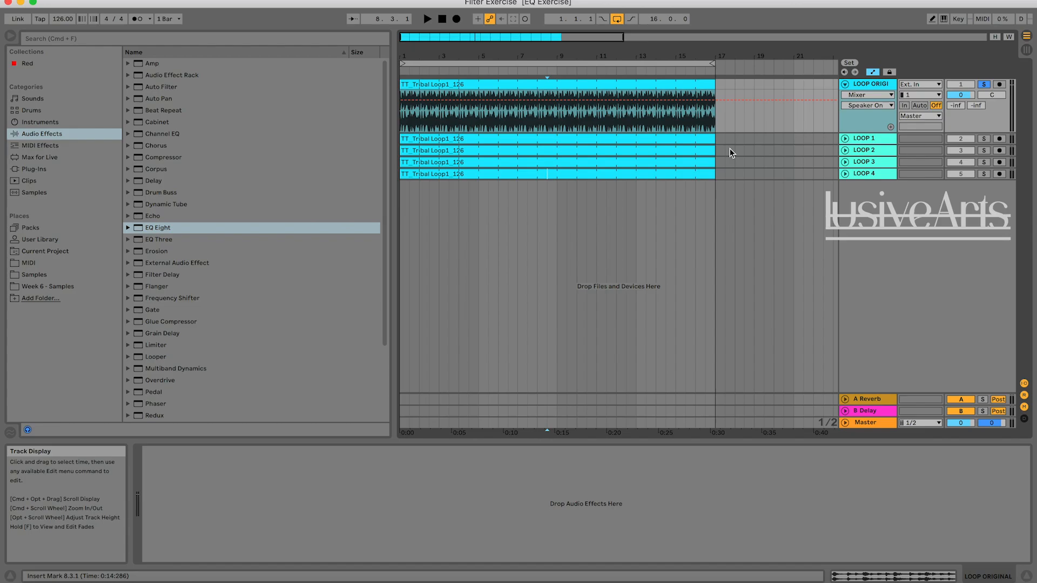
Play the soloed, unfiltered LOOP ORIGINAL track to hear its opening bars, and stop playback.
left_click(441, 17)
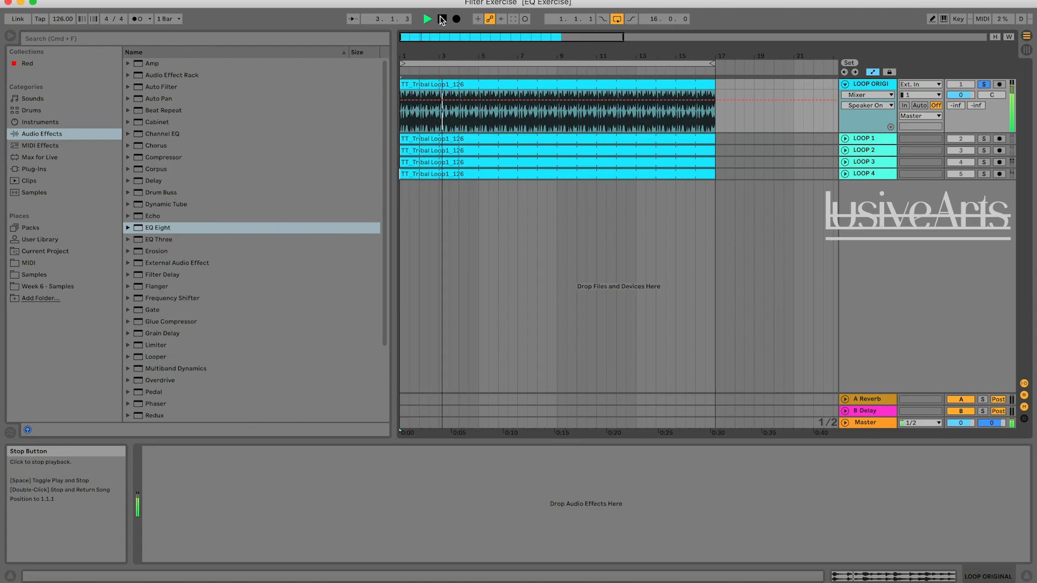
left_click(440, 17)
left_click(729, 248)
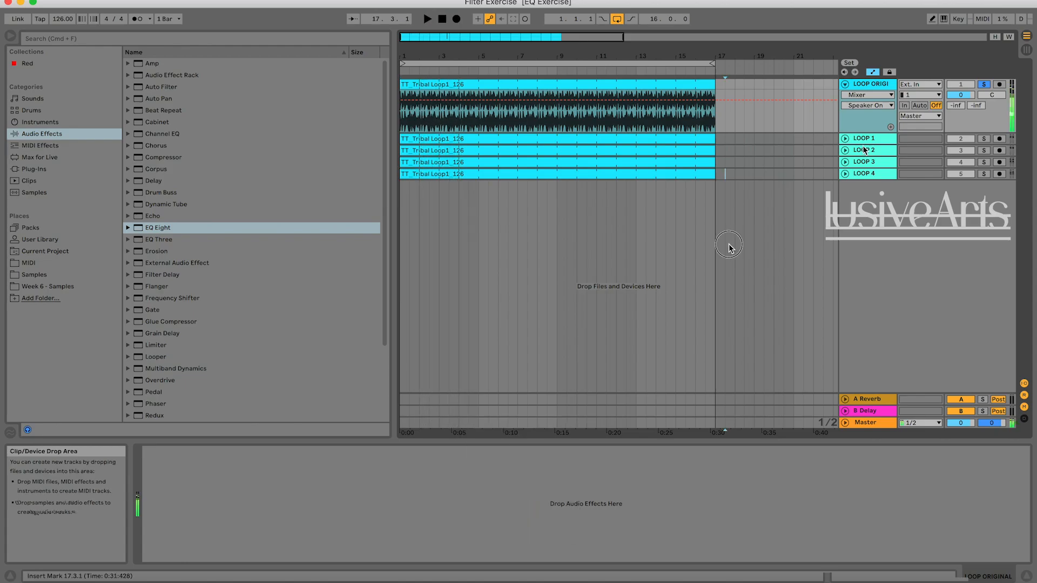
Solo the LOOP 1 track and play it through to hear its filter movement.
left_click(865, 150)
left_click(867, 85)
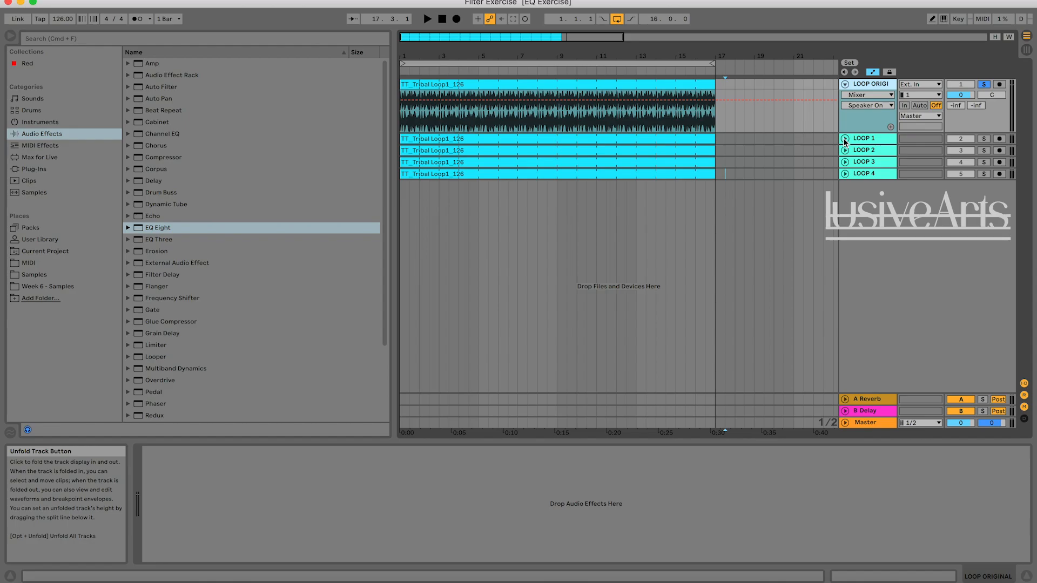
left_click(983, 139)
key("space")
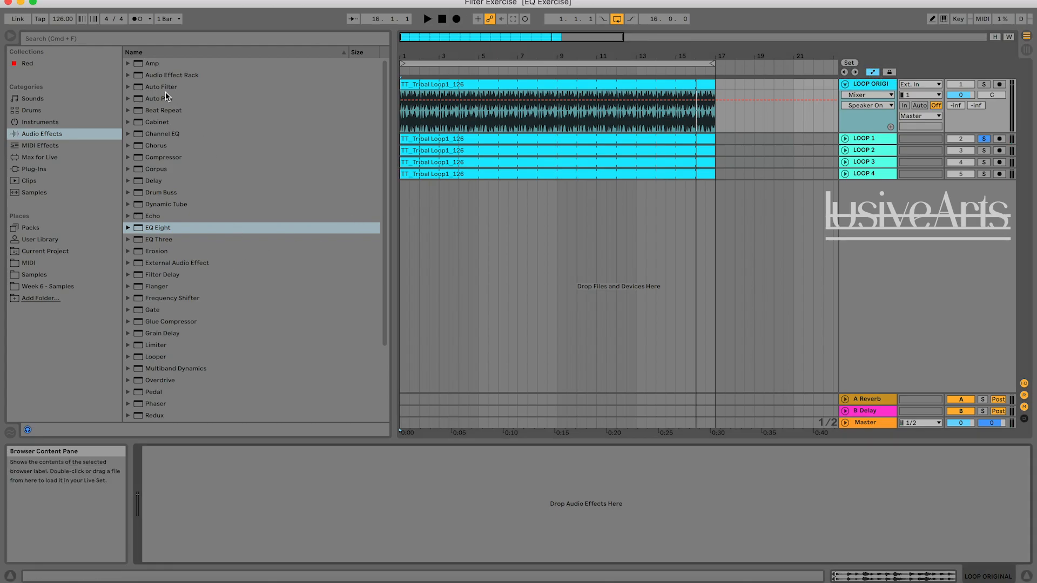
Add an Auto Filter to the LOOP ORIGINAL track and show the filter's Frequency automation lane.
left_click_drag(165, 90, 264, 157)
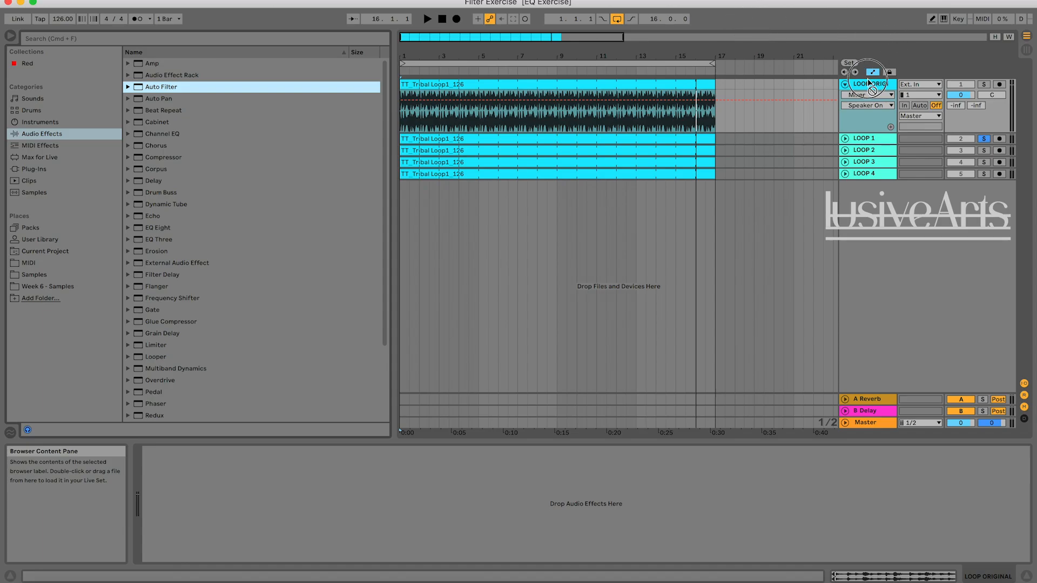
left_click_drag(868, 85, 868, 85)
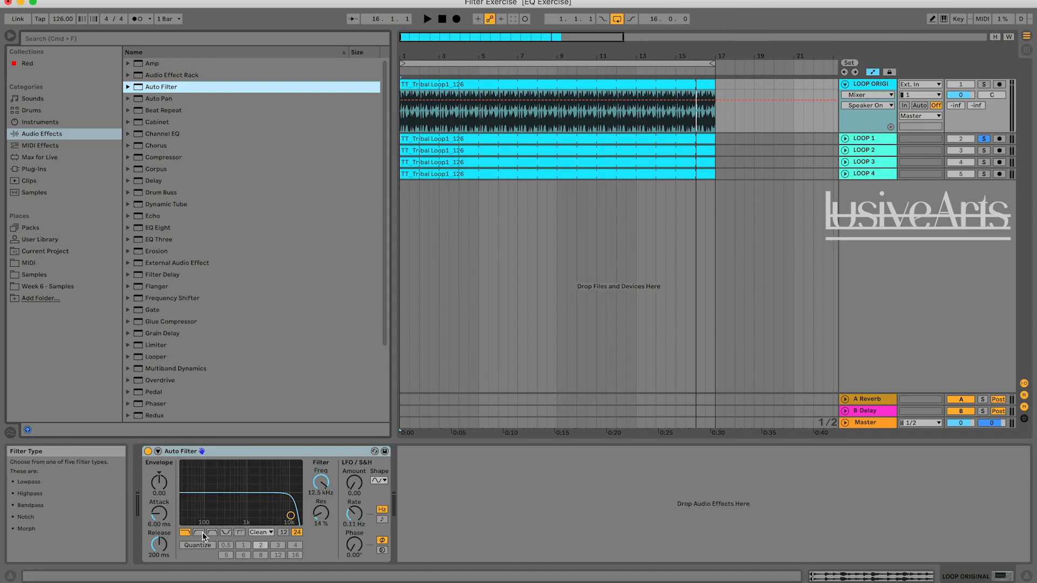
left_click(332, 489)
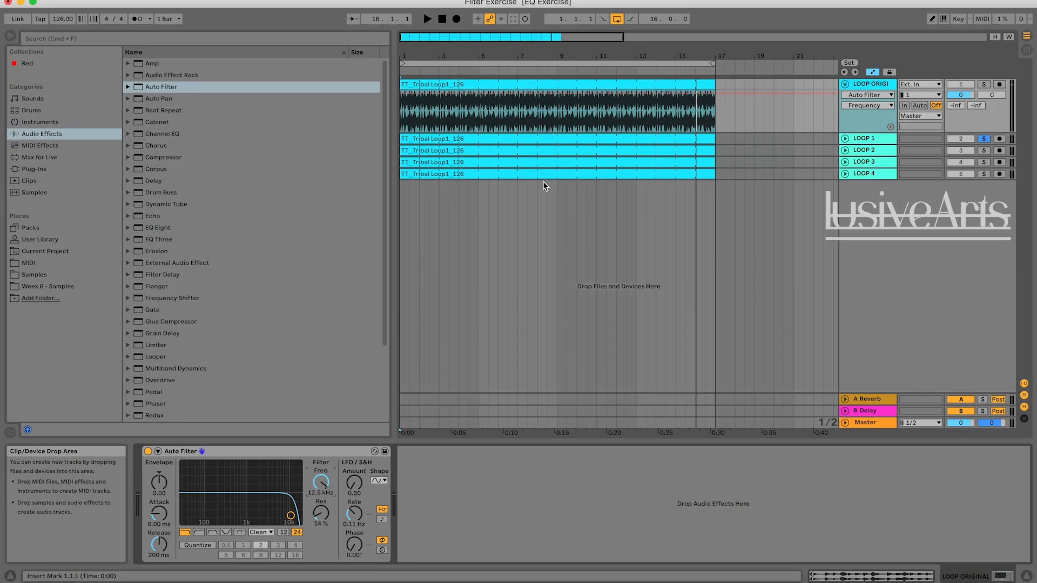
Solo LOOP ORIGINAL and LOOP 1 in turn and play both from the start to compare their sound.
left_click(983, 84)
left_click(426, 19)
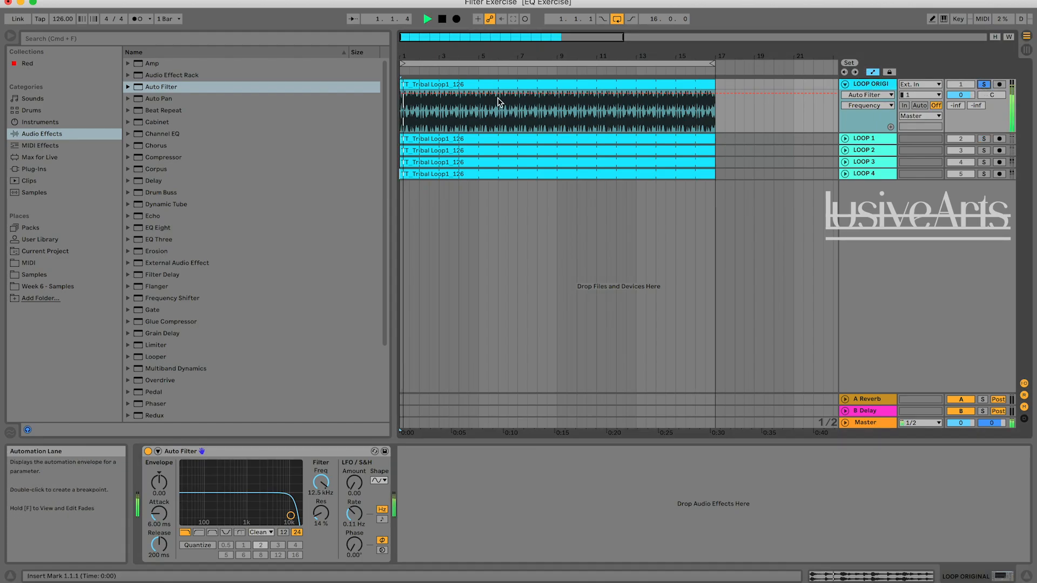
left_click(985, 140)
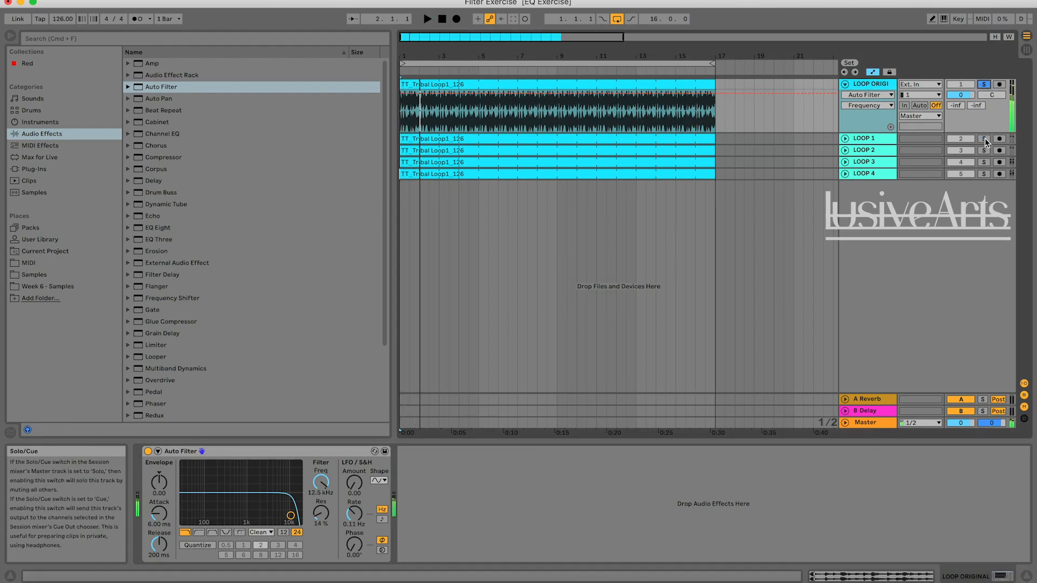
key("space")
key("space")
left_click(985, 139)
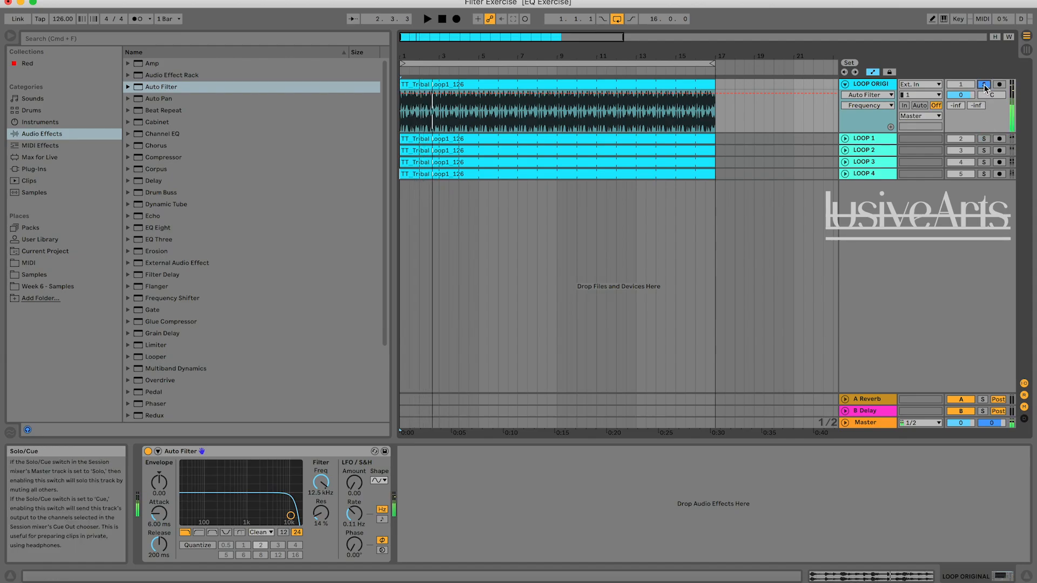
left_click(443, 19)
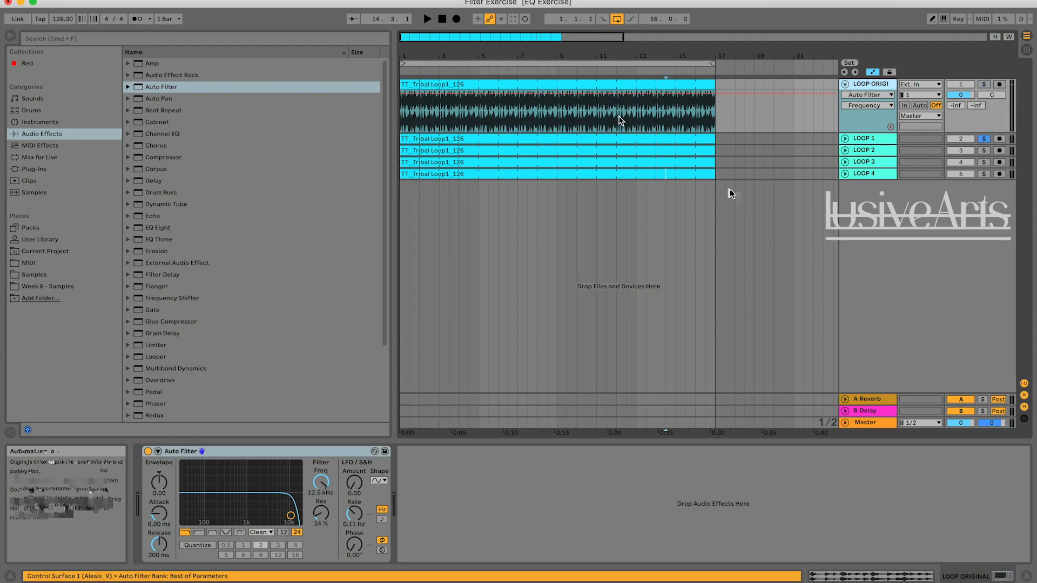
Replay the opening bars of LOOP 1 several times to judge the filter type and starting cutoff.
left_click(442, 19)
key("space")
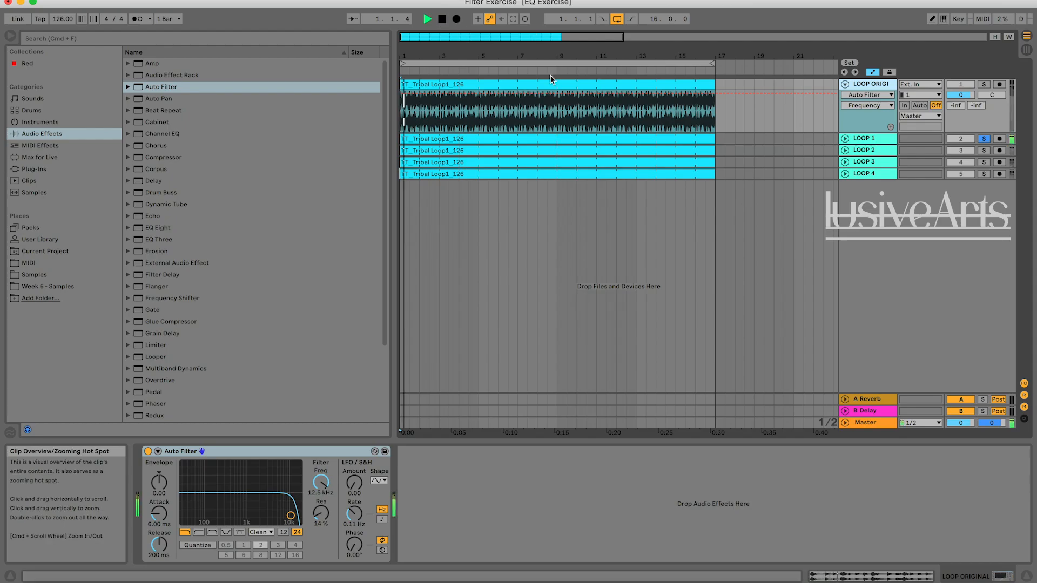
left_click(878, 141)
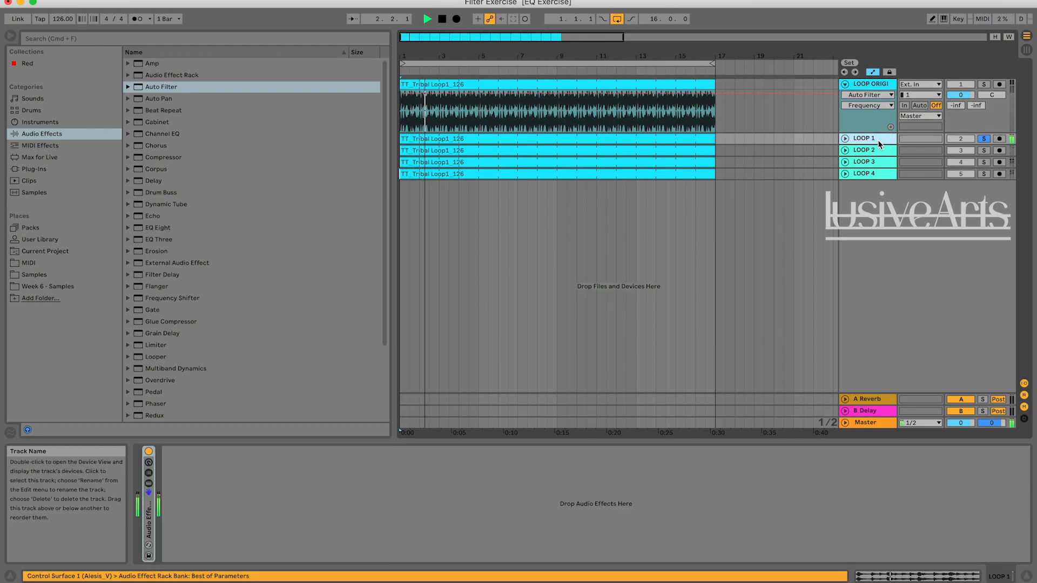
left_click(870, 86)
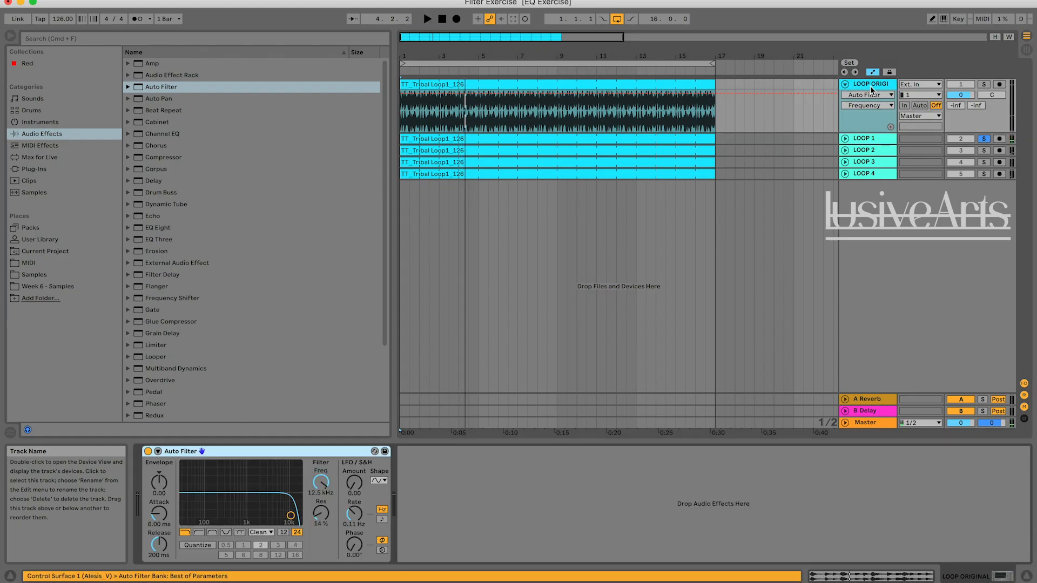
key("space")
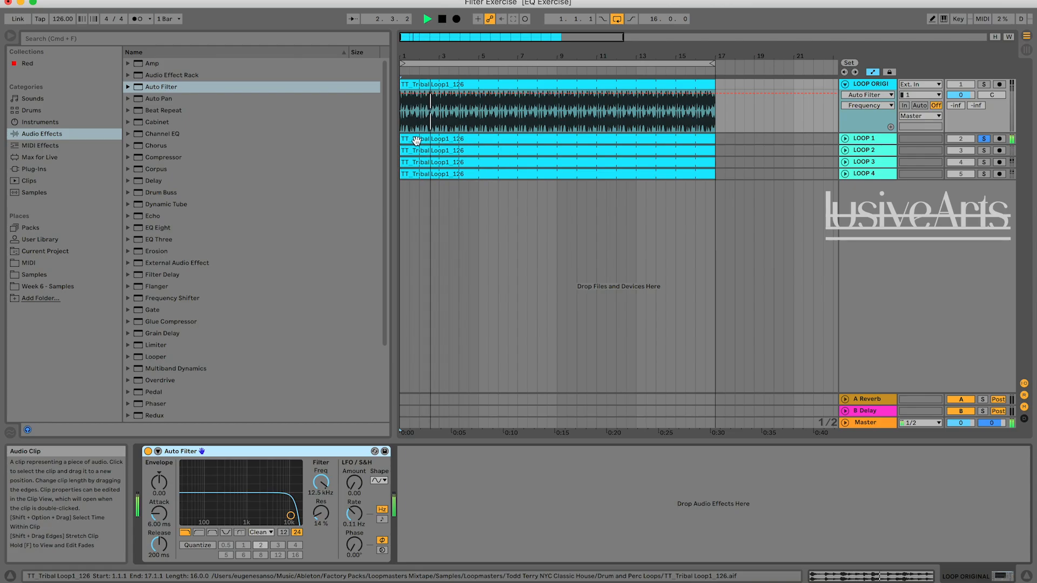
key("space")
key("space")
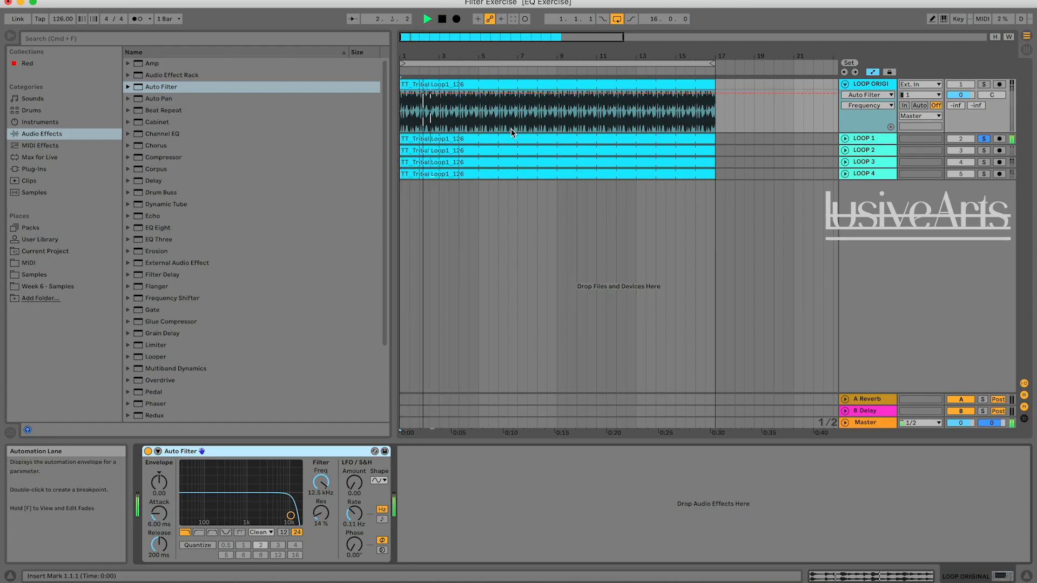
key("space")
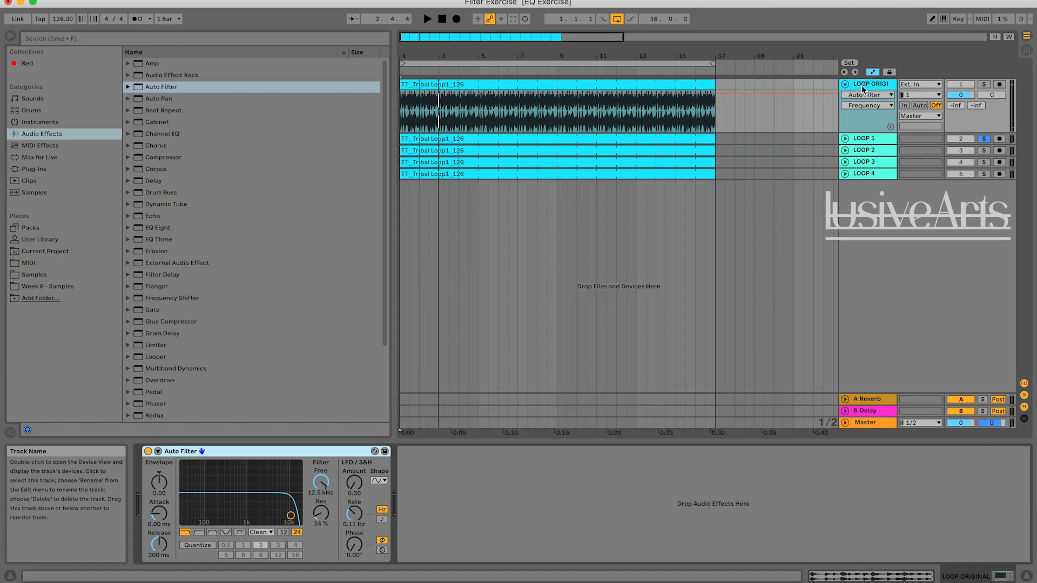
key("space")
Solo LOOP ORIGINAL and lower its Auto Filter cutoff frequency to 78.5 Hz while playing from the start.
left_click(984, 84)
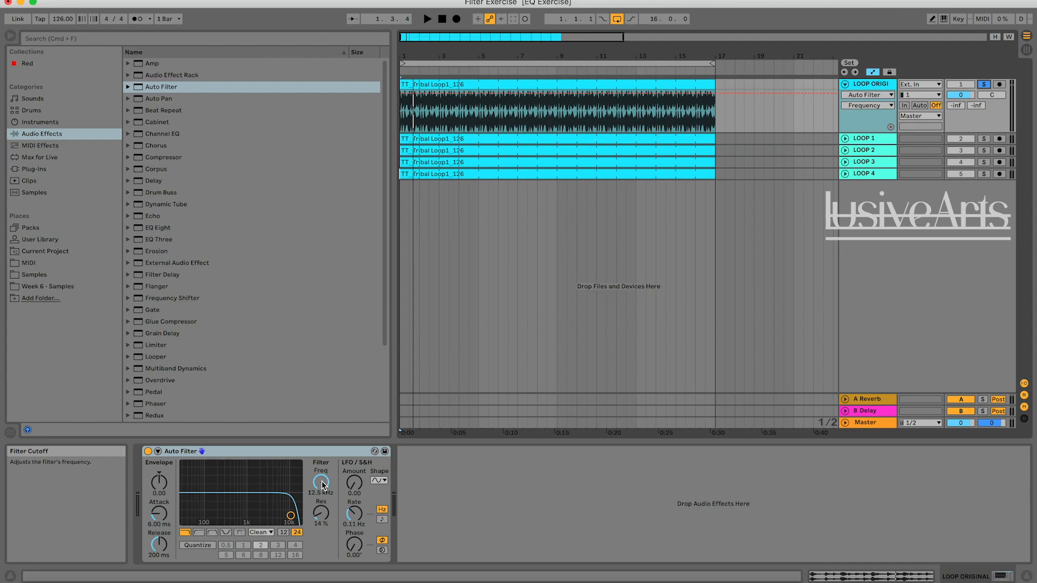
left_click_drag(323, 485, 323, 535)
key("space")
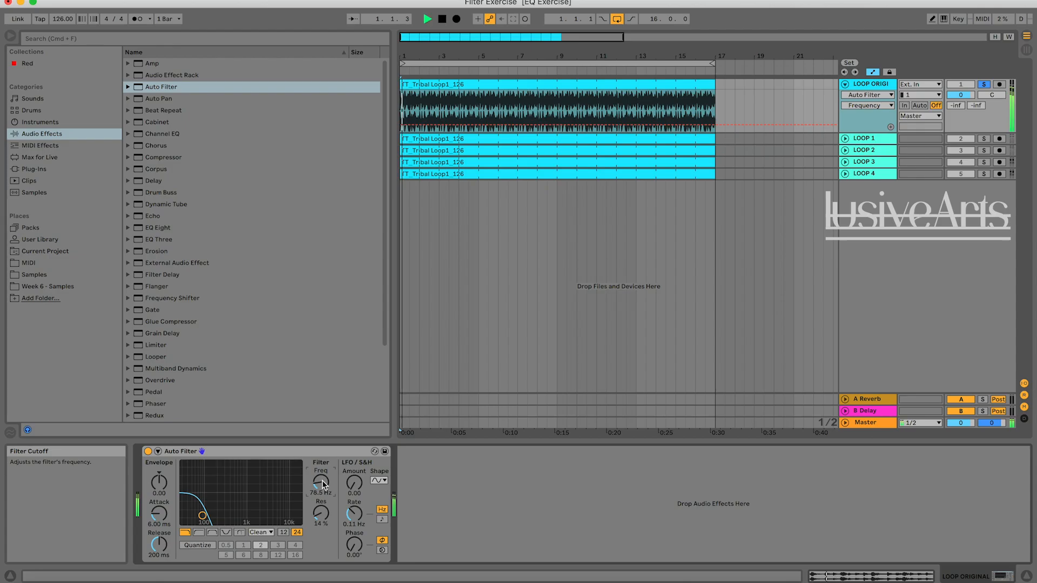
key("space")
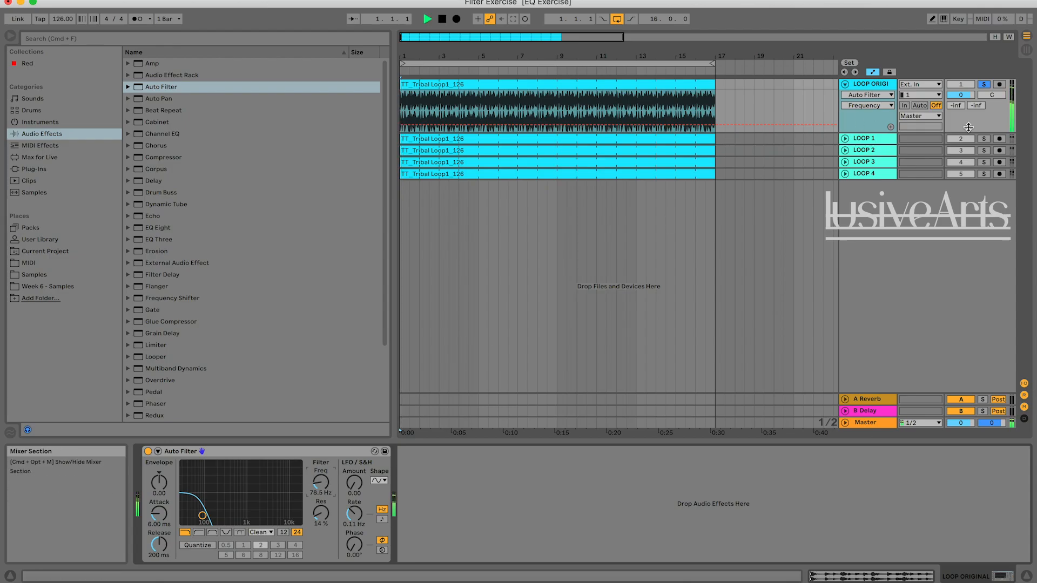
Refine the LOOP ORIGINAL filter cutoff to 74.5 Hz by ear, checking it against the soloed LOOP 1.
left_click(983, 139)
key("space")
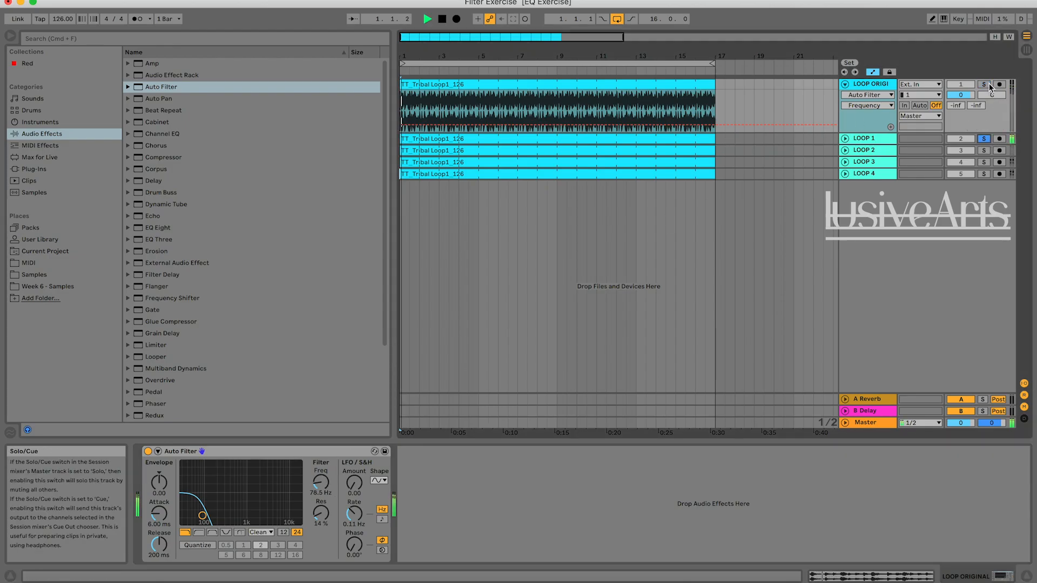
left_click(984, 139)
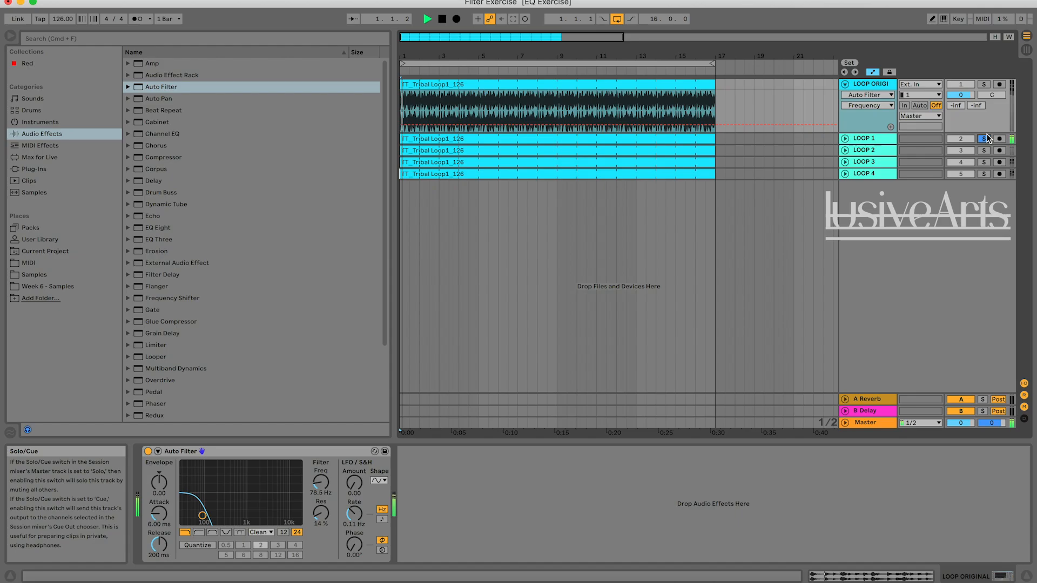
left_click(984, 85)
key("space")
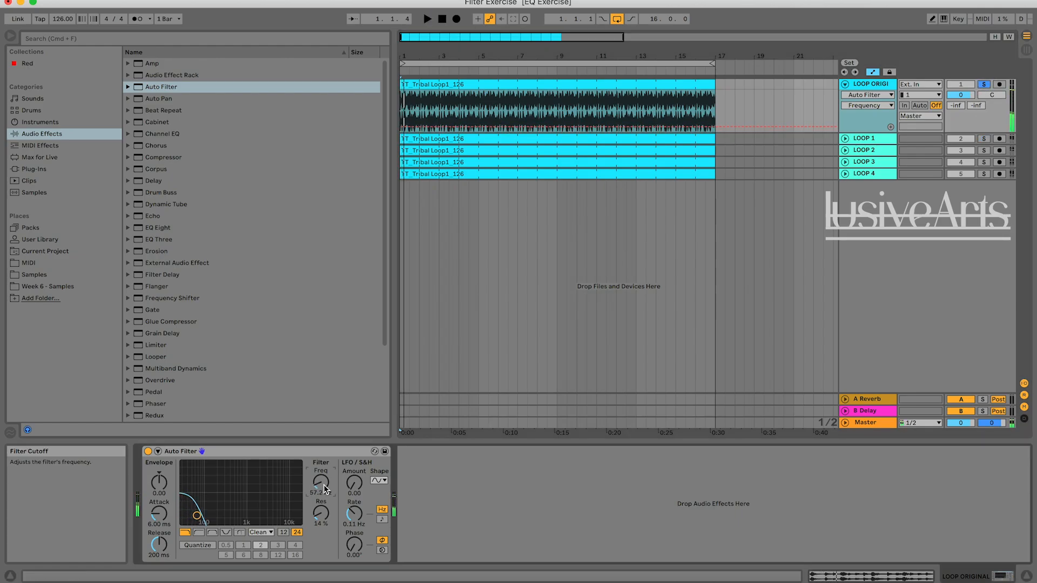
key("space")
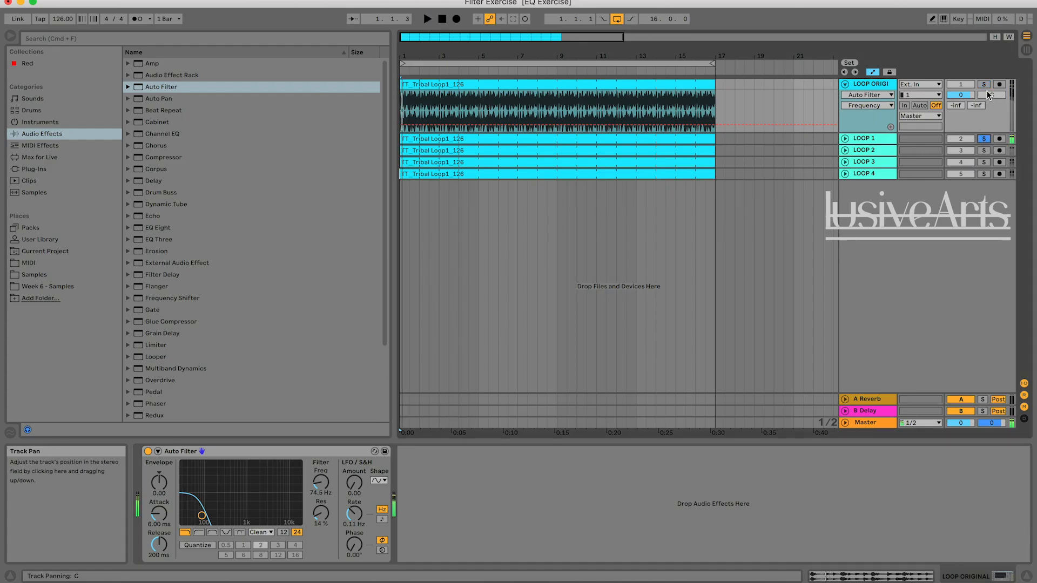
Alternate the solo between LOOP ORIGINAL and LOOP 1 to compare their opening beats at the 74.5 Hz cutoff.
key("space")
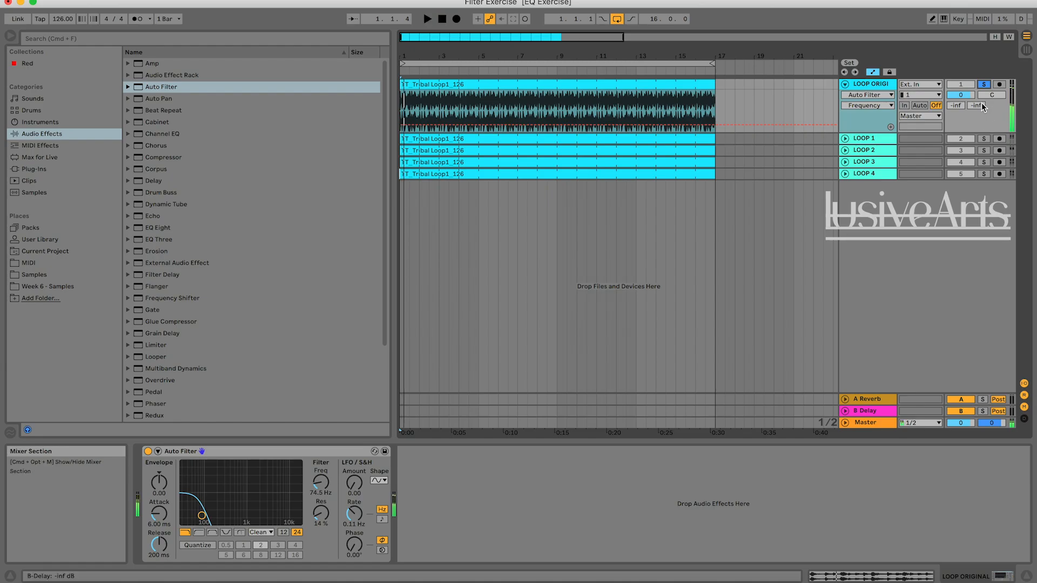
key("space")
left_click(983, 139)
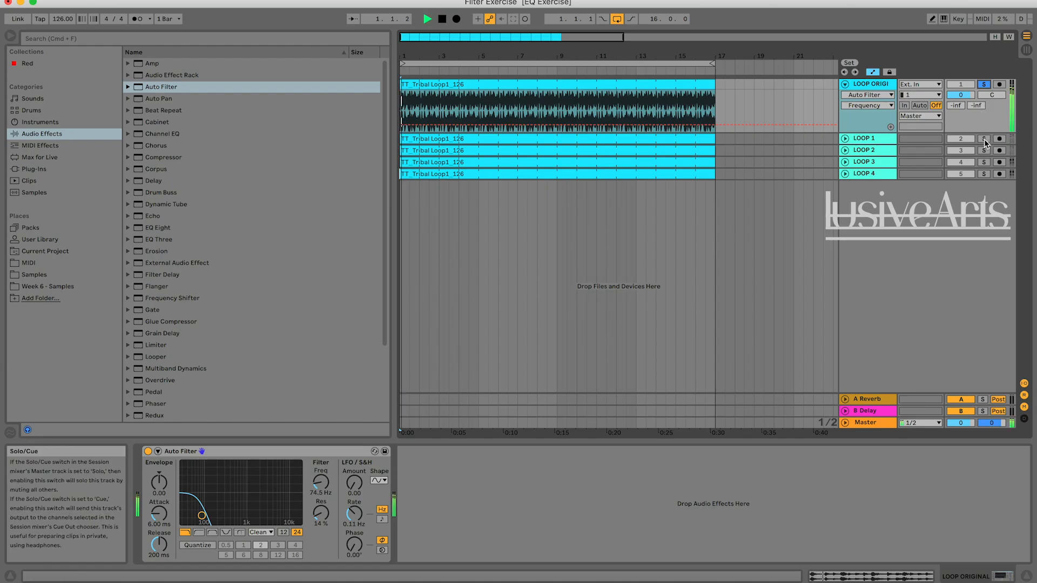
key("space")
left_click(983, 84)
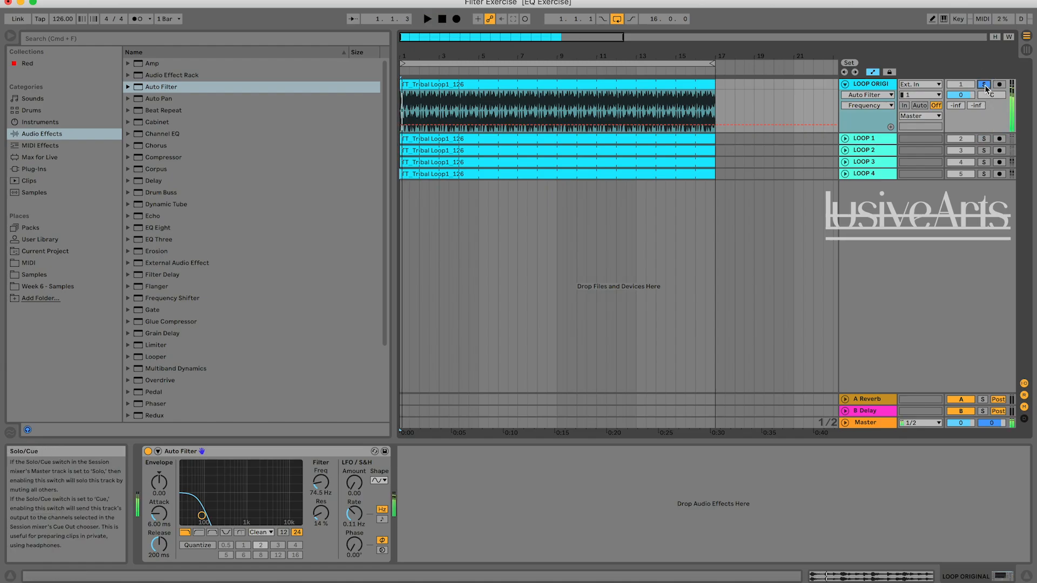
Audition LOOP 1 from several points along the timeline to follow its filter sweep, and place the insert marker at bar 9.
left_click(459, 71)
left_click(497, 70)
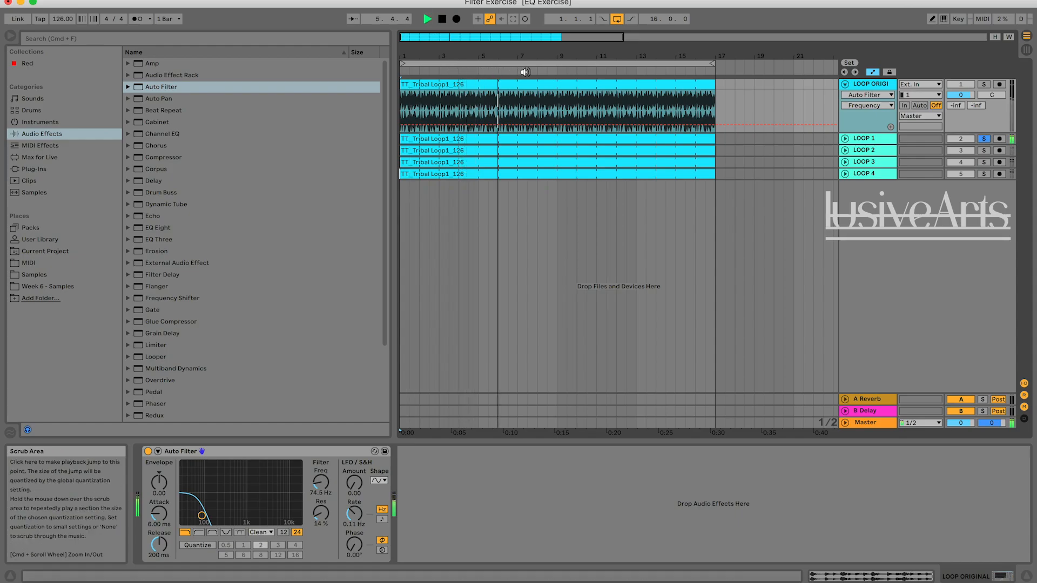
left_click(544, 72)
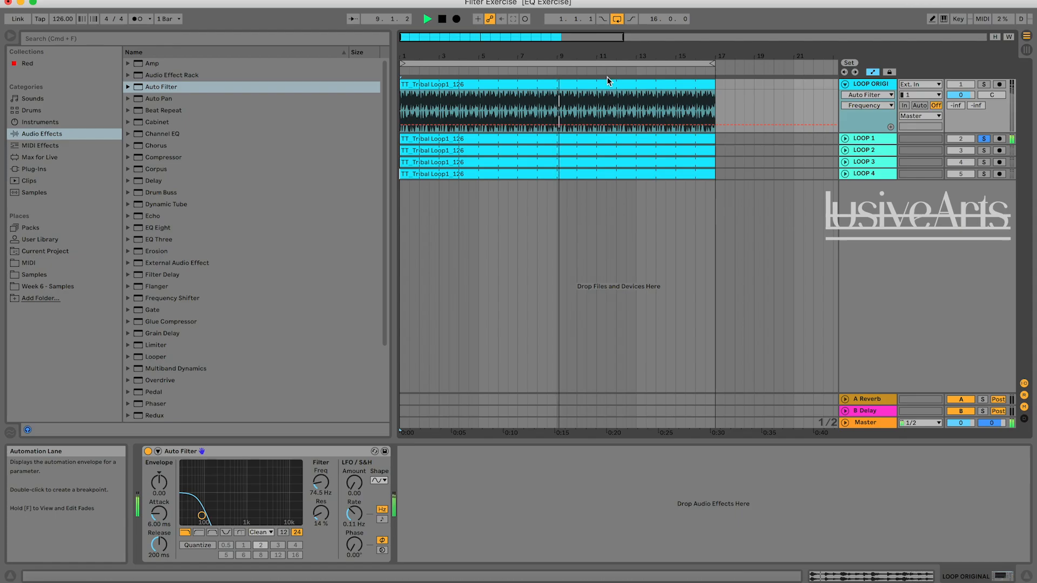
left_click(644, 70)
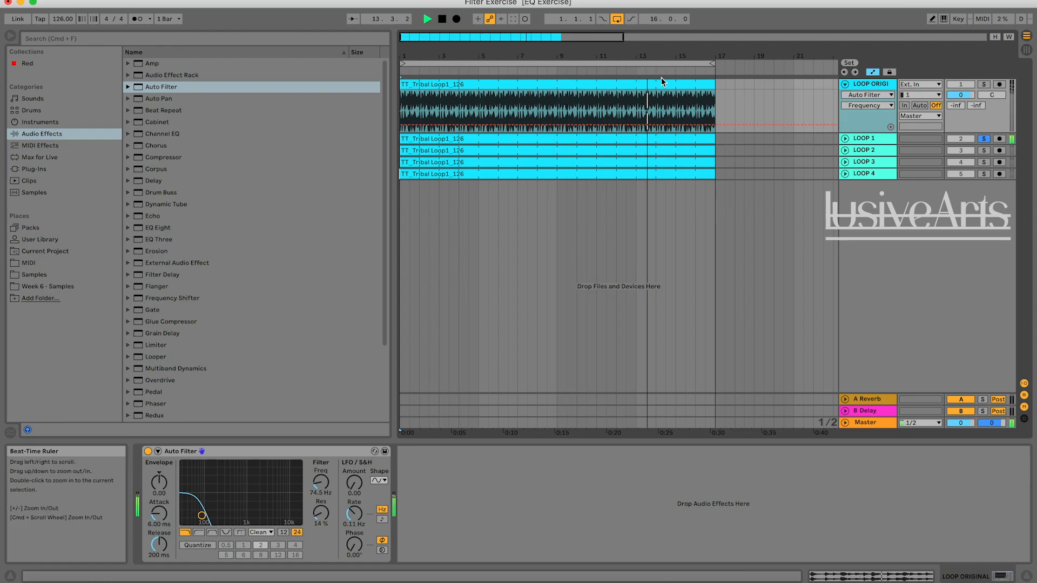
left_click(530, 71)
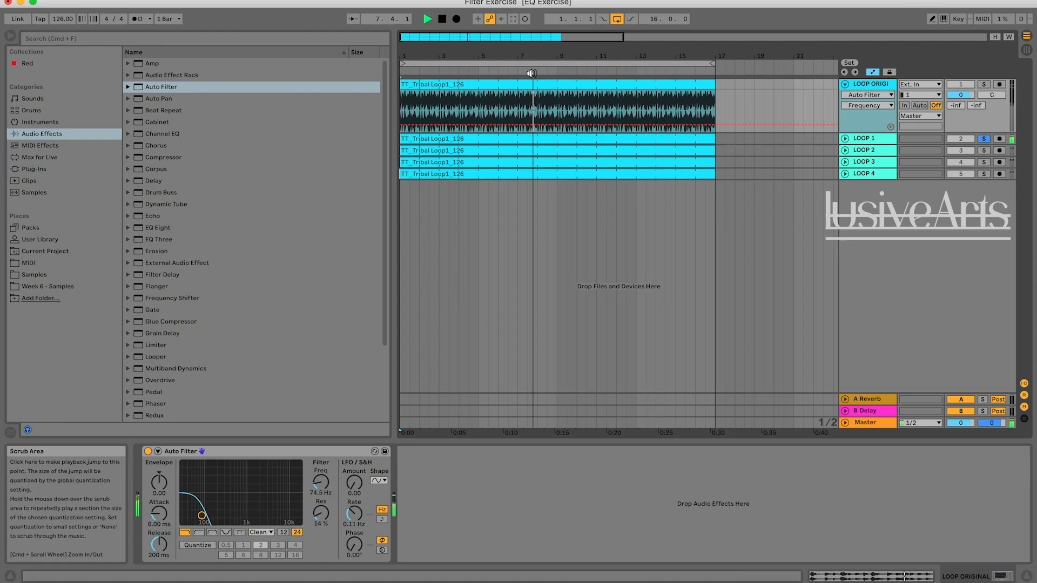
left_click(557, 102)
key("space")
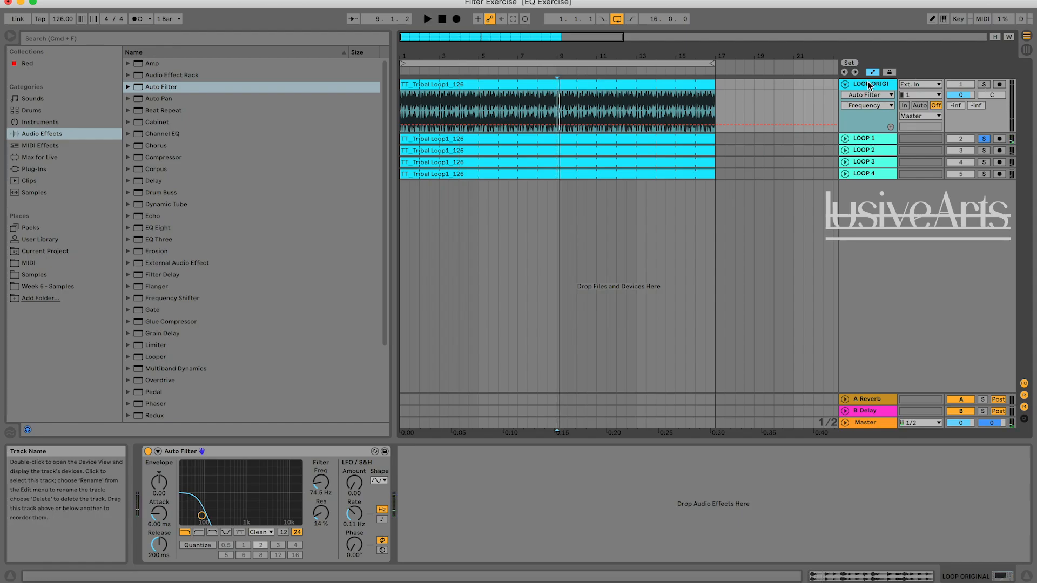
Automate LOOP ORIGINAL's filter frequency from 74.5 Hz at the start to about 19.2 kHz at bar 9 and back to 74.5 Hz at bar 17.
left_click(355, 487)
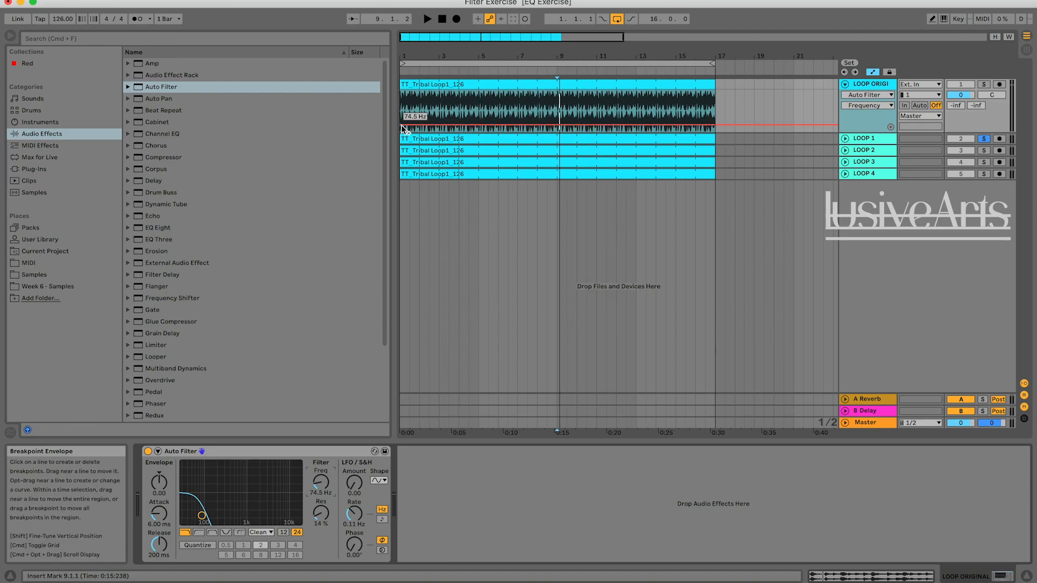
left_click(433, 125)
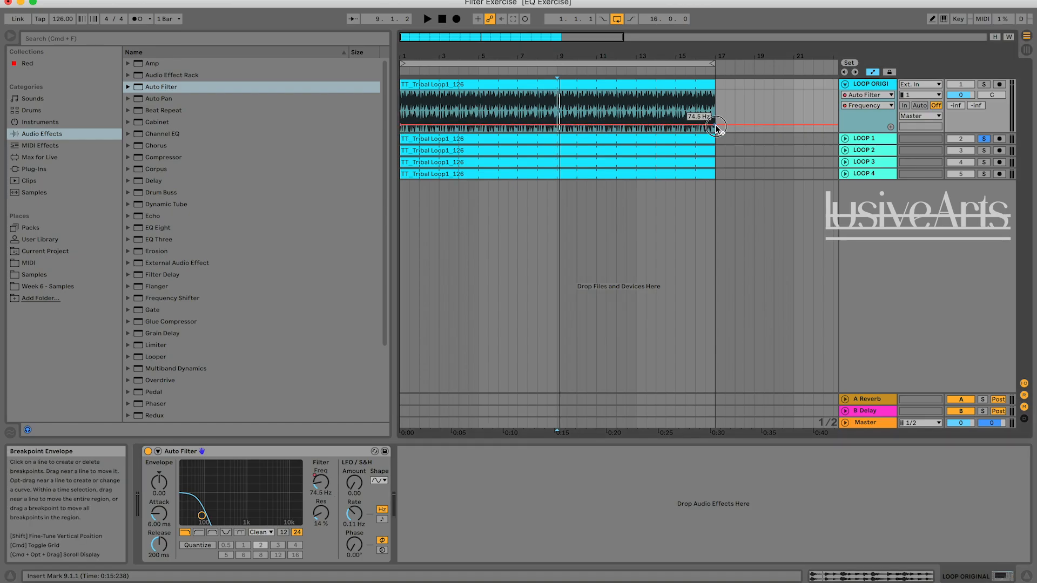
left_click_drag(559, 126, 557, 93)
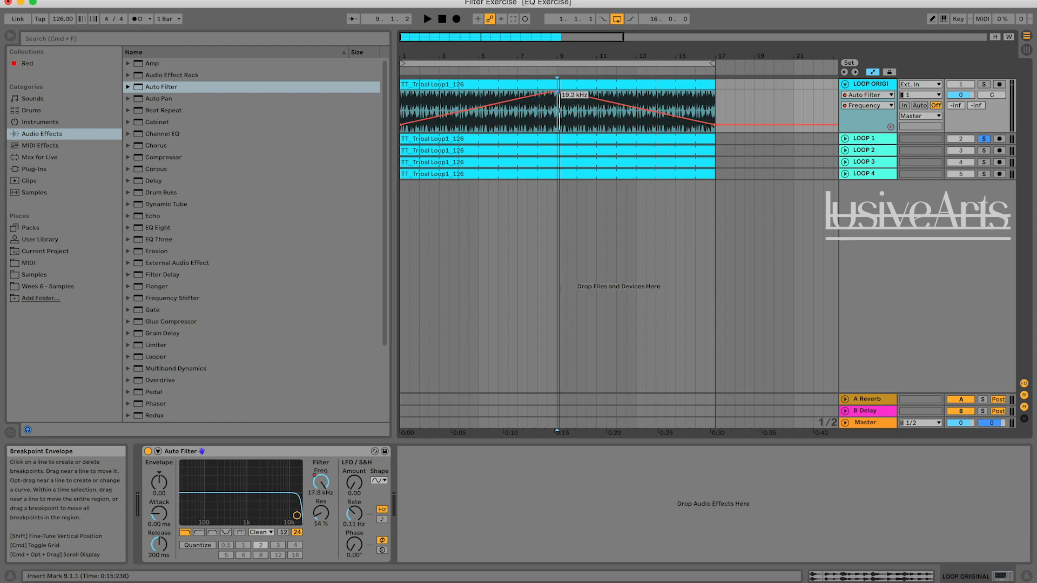
Play from bar 9 while alternating the solo between LOOP 1 and LOOP ORIGINAL to compare their falling filter sweeps.
key("space")
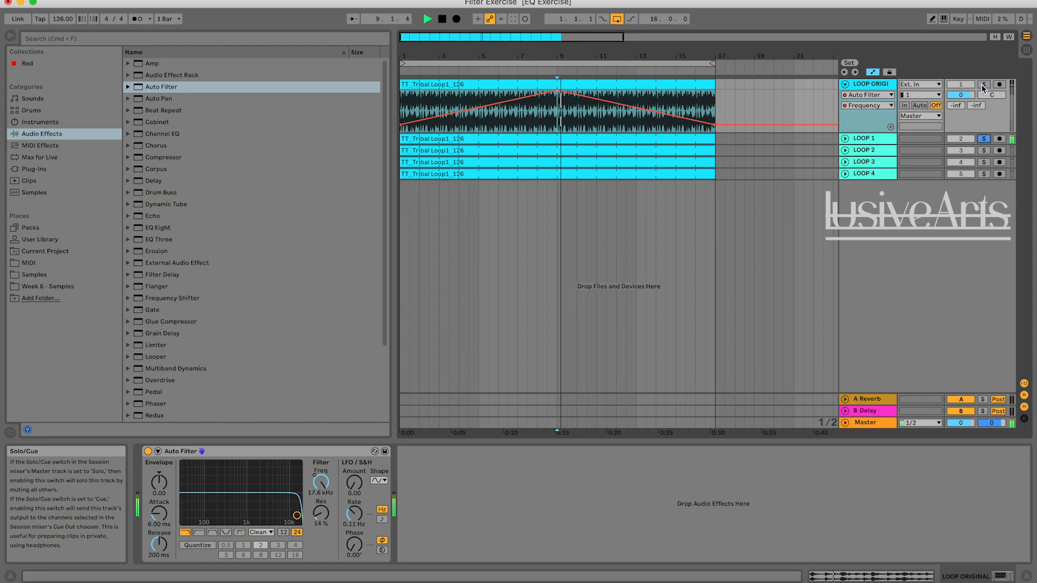
key("space")
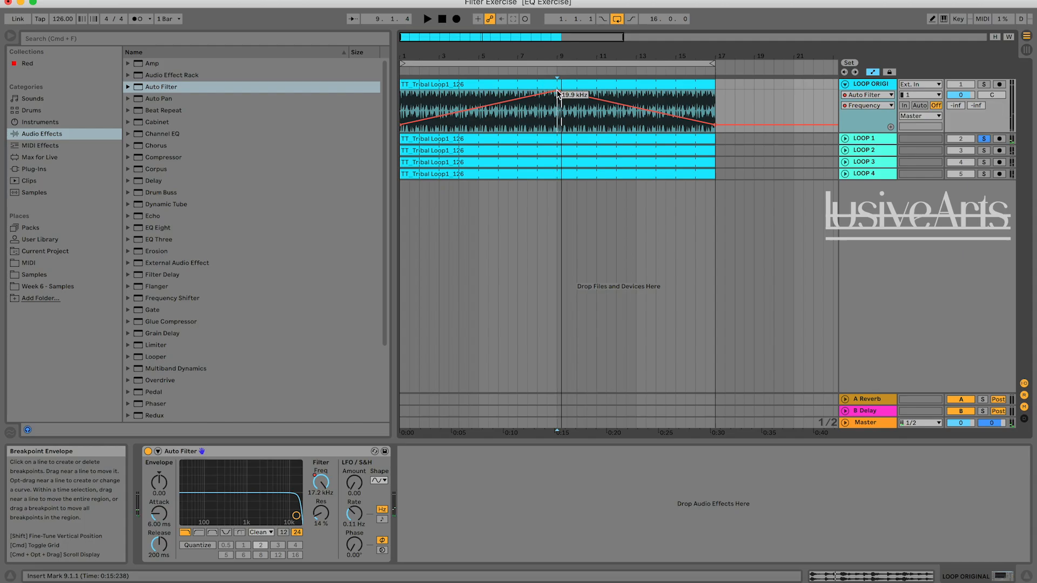
left_click(984, 85)
key("space")
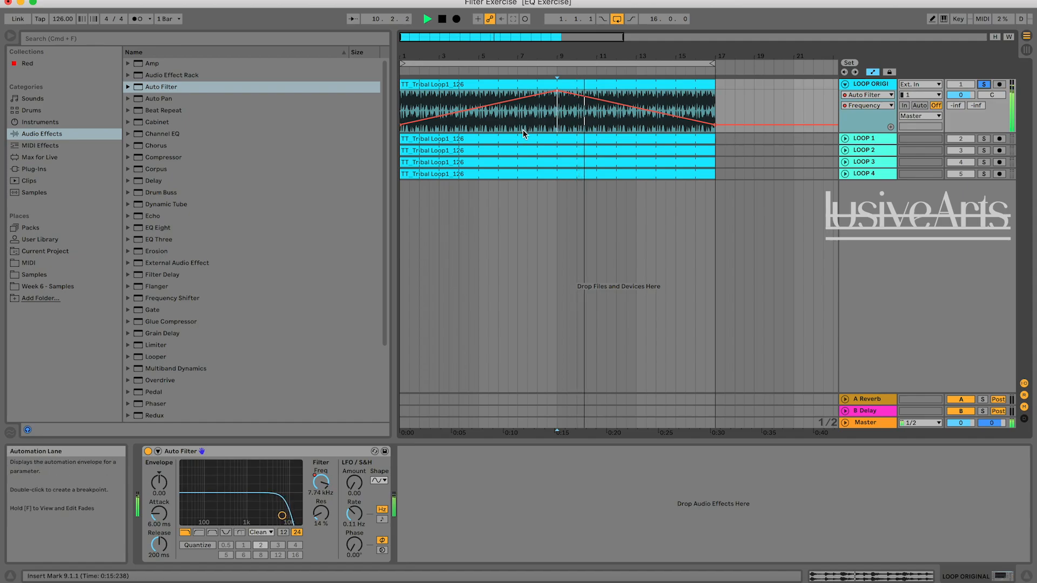
left_click(984, 138)
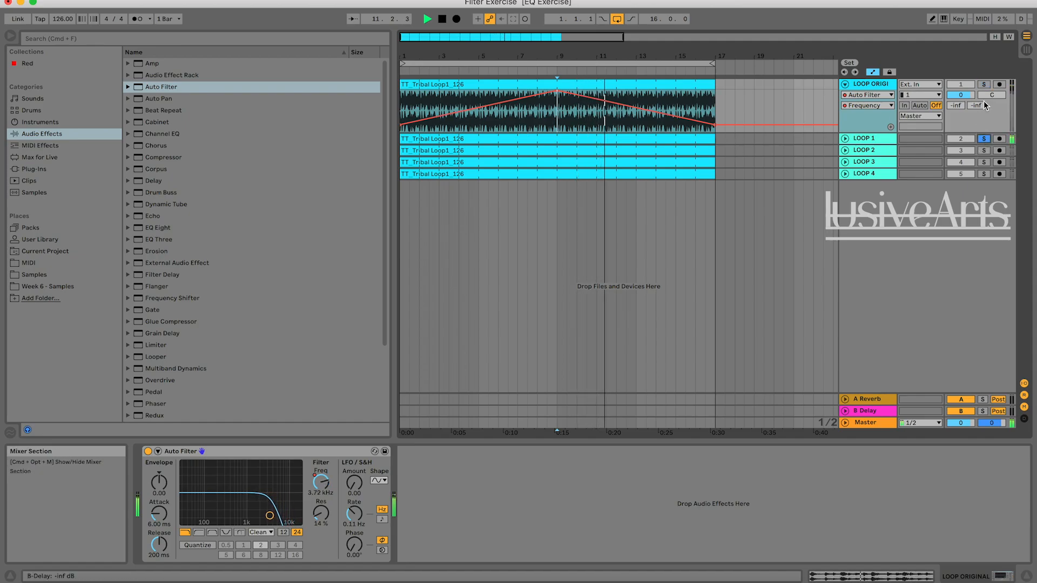
left_click(985, 84)
left_click(985, 138)
left_click(987, 84)
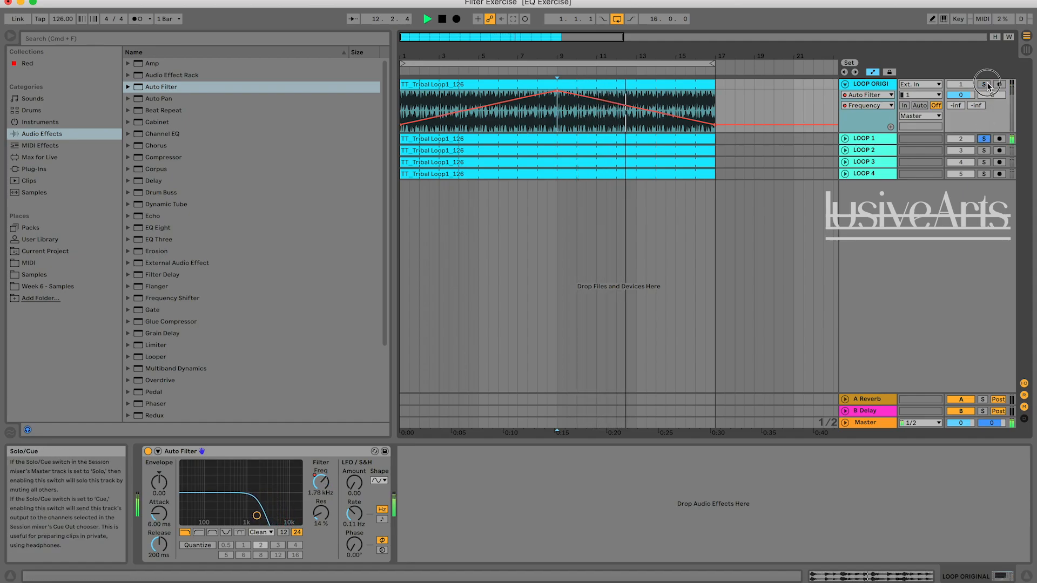
key("space")
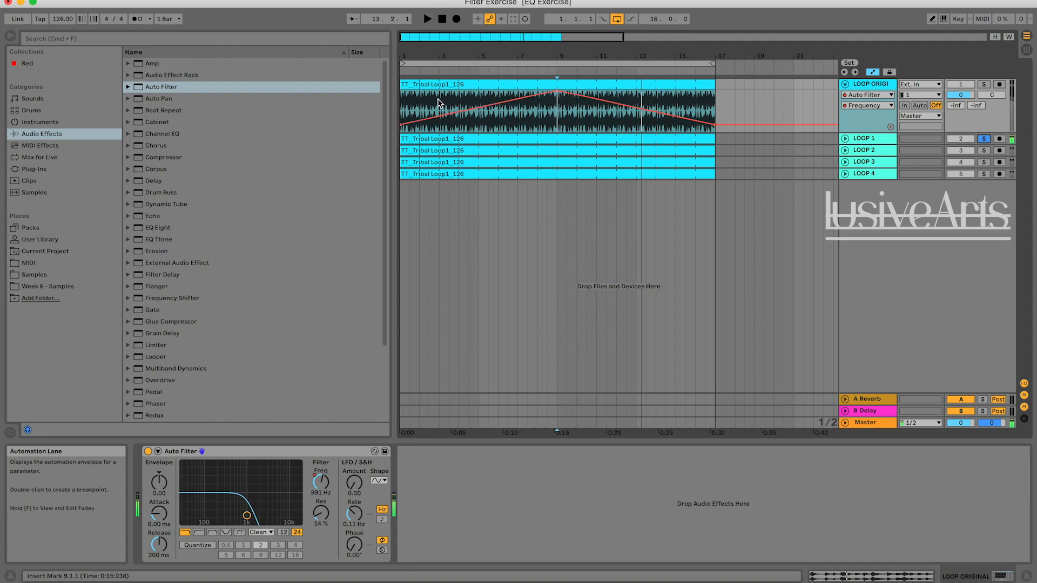
Compare the rising filter sweeps of LOOP ORIGINAL and LOOP 1 from bar 3 by alternating the solo, ending on LOOP ORIGINAL.
left_click(984, 85)
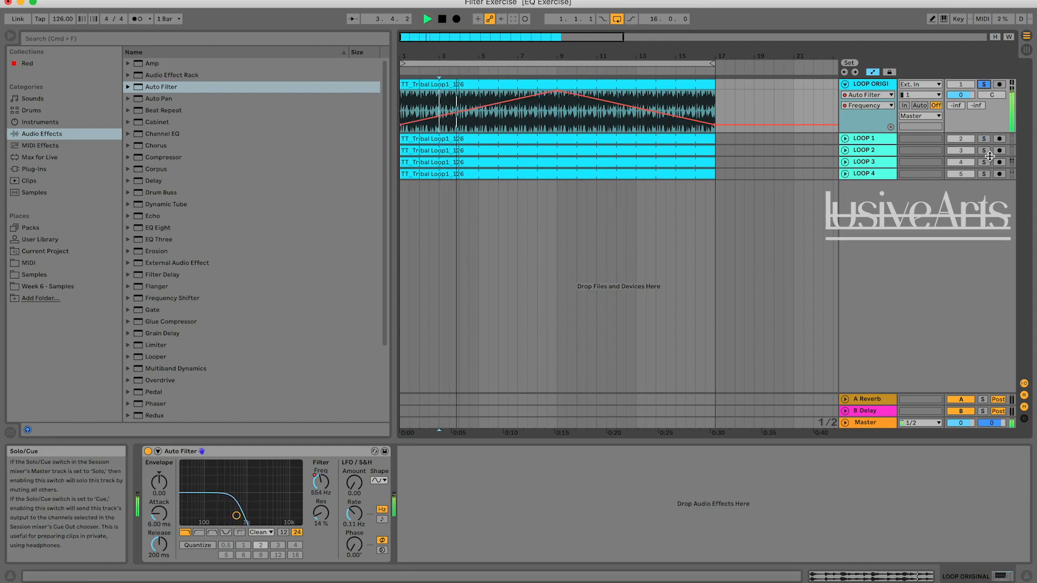
left_click(987, 143)
left_click(985, 85)
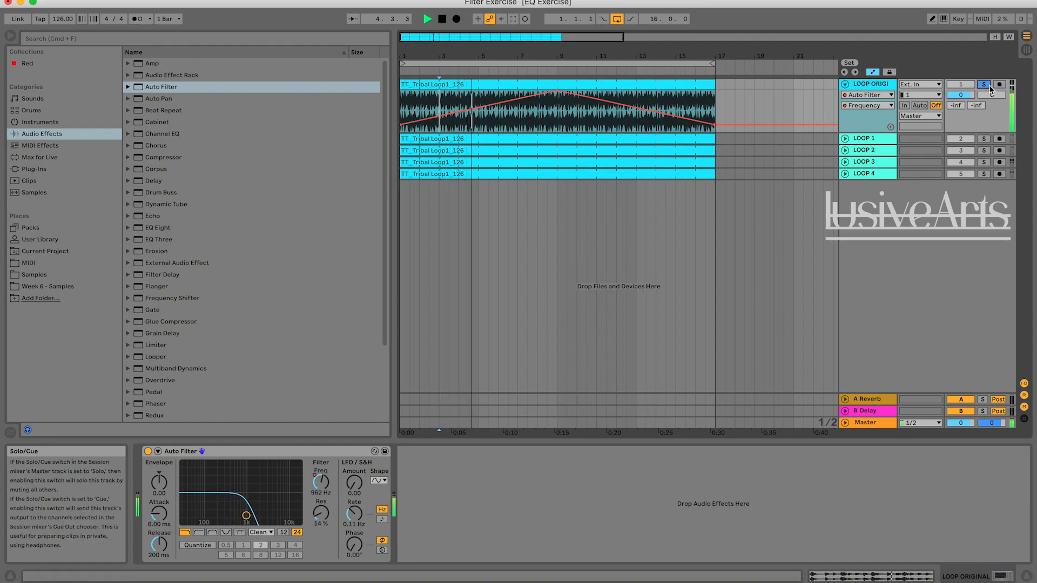
left_click(983, 142)
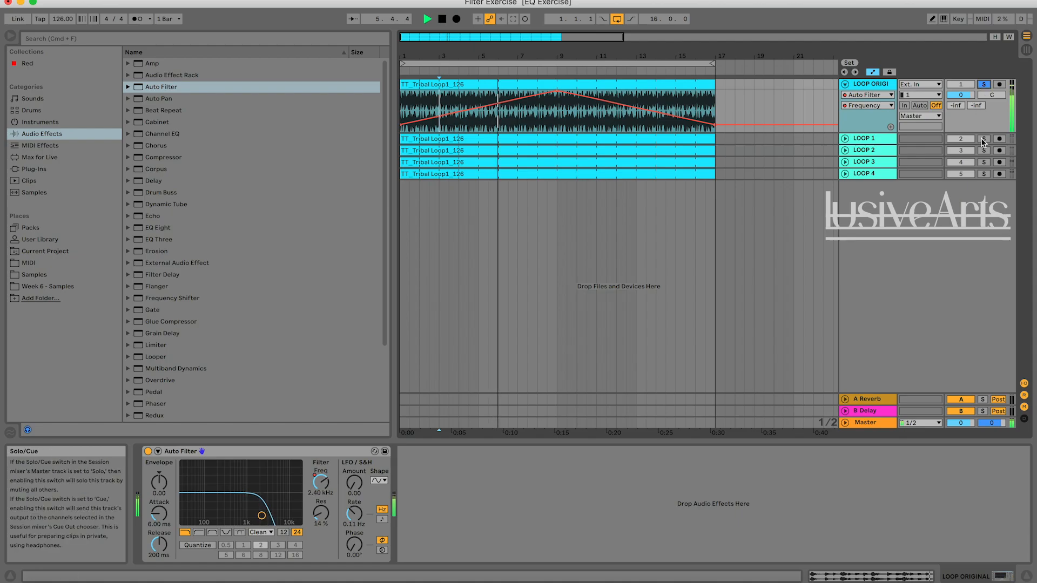
left_click(988, 86)
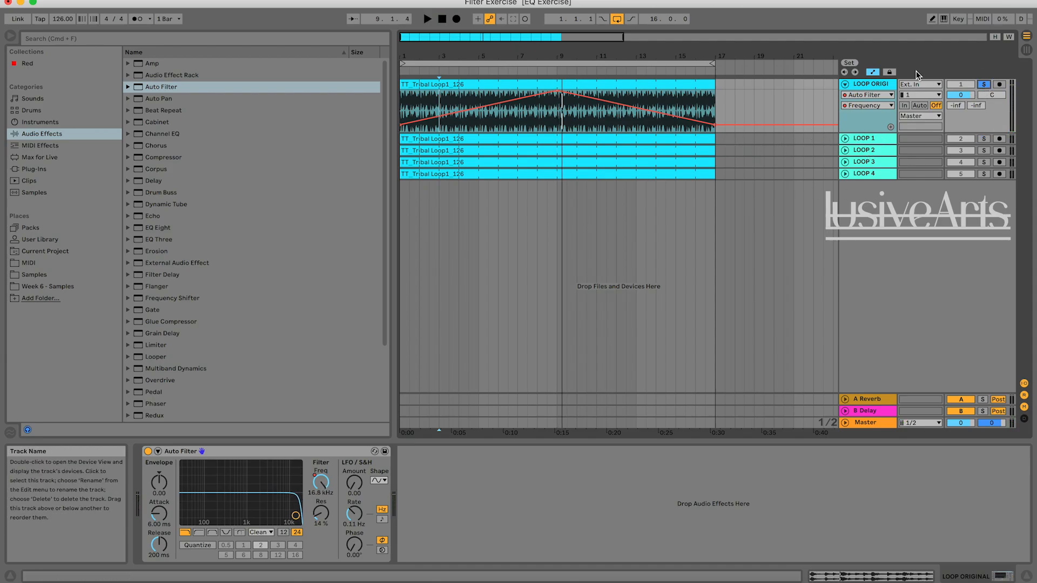
Reveal LOOP 1's filter frequency automation and audition the soloed LOOP ORIGINAL at the start, bar 9 and near the end.
left_click(847, 142)
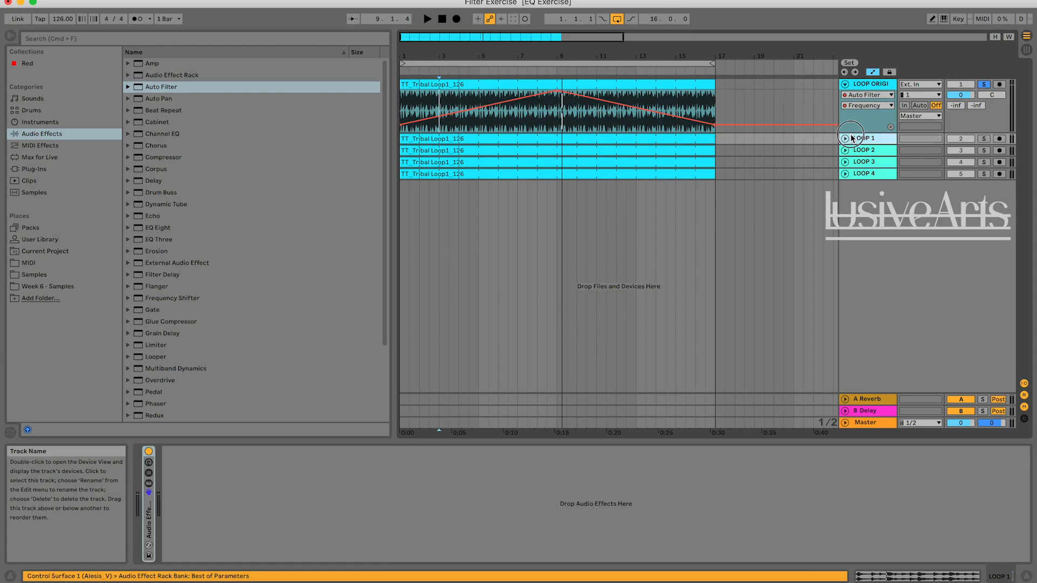
left_click(846, 143)
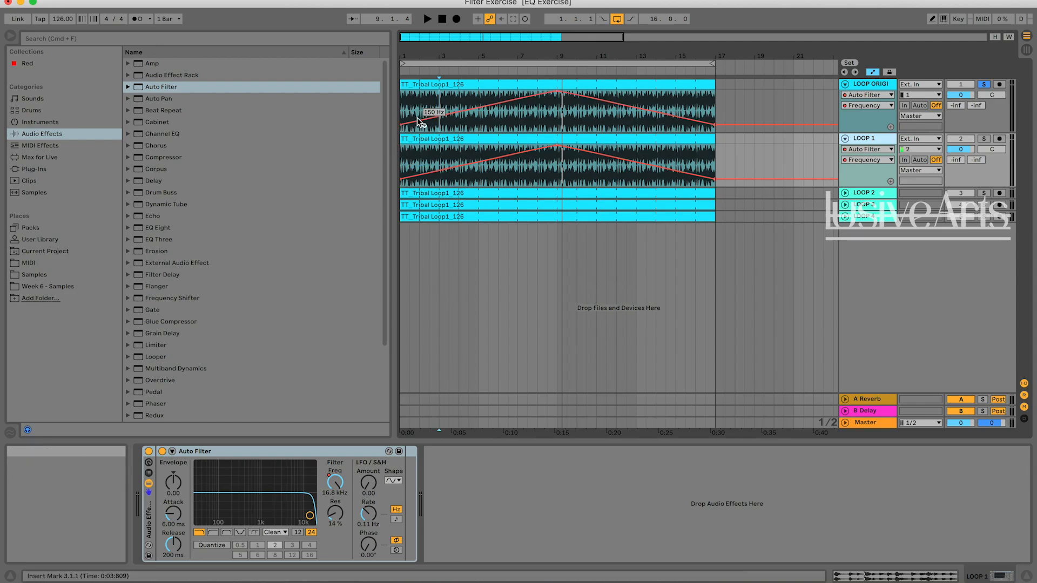
left_click(442, 18)
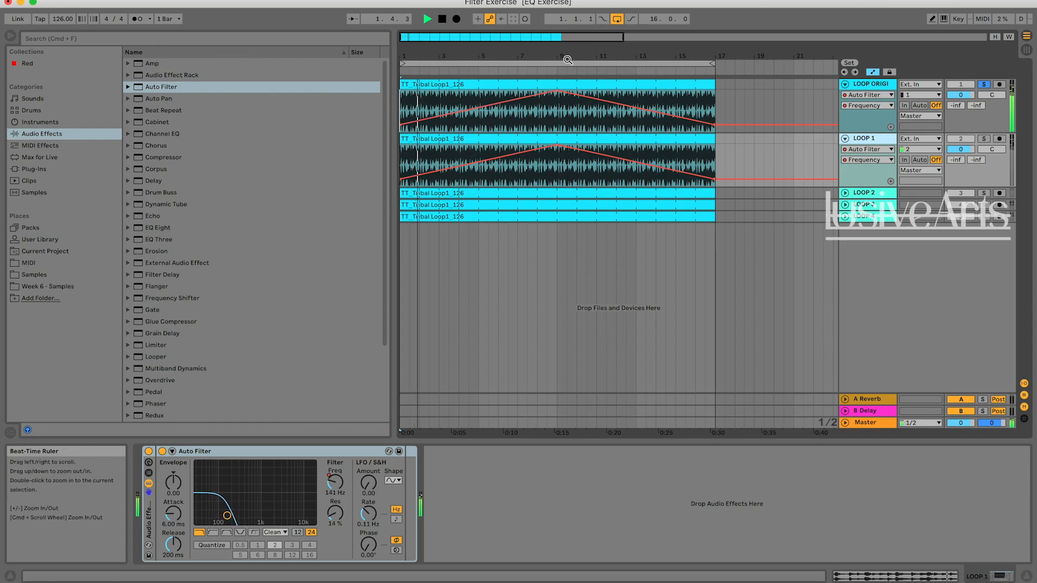
left_click(443, 19)
left_click(558, 108)
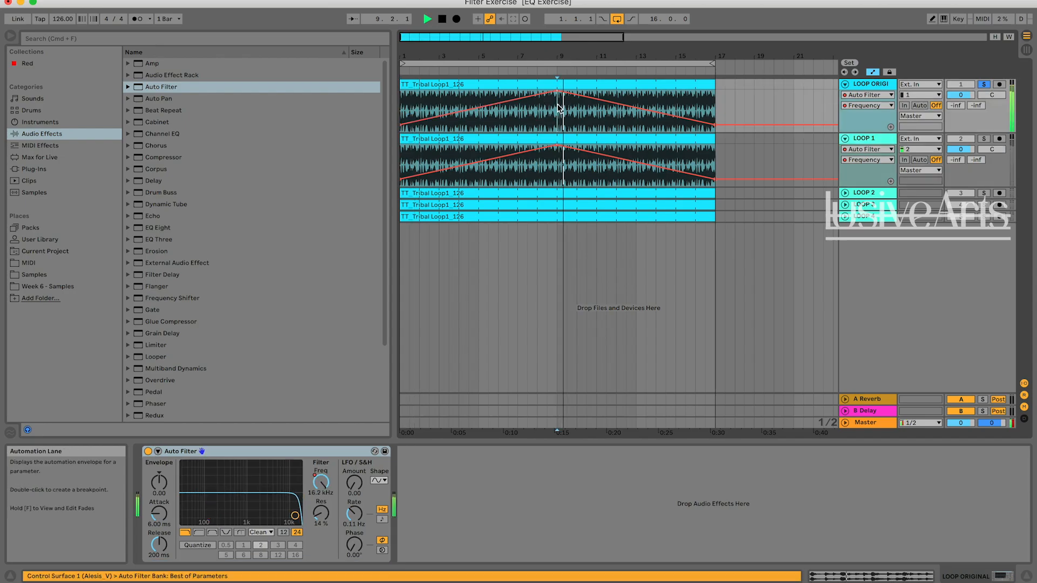
left_click(705, 106)
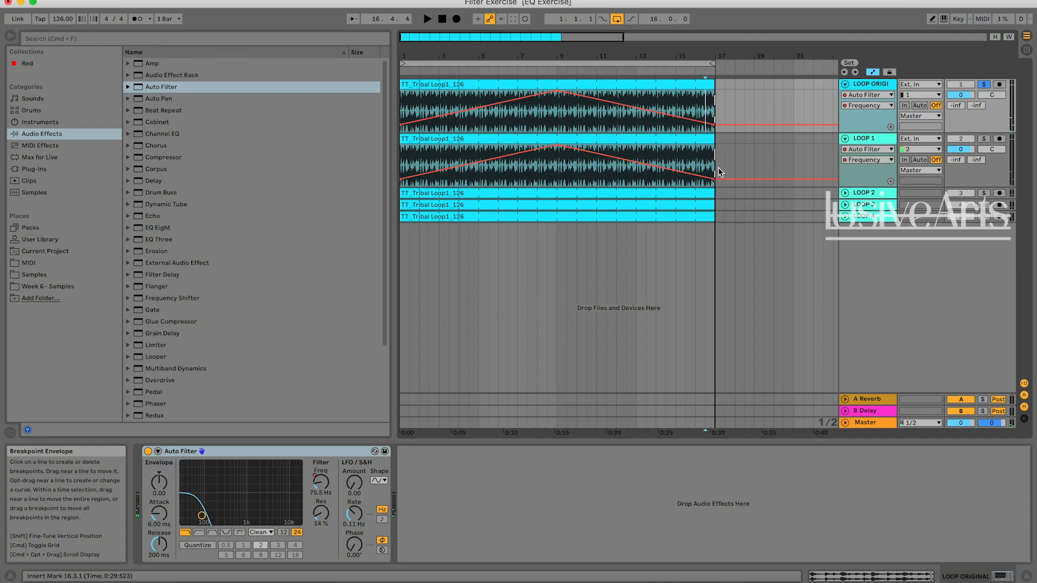
Check the ends of the LOOP 1 and LOOP ORIGINAL envelopes past bar 17 and return the song position to 1.1.1.
mouse_move(715, 181)
left_click(734, 157)
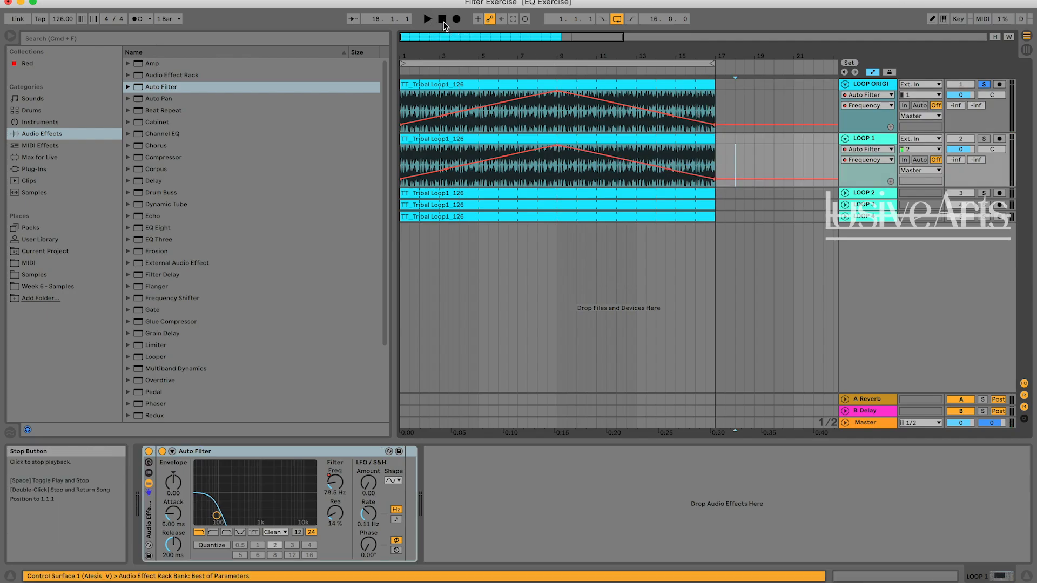
left_click(404, 135)
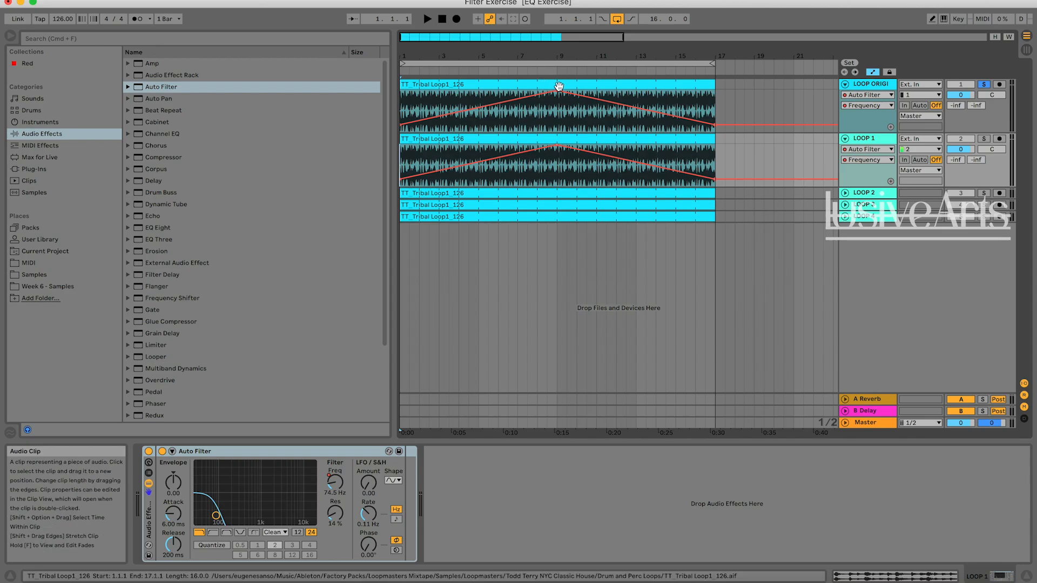
left_click(745, 114)
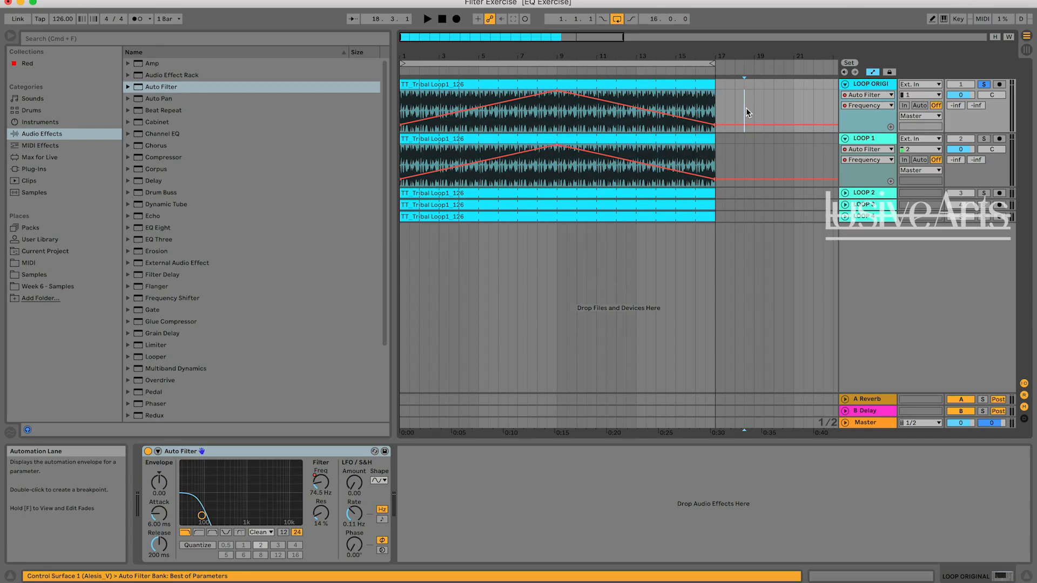
left_click(442, 20)
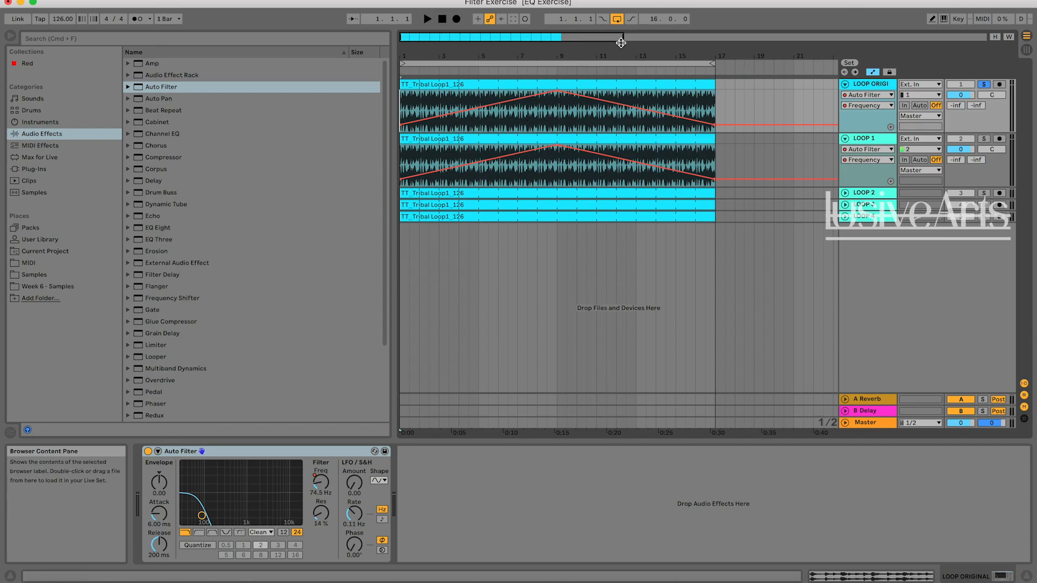
Fold the LOOP 1 track, solo LOOP 2 and play it through from the start.
left_click(846, 138)
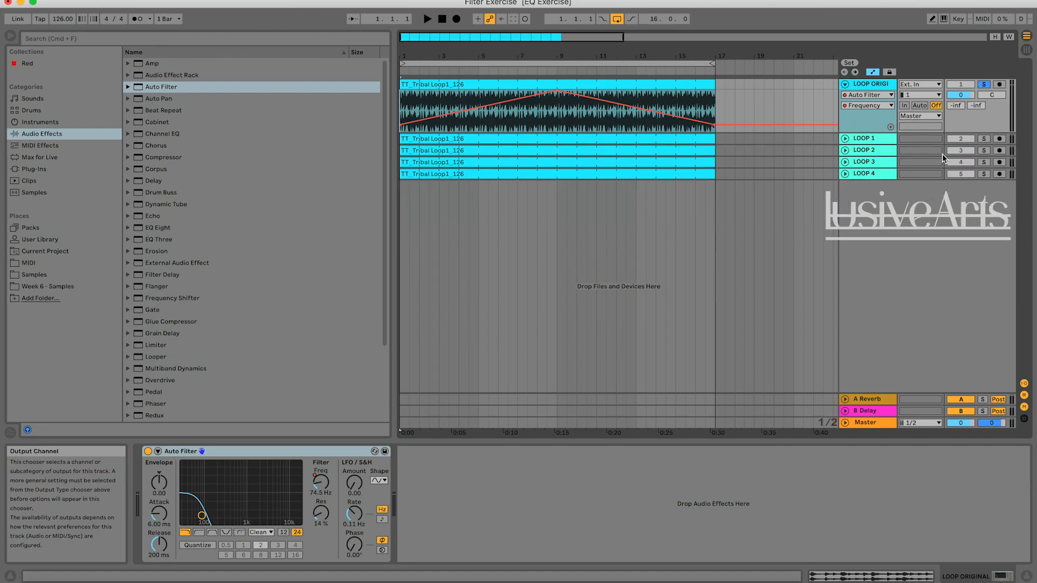
left_click(983, 151)
left_click(448, 21)
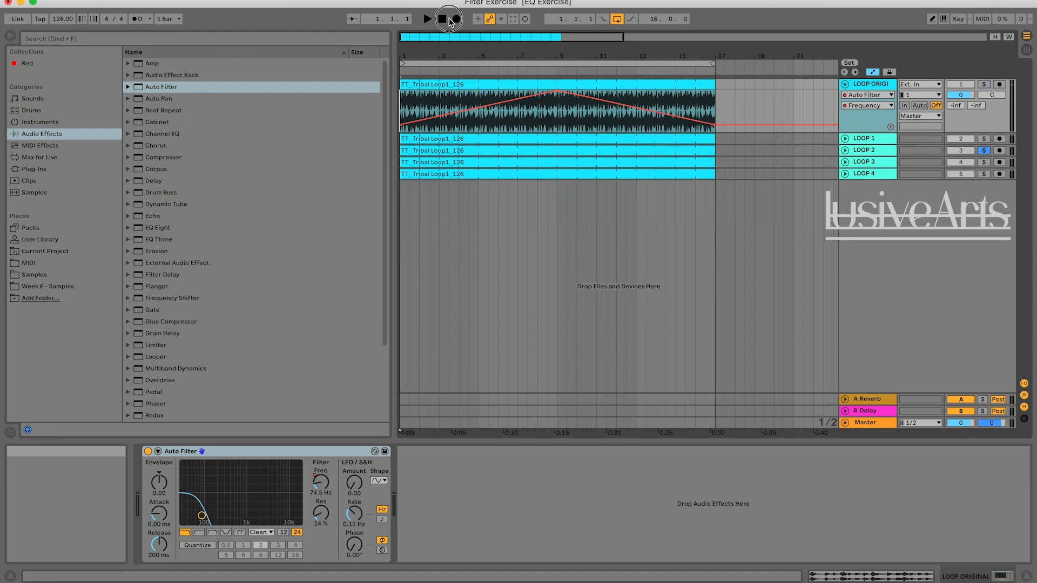
key("space")
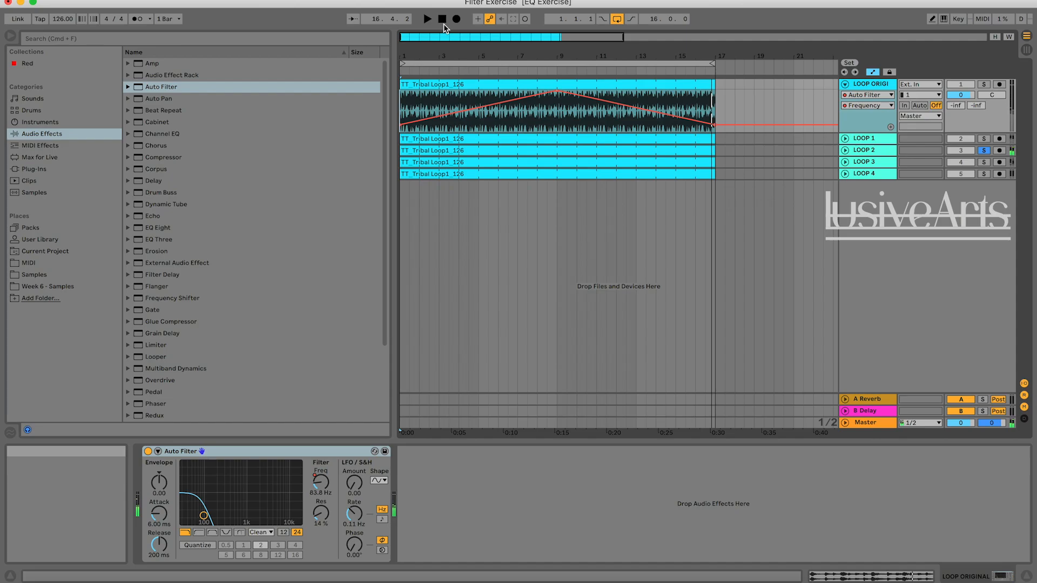
Replay the closing bars of LOOP 2 from around bar 16 to hear how its filter movement ends.
left_click(443, 24)
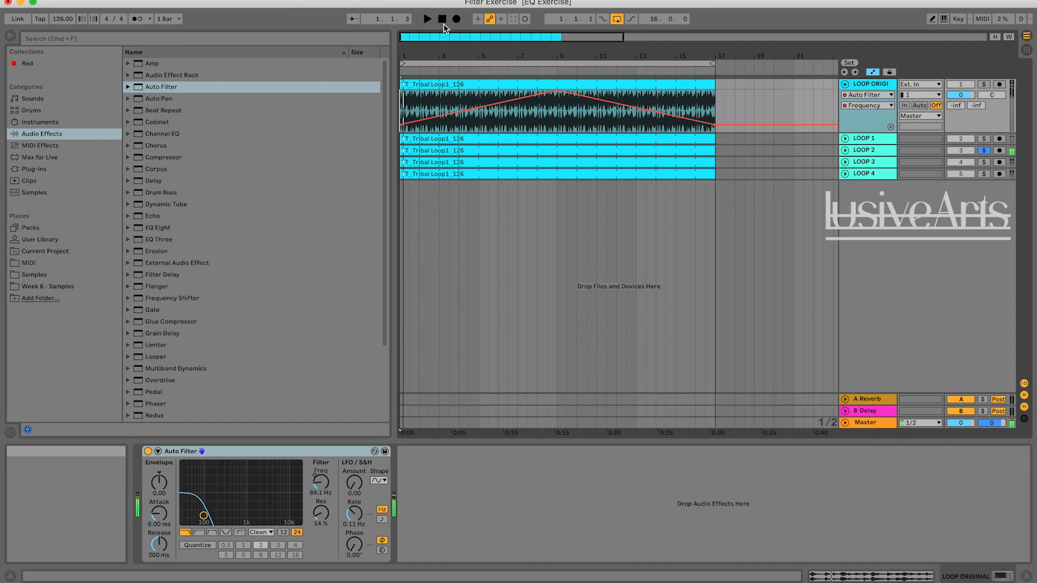
left_click(692, 69)
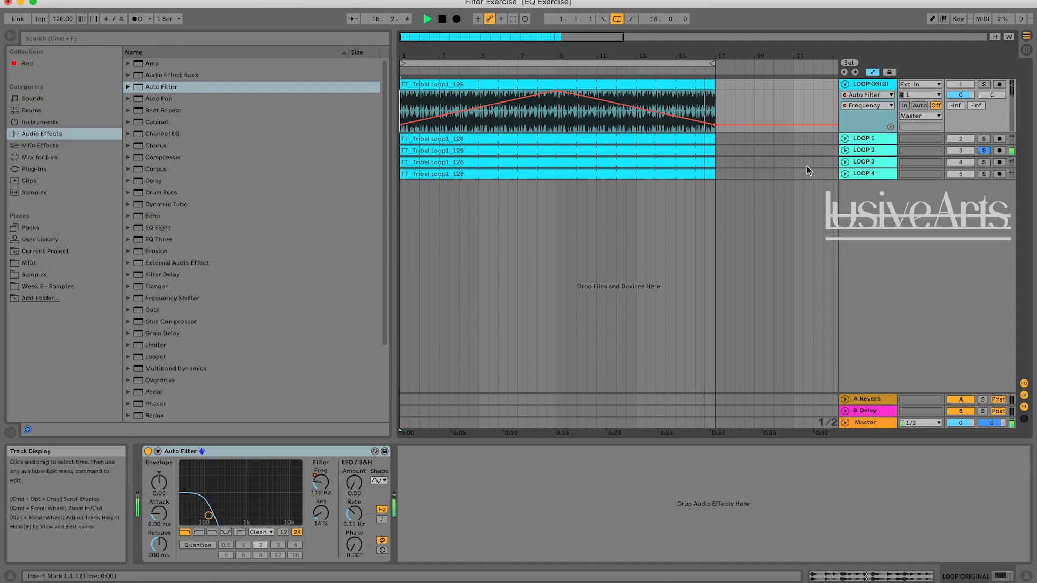
key("space")
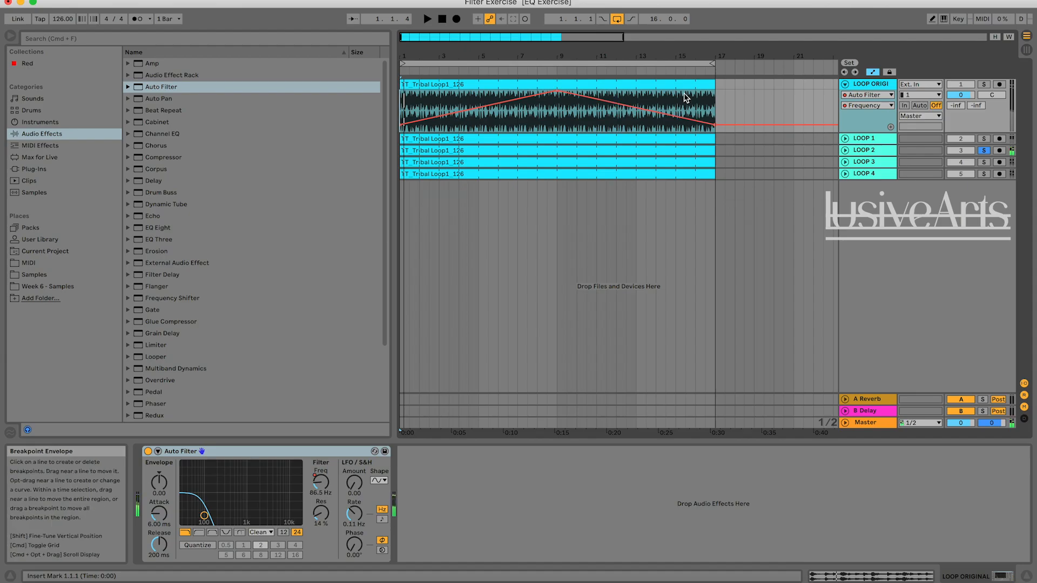
left_click(692, 73)
key("space")
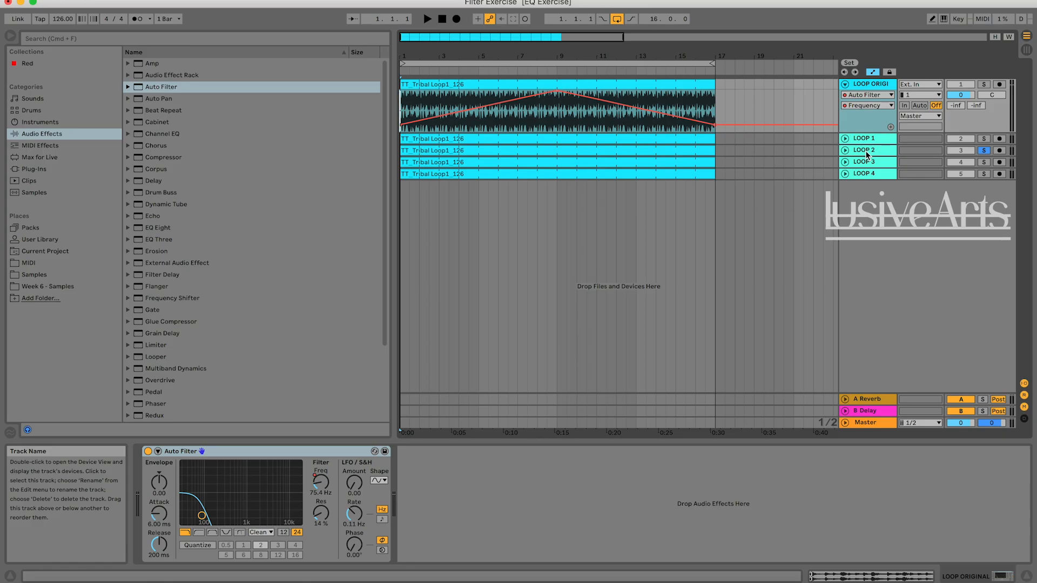
Delete the automated Auto Filter from LOOP ORIGINAL and load a fresh Auto Filter on the track.
left_click(868, 86)
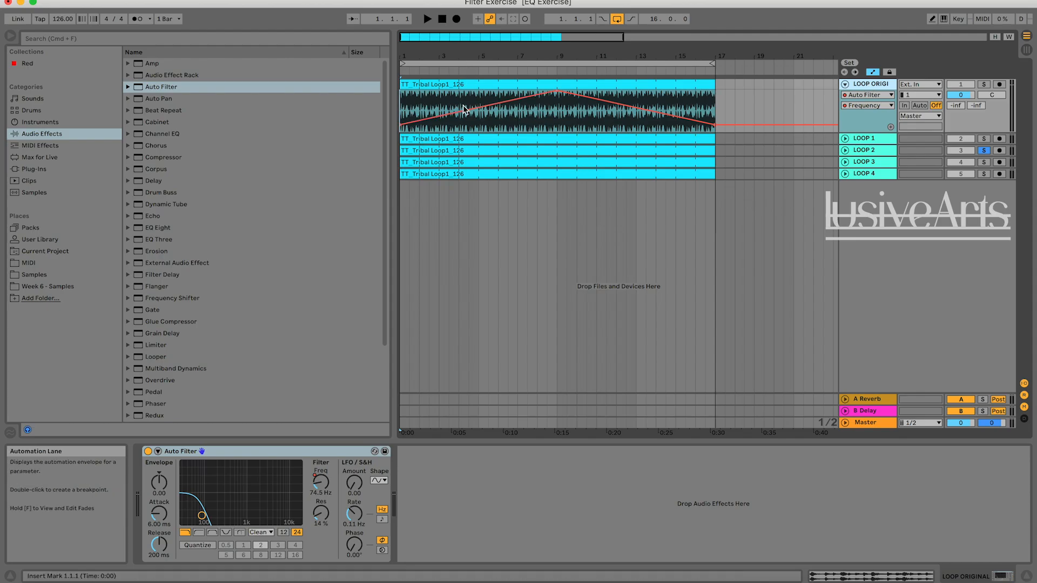
left_click(735, 105)
left_click(267, 454)
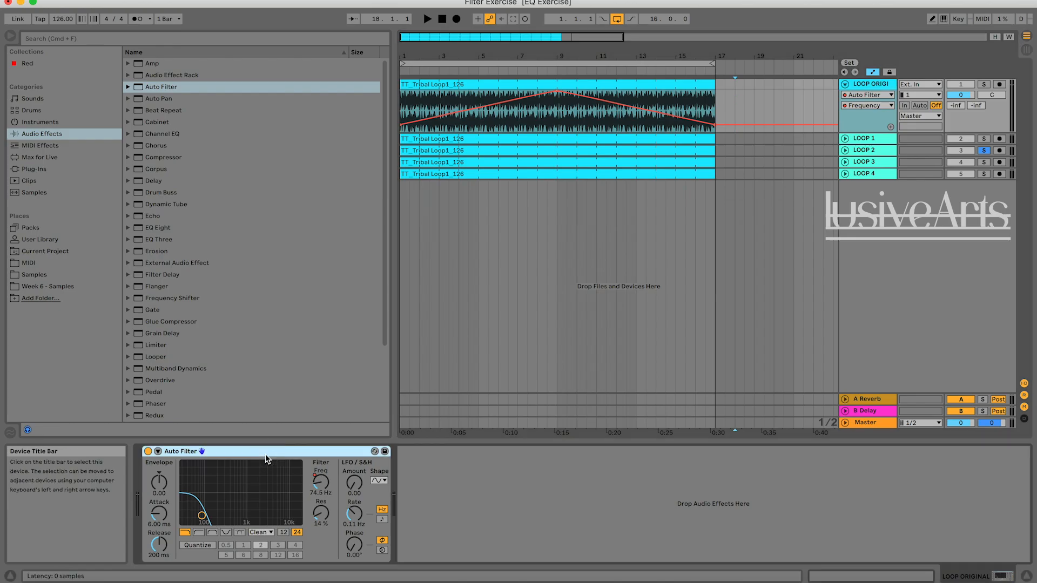
key("Delete")
double_click(150, 91)
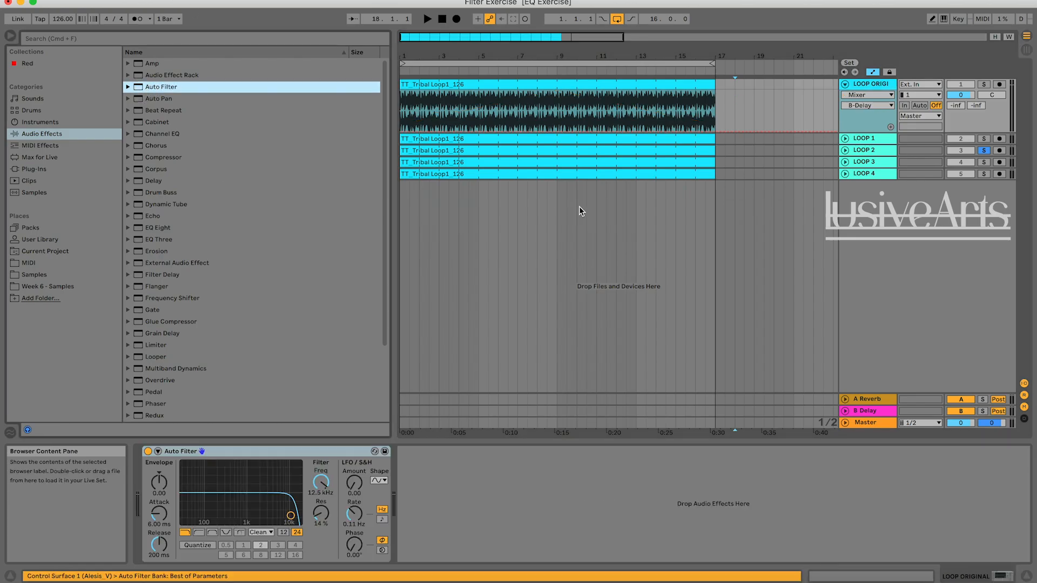
Play the first two bars of the soloed LOOP 2 to find where its first filter rise ends.
left_click_drag(429, 38, 429, 53)
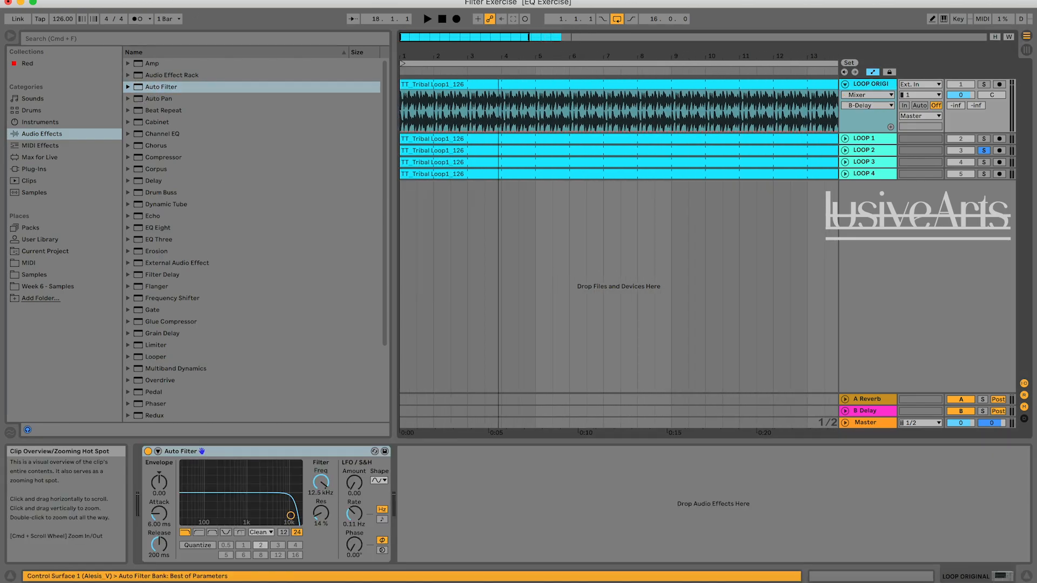
left_click(442, 19)
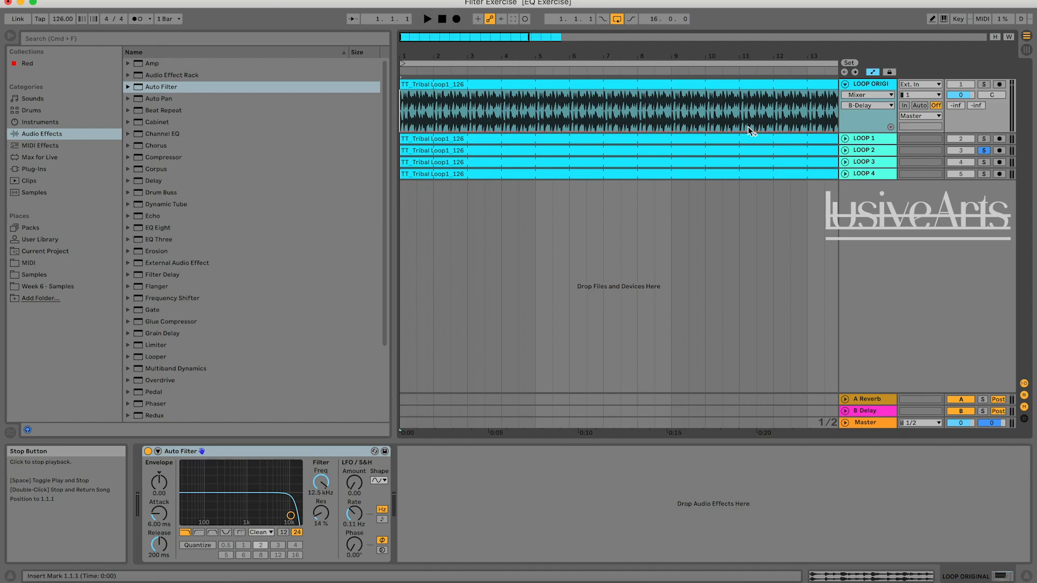
key("space")
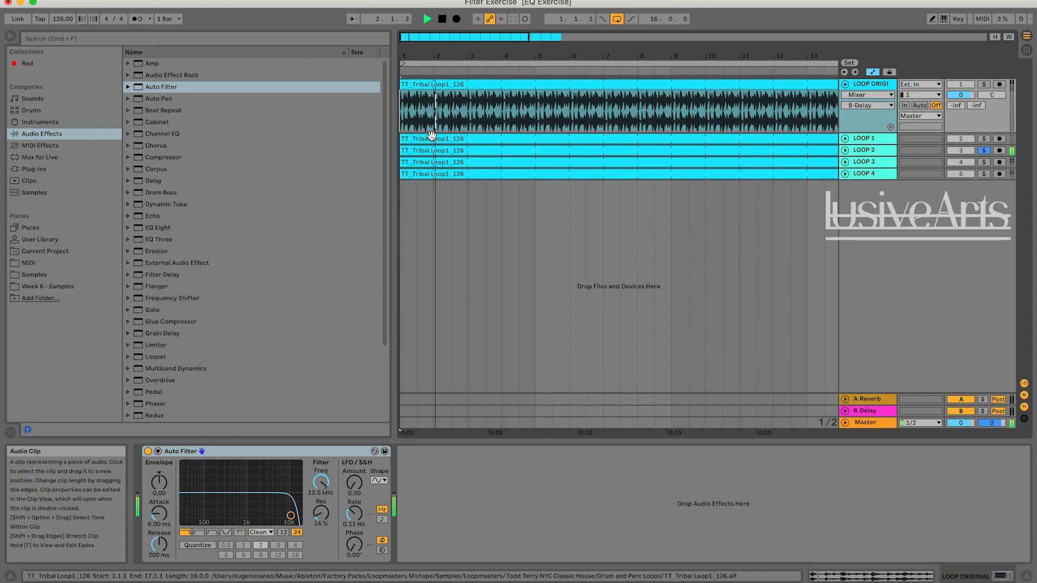
key("space")
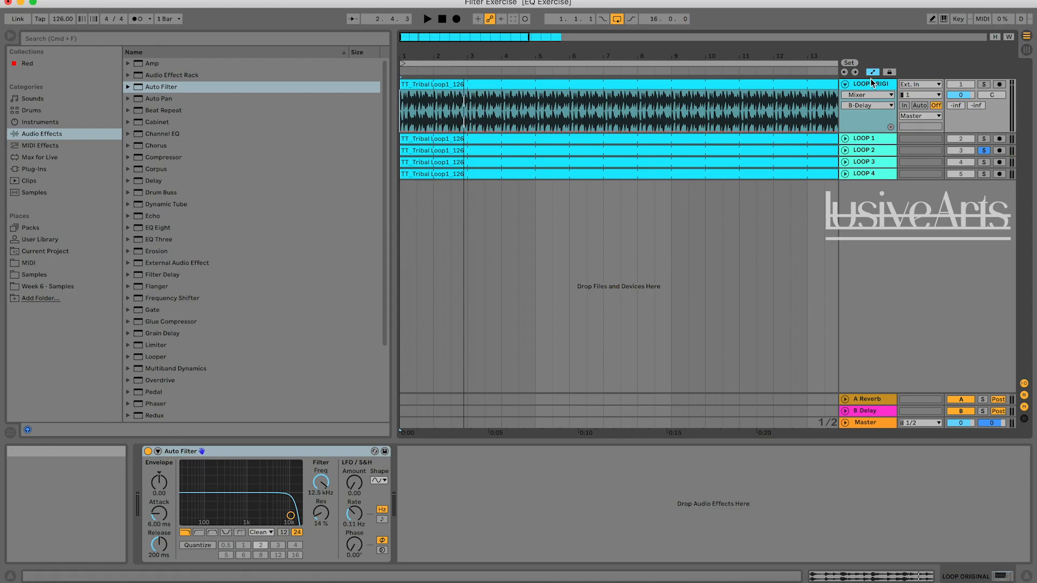
Automate LOOP ORIGINAL's filter frequency to rise from a low cutoff at the start to about 12.5 kHz at bar 2.
left_click(327, 482)
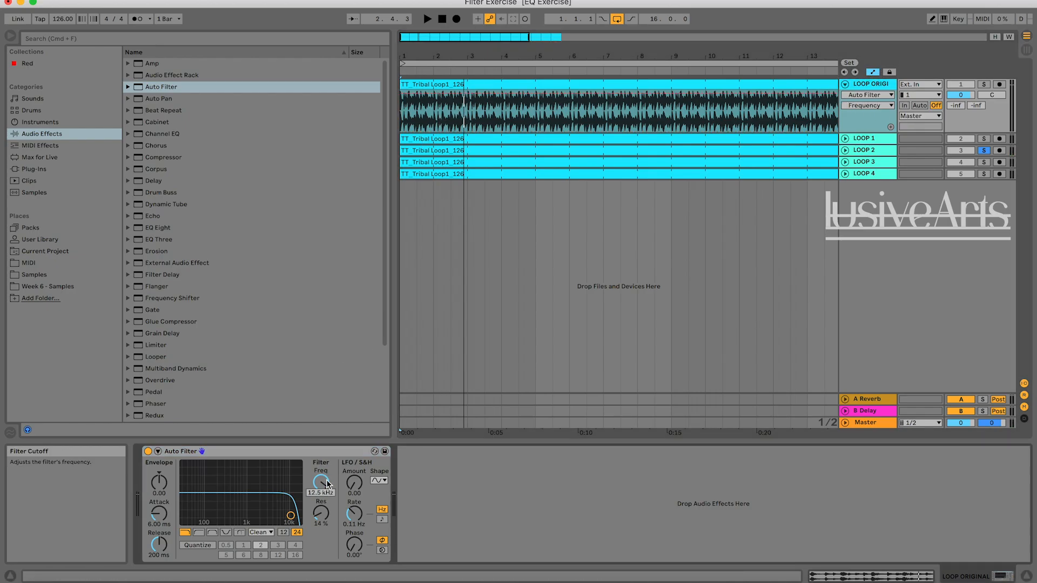
left_click(433, 94)
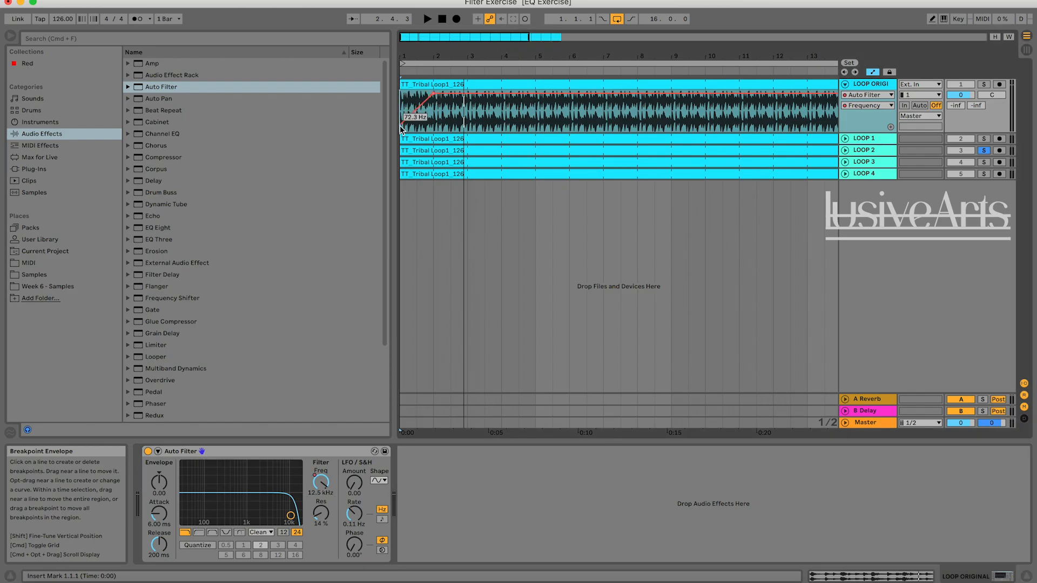
Raise LOOP ORIGINAL's filter frequency breakpoint at bar 2 to 19.9 kHz and play on from bar 3.
left_click(441, 70)
left_click_drag(433, 94, 433, 90)
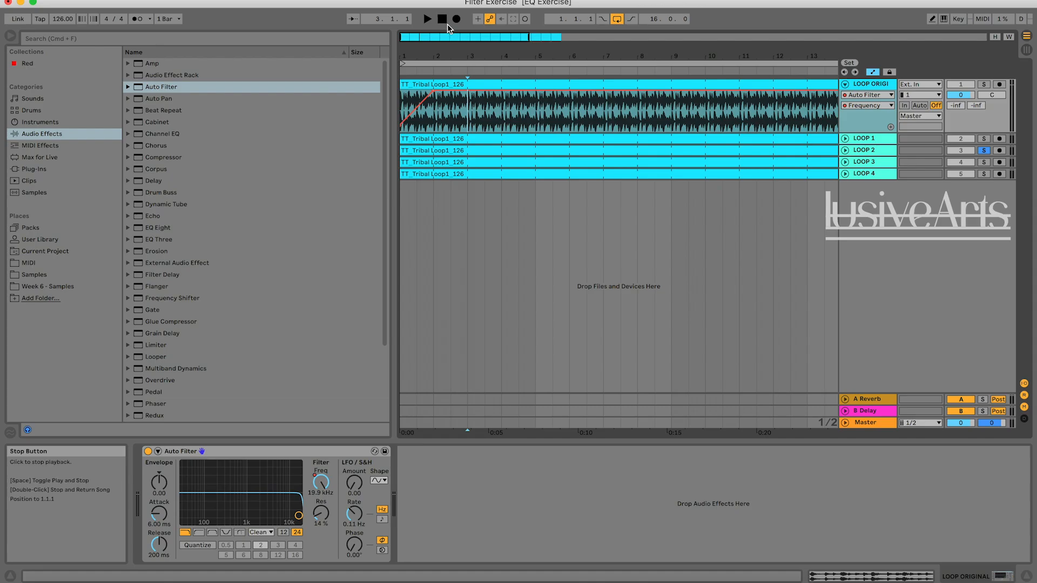
key("space")
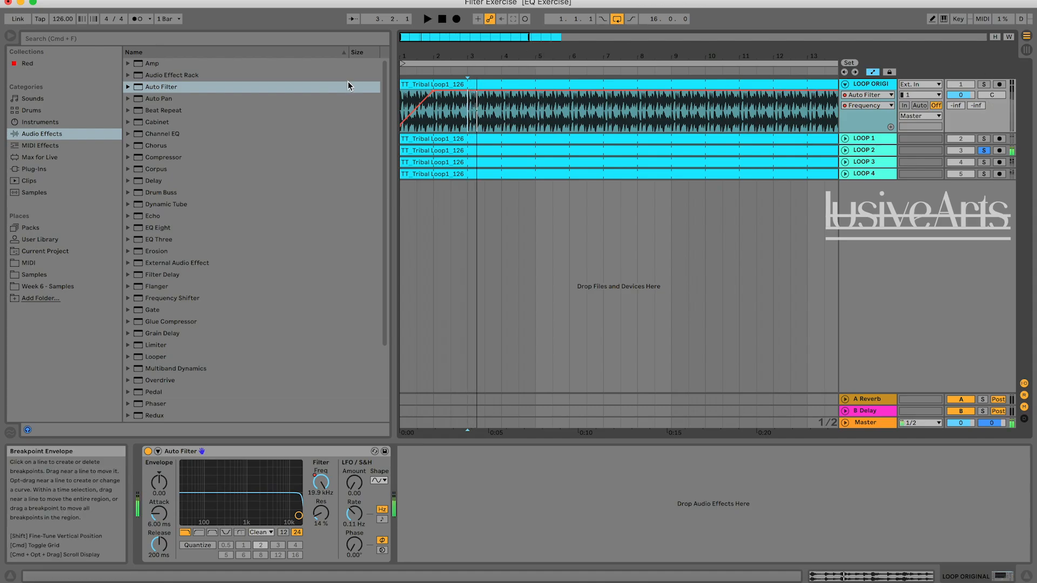
Play from the start, alternating the solo between LOOP 2 and LOOP ORIGINAL to compare the first filter rise.
left_click(442, 19)
key("space")
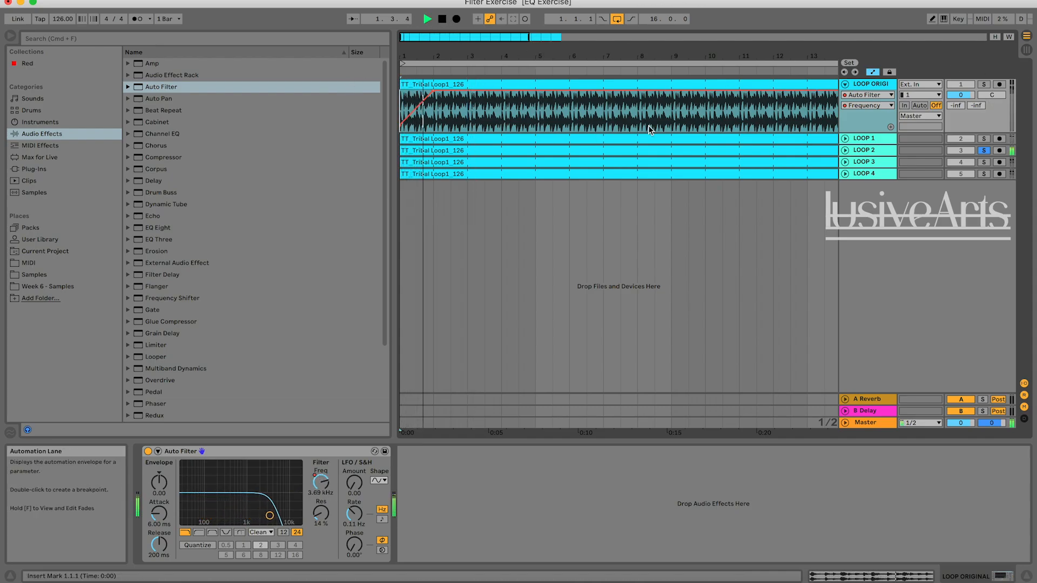
key("space")
left_click(984, 85)
key("space")
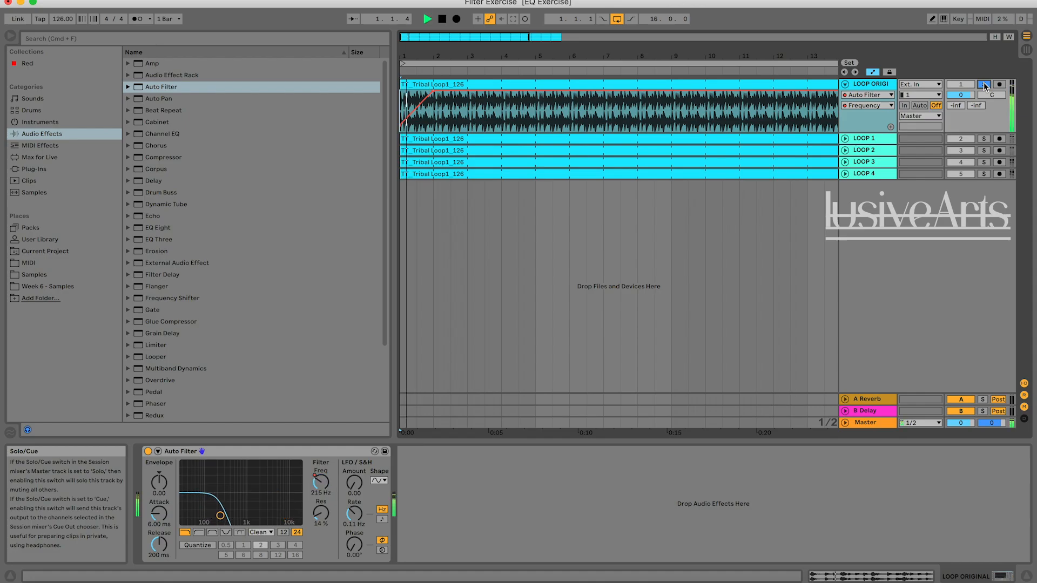
key("space")
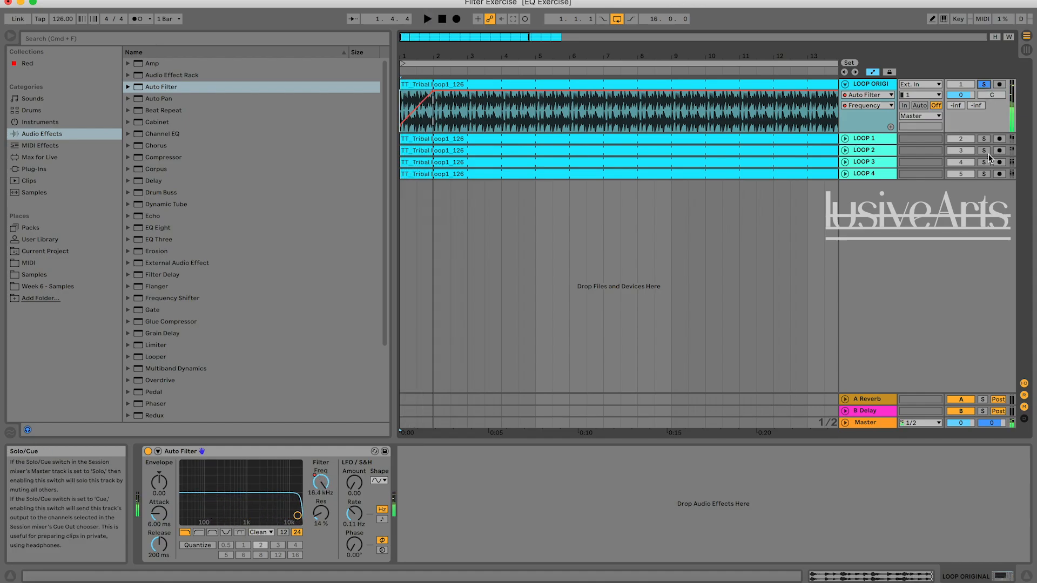
left_click(984, 150)
key("space")
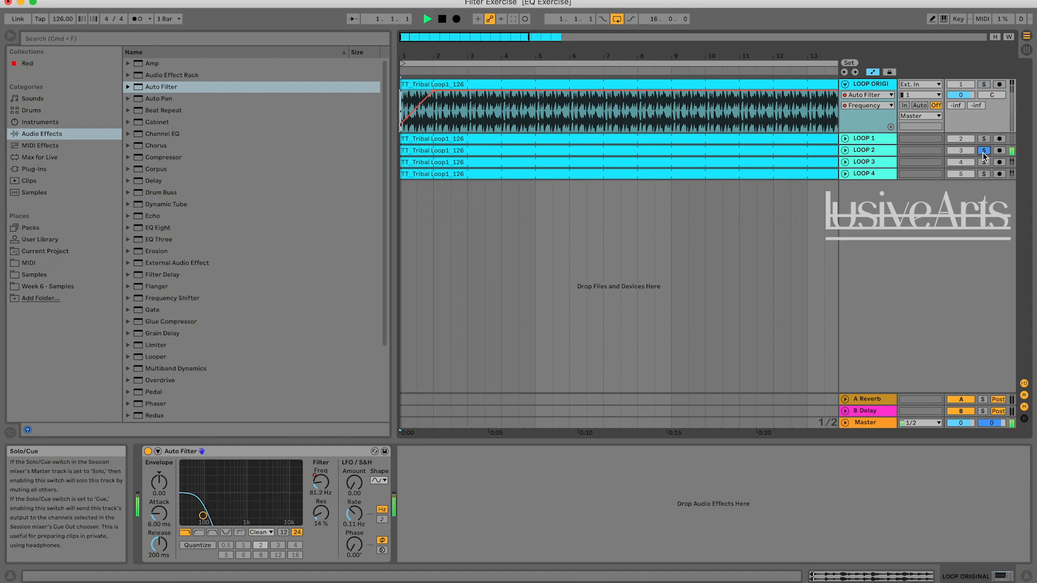
left_click(984, 84)
key("space")
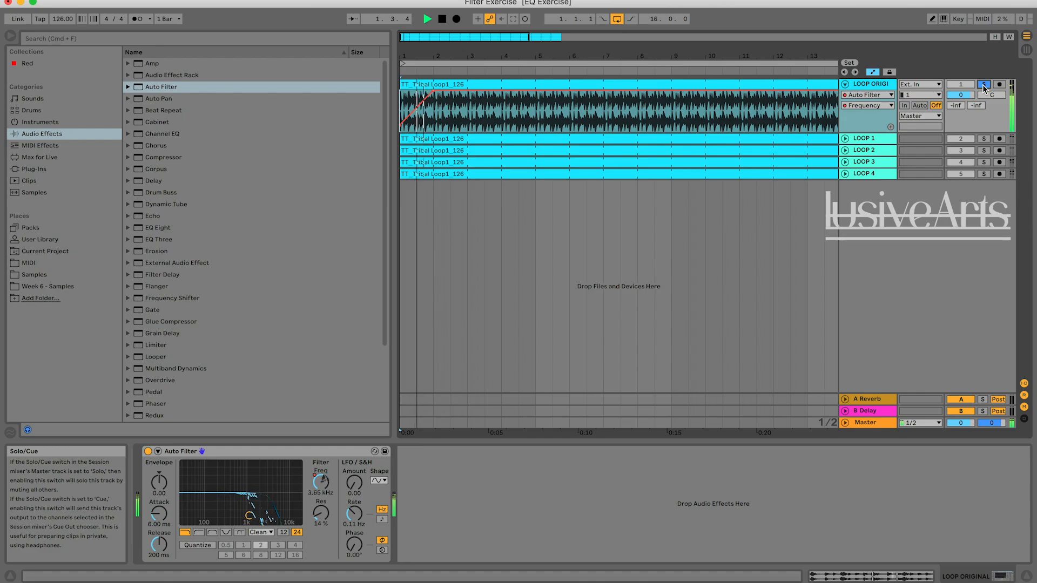
key("space")
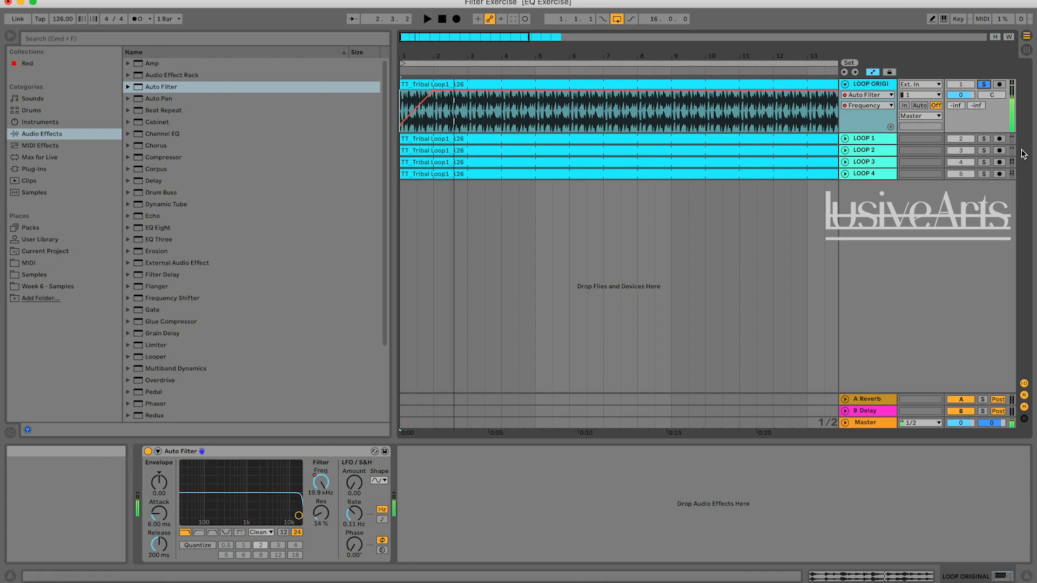
key("space")
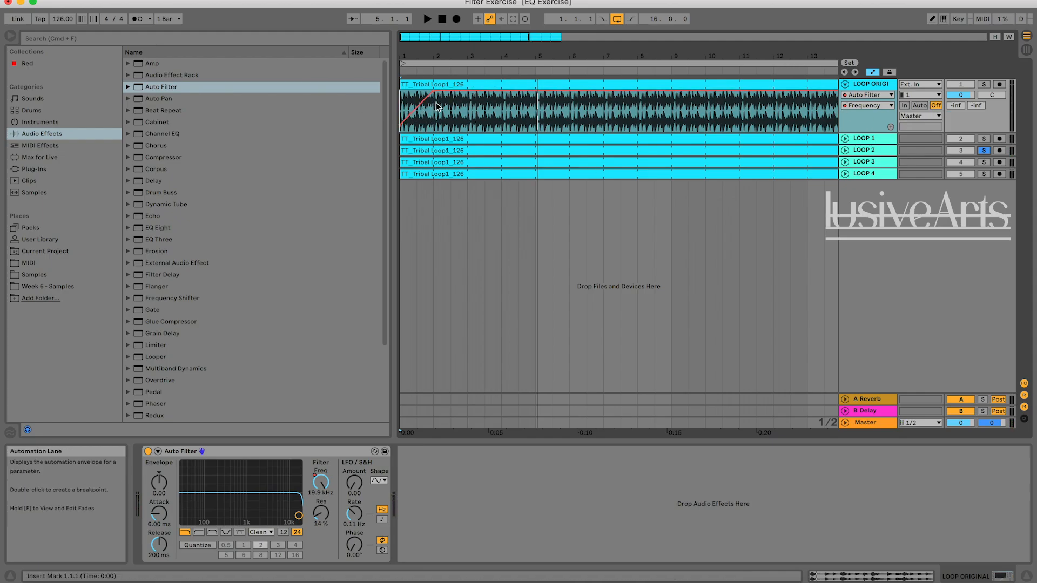
Duplicate the bar 1 filter rise on LOOP ORIGINAL into bars 2 and 3.
left_click_drag(435, 122, 416, 122)
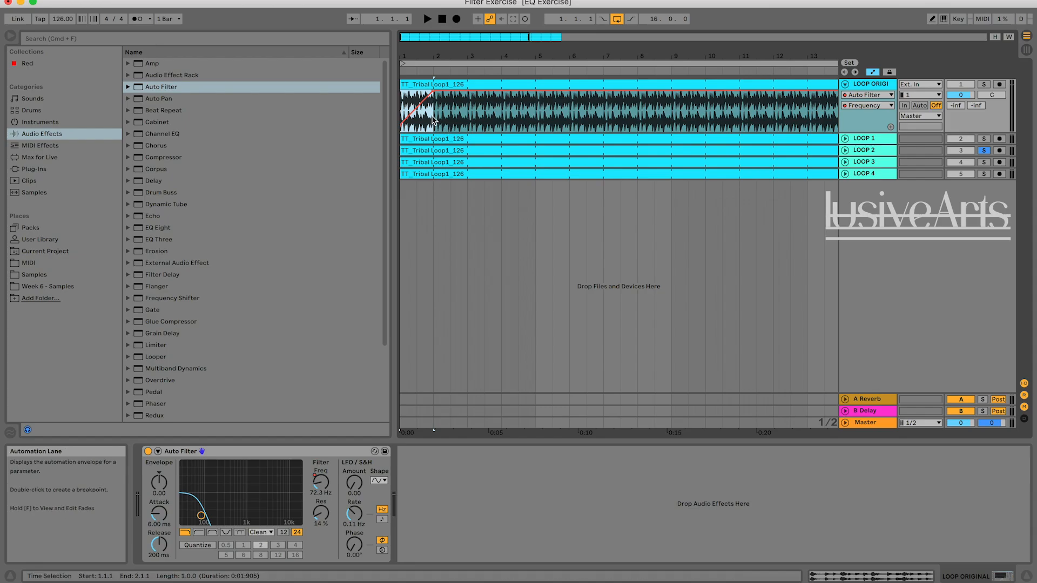
left_click(450, 119)
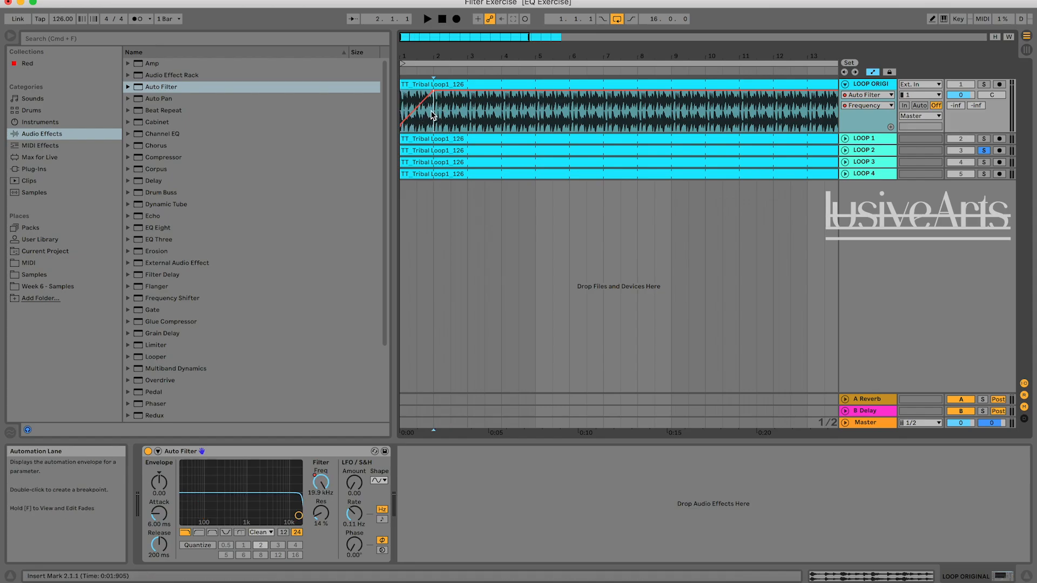
left_click_drag(424, 114, 406, 112)
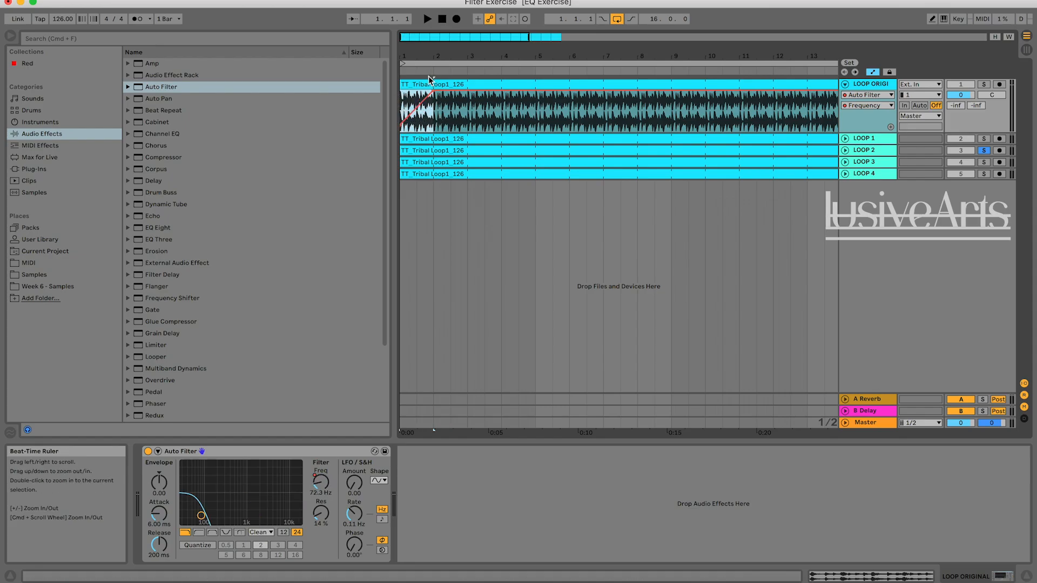
left_click_drag(432, 113, 394, 104)
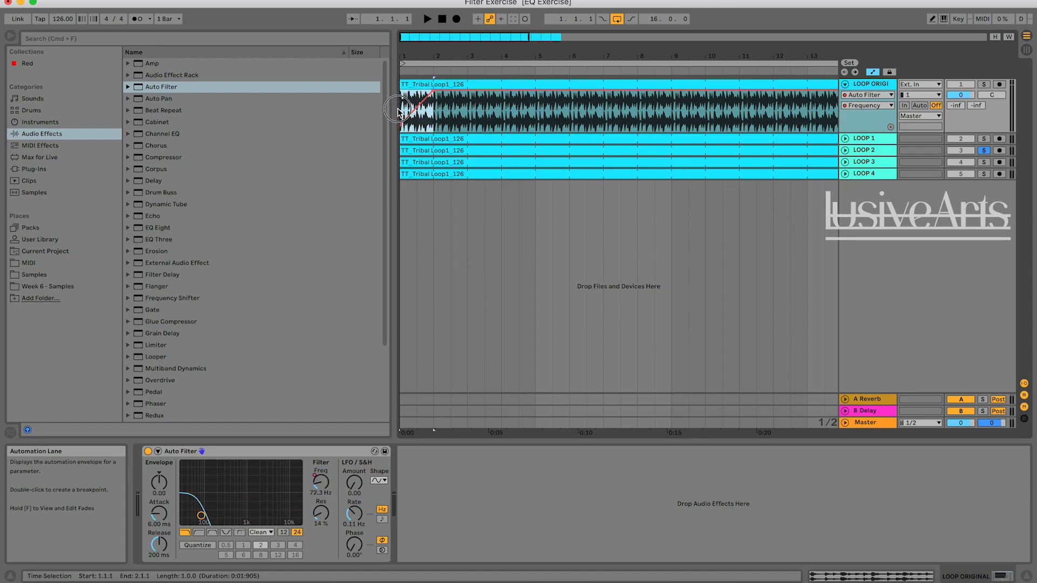
left_click(431, 112)
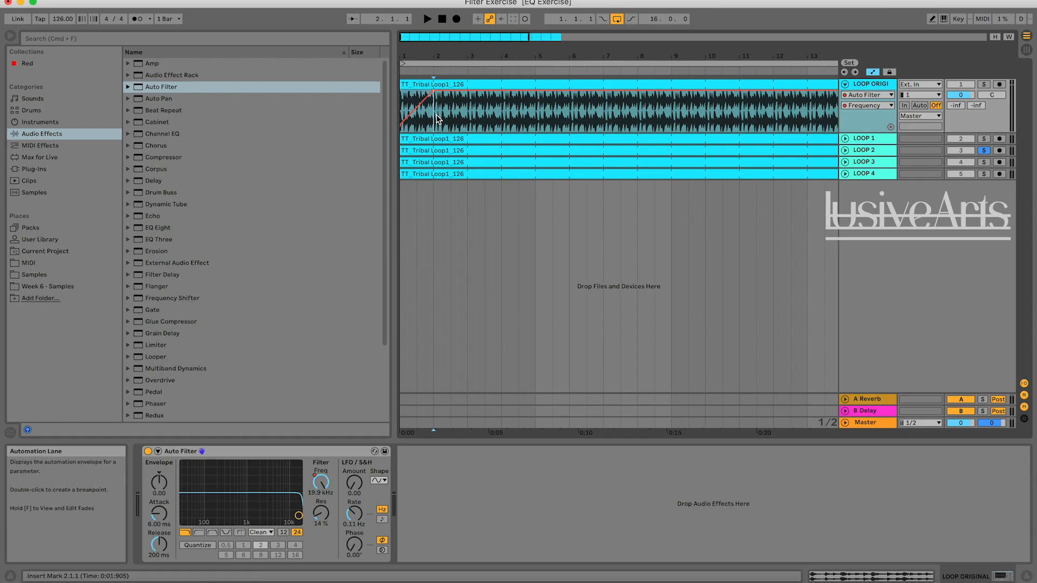
key("super+z")
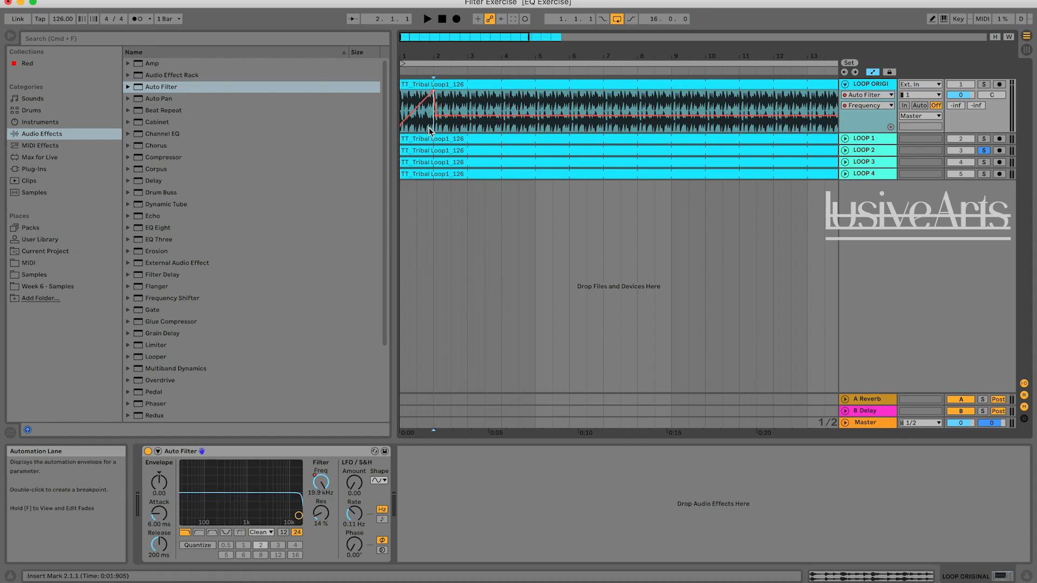
left_click_drag(434, 124, 400, 121)
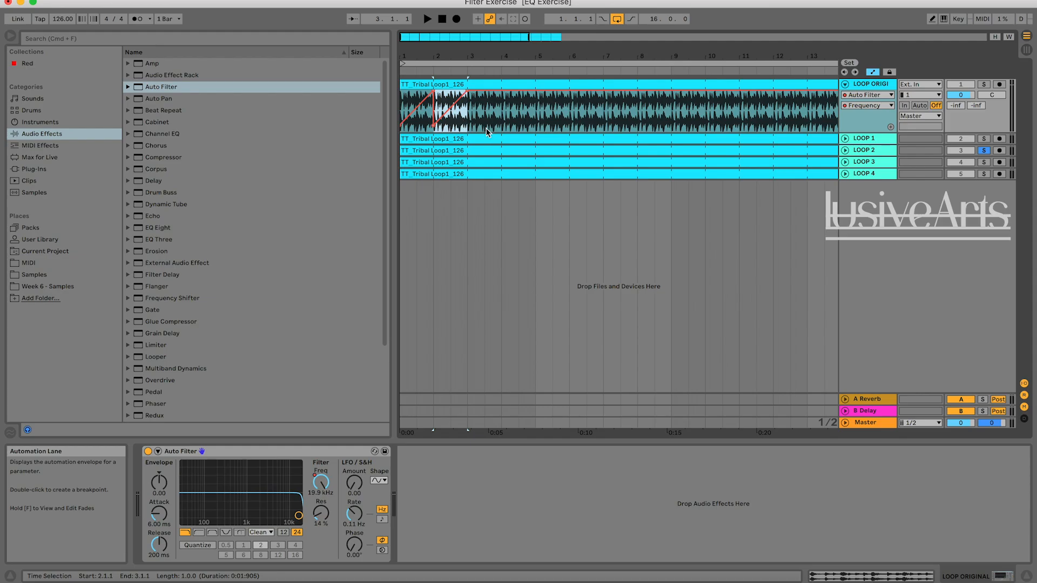
key("super+d")
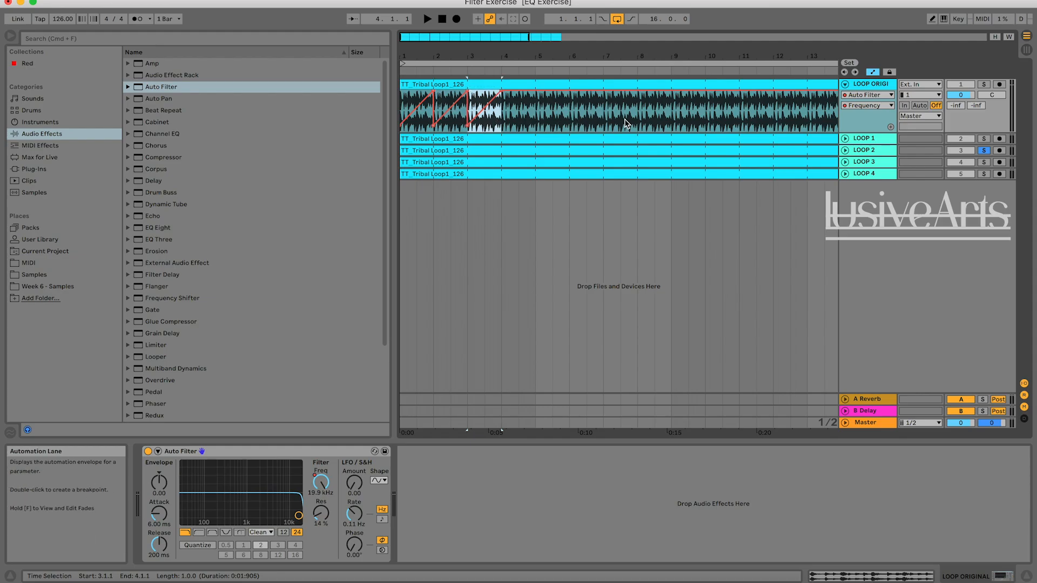
Play the opening three bars, switching the solo from LOOP 2 to LOOP ORIGINAL and back to compare the repeated rises.
left_click(441, 20)
key("space")
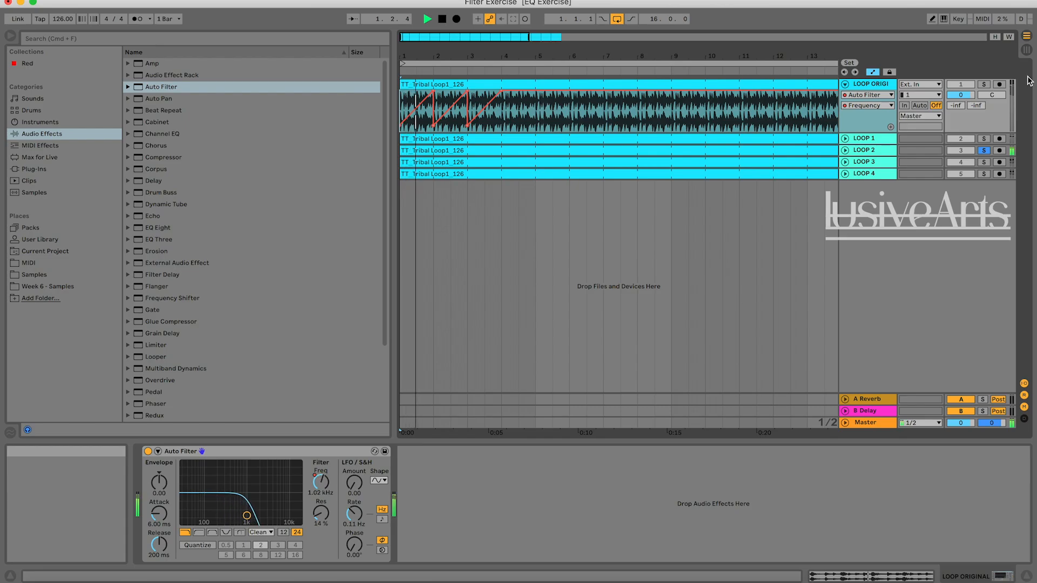
left_click(984, 85)
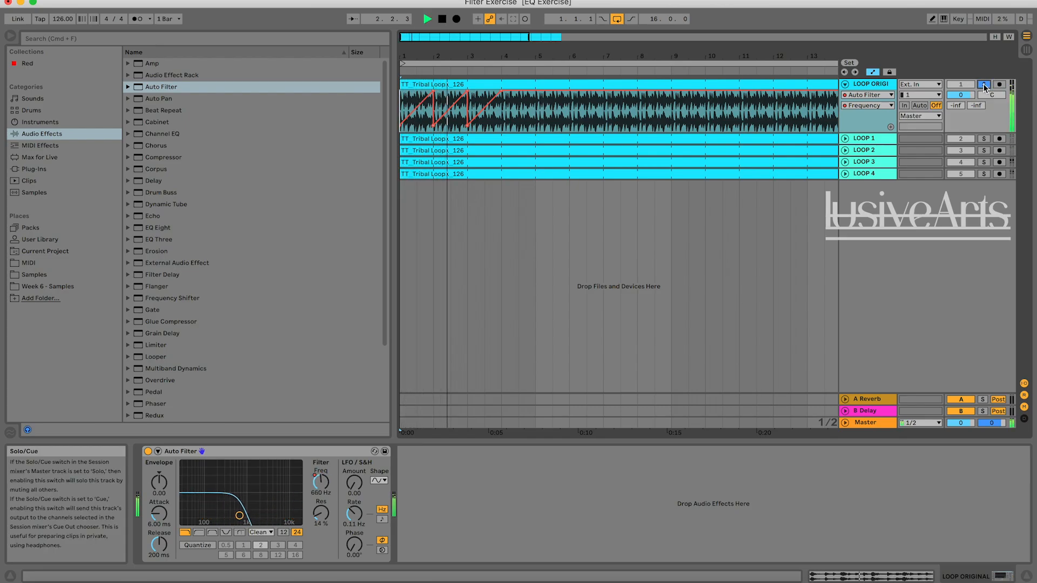
left_click(983, 155)
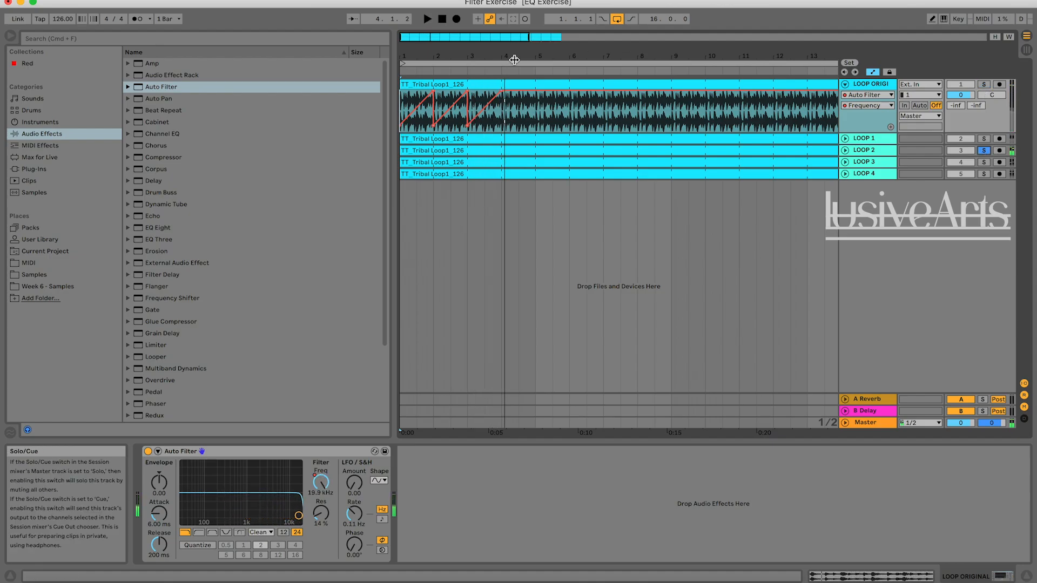
Play LOOP 2 from the middle of bar 2 up to bar 5 to hear its next filter movement.
left_click(458, 124)
key("space")
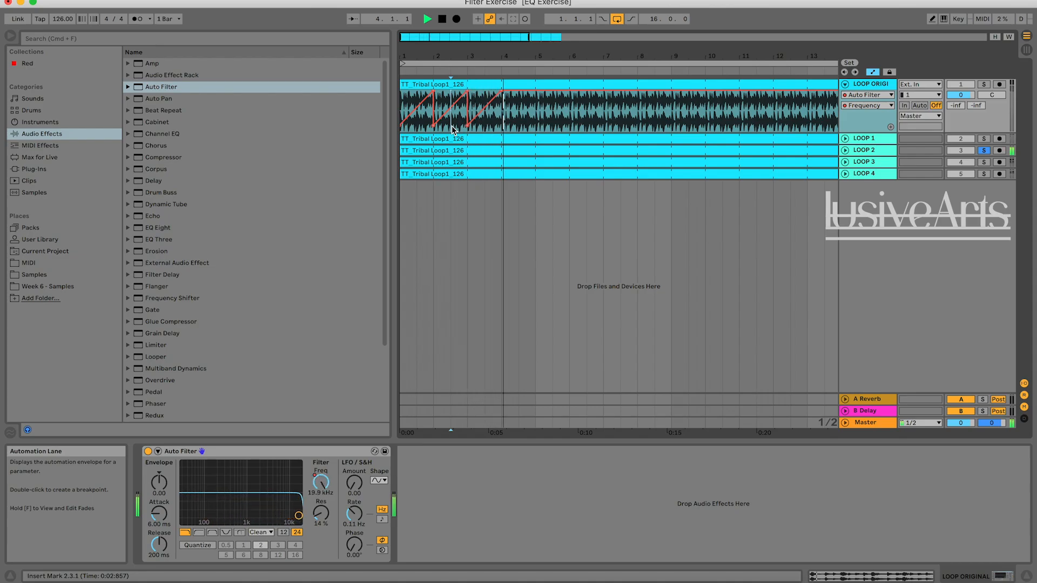
key("space")
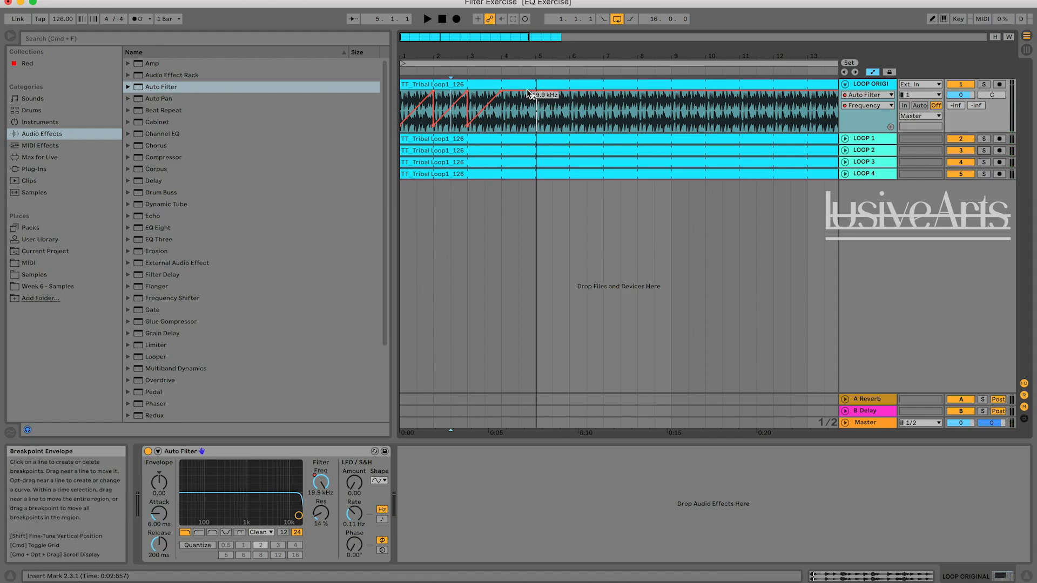
Add a frequency breakpoint at bar 5 on LOOP ORIGINAL at 70.0 Hz so the filter falls from the bar 4 peak.
left_click_drag(536, 95, 536, 126)
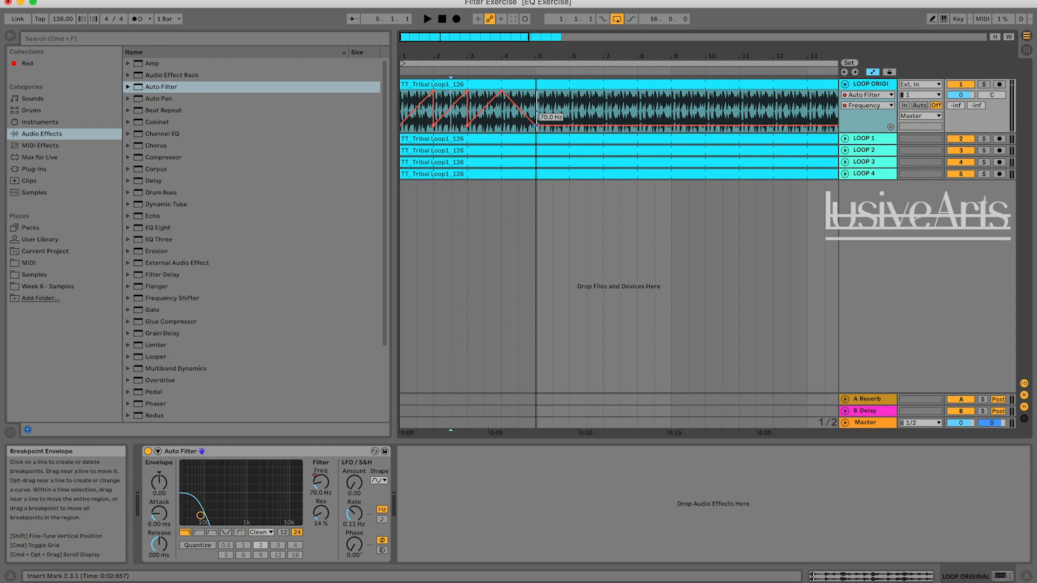
key("space")
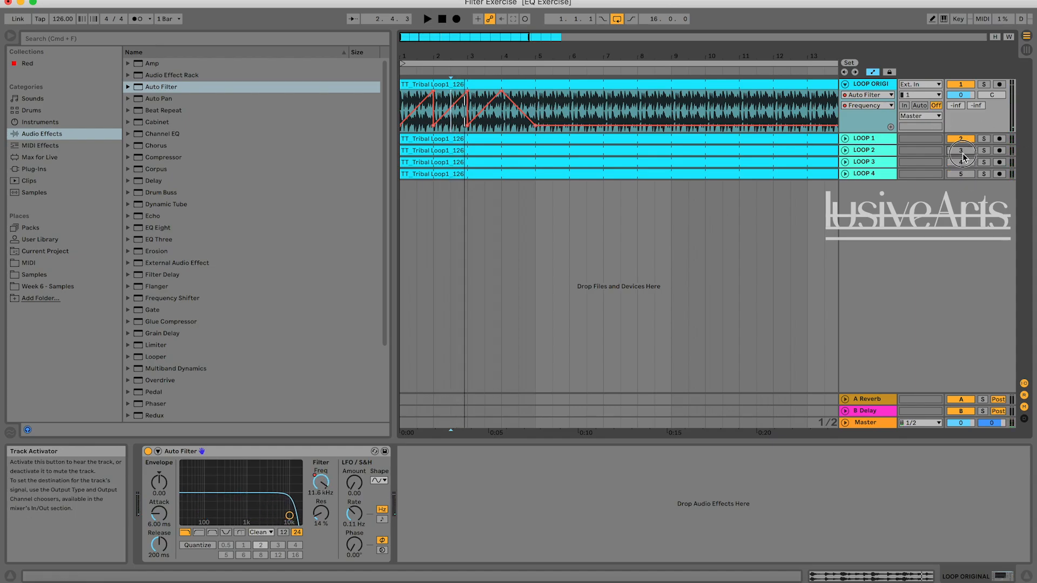
Replay from the middle of bar 2, alternating the solo between LOOP 2 and LOOP ORIGINAL to compare the filter fall before bar 5.
left_click(984, 150)
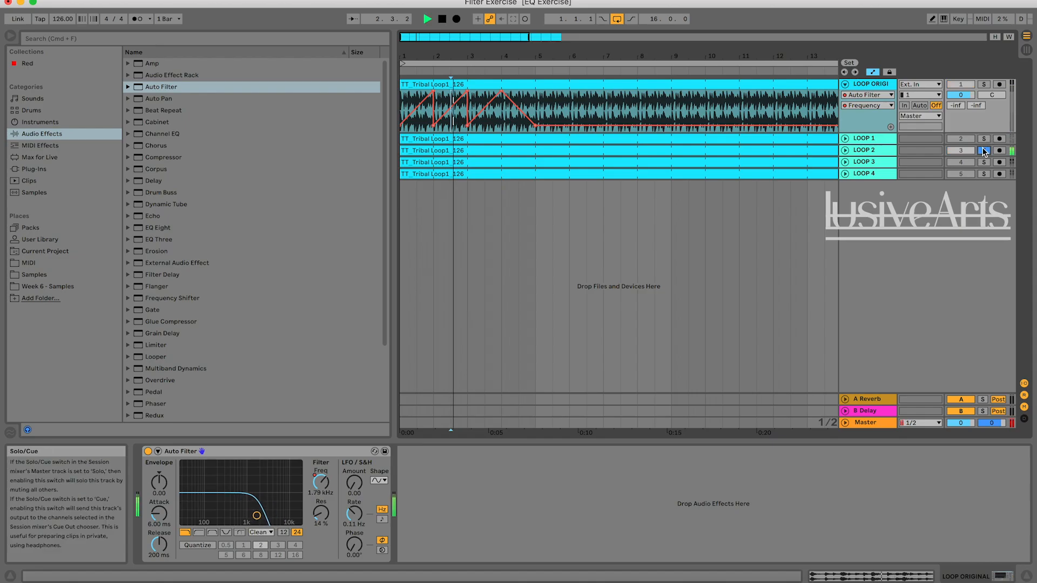
key("space")
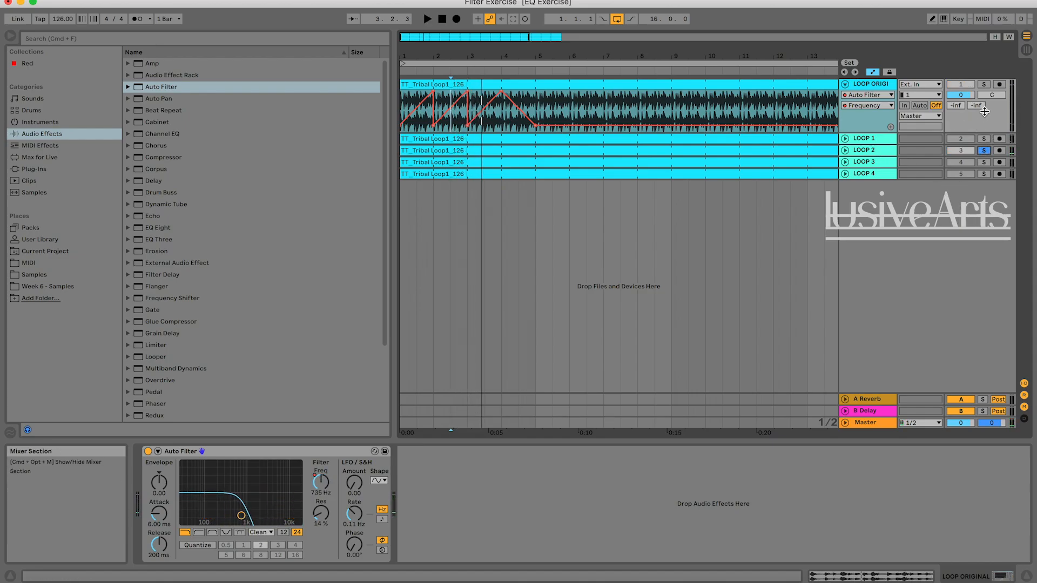
key("space")
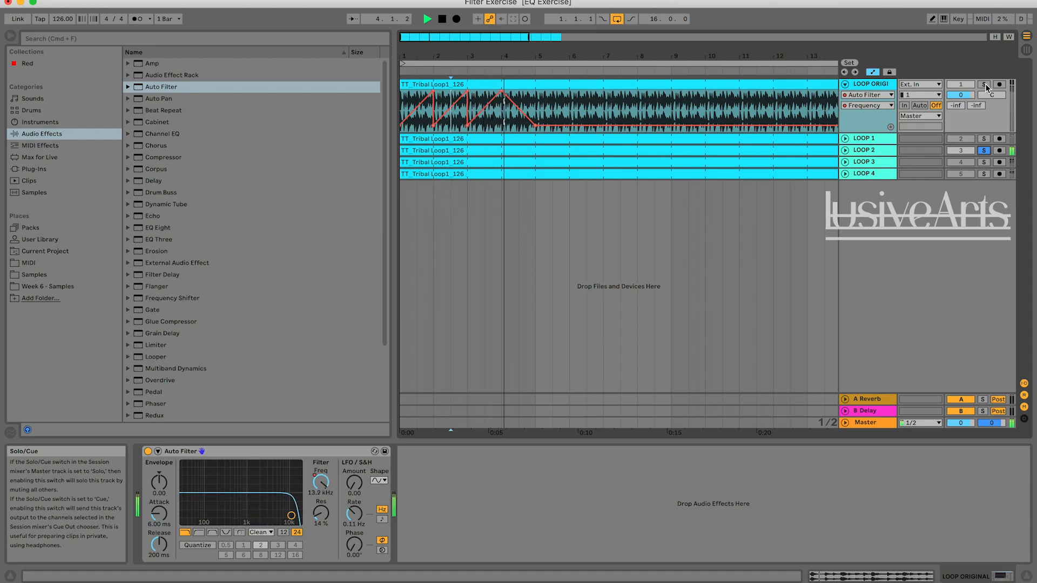
left_click(984, 85)
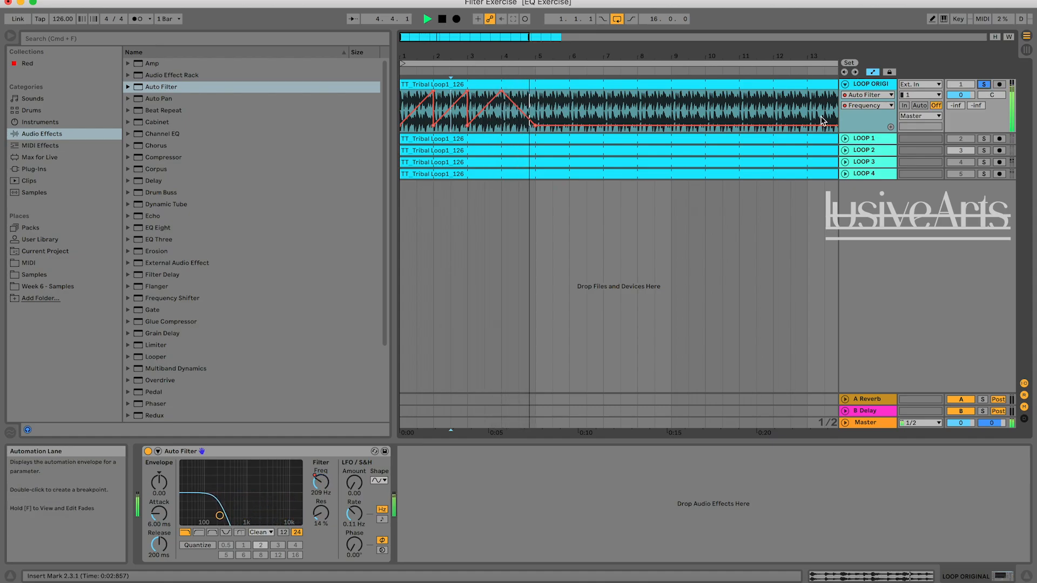
key("space")
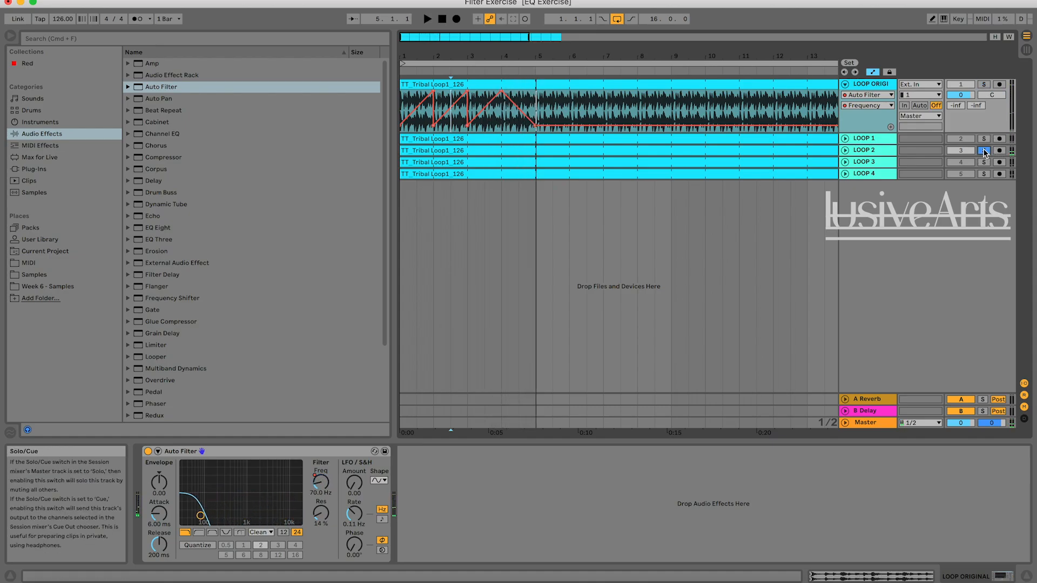
key("space")
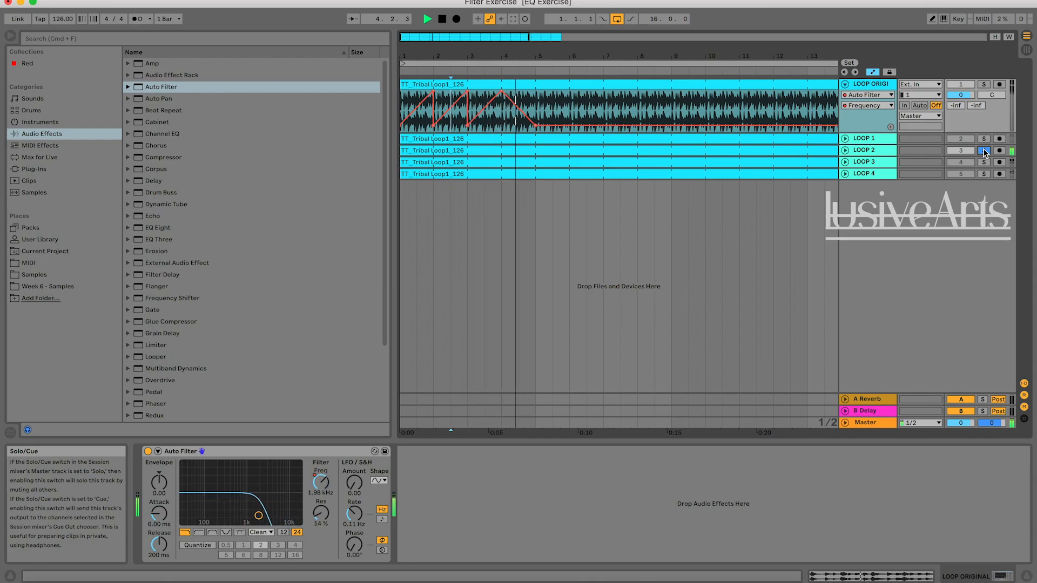
key("space")
left_click(985, 84)
key("space")
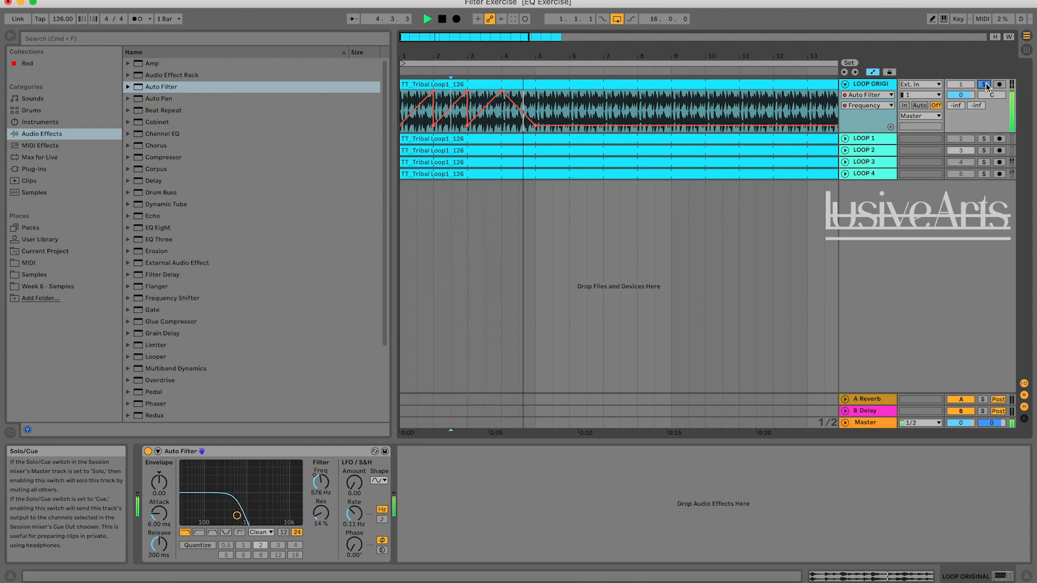
Raise LOOP ORIGINAL's bar 5 frequency breakpoint to 85.3 Hz and listen to the fall against LOOP 2.
key("space")
left_click_drag(535, 125, 536, 124)
key("space")
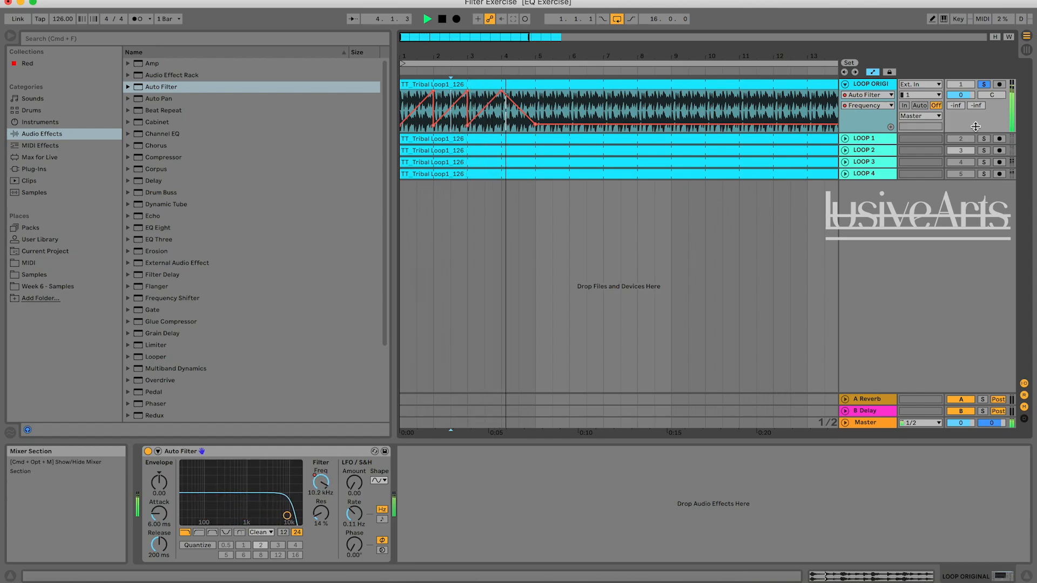
key("space")
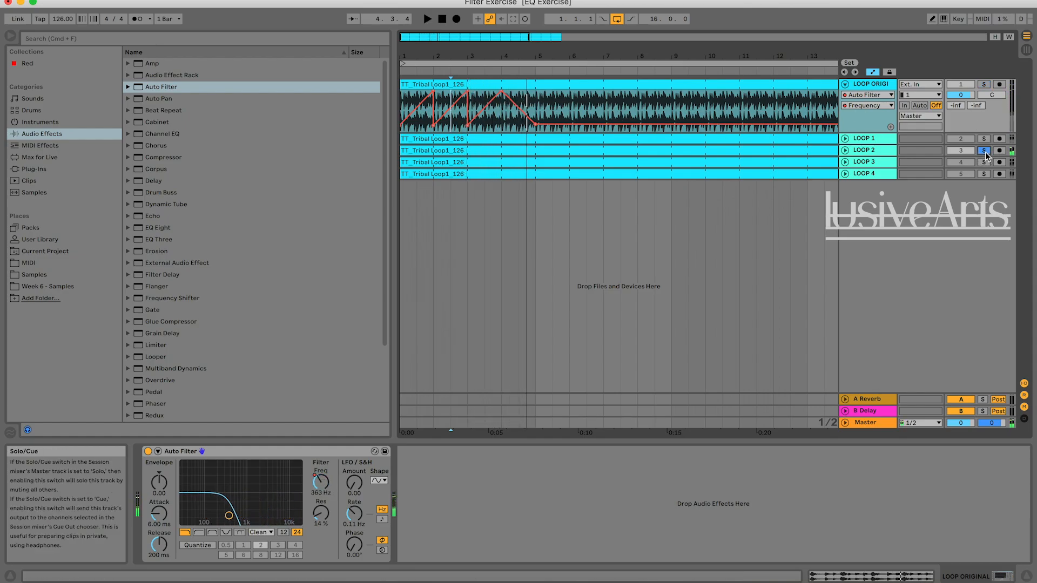
Play LOOP 2 from bar 5 into bar 7 to hear how its filter pattern continues.
left_click(533, 105)
key("space")
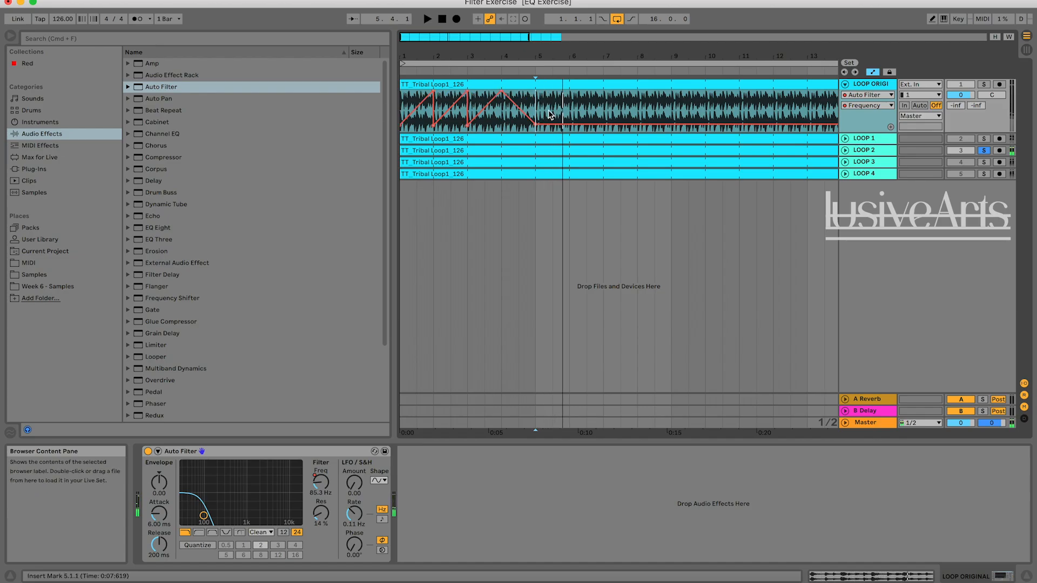
key("space")
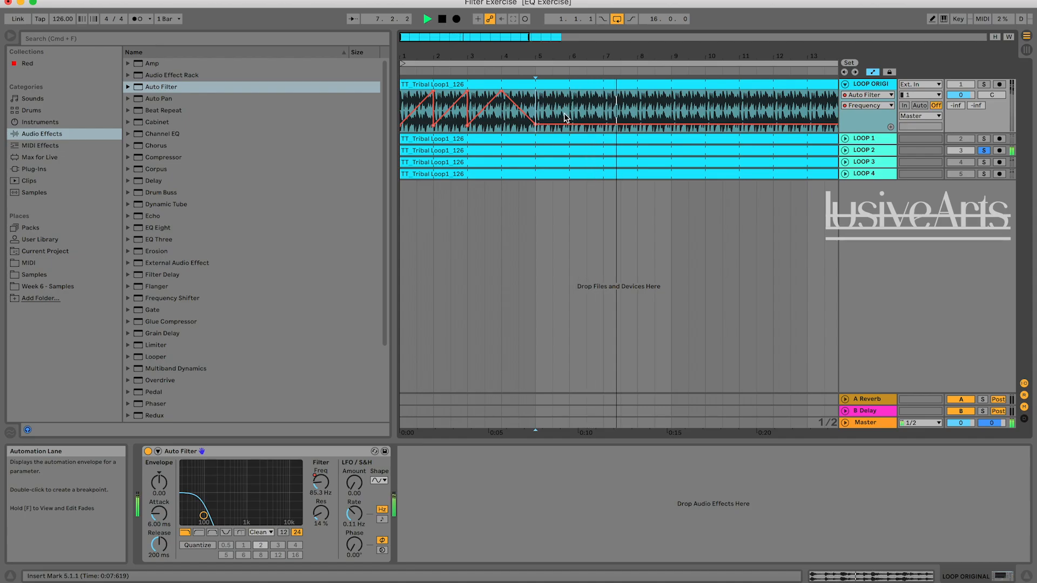
key("space")
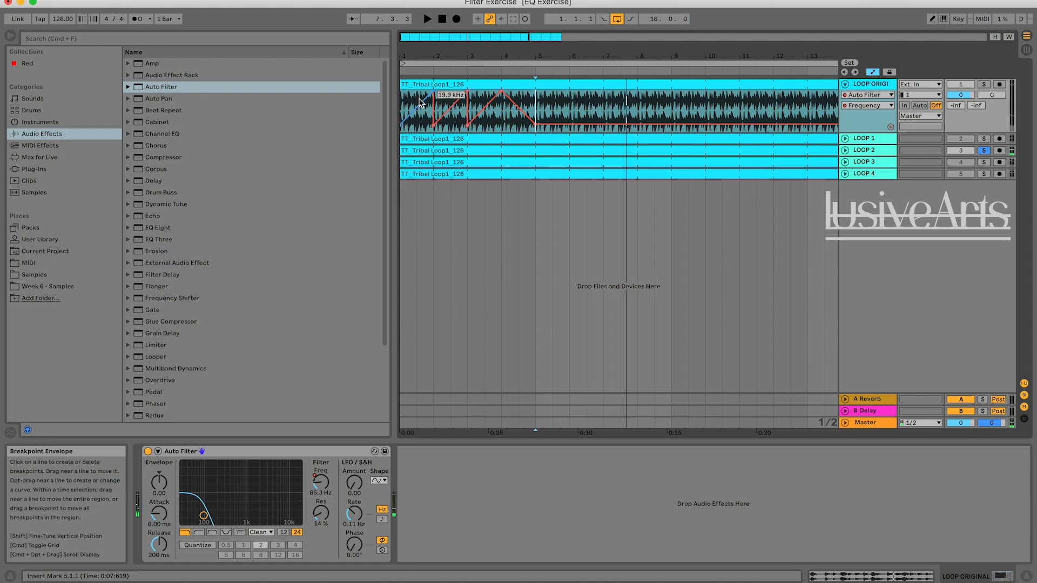
Copy the first bar of LOOP ORIGINAL's filter automation and paste it at bar 5.
left_click(418, 124)
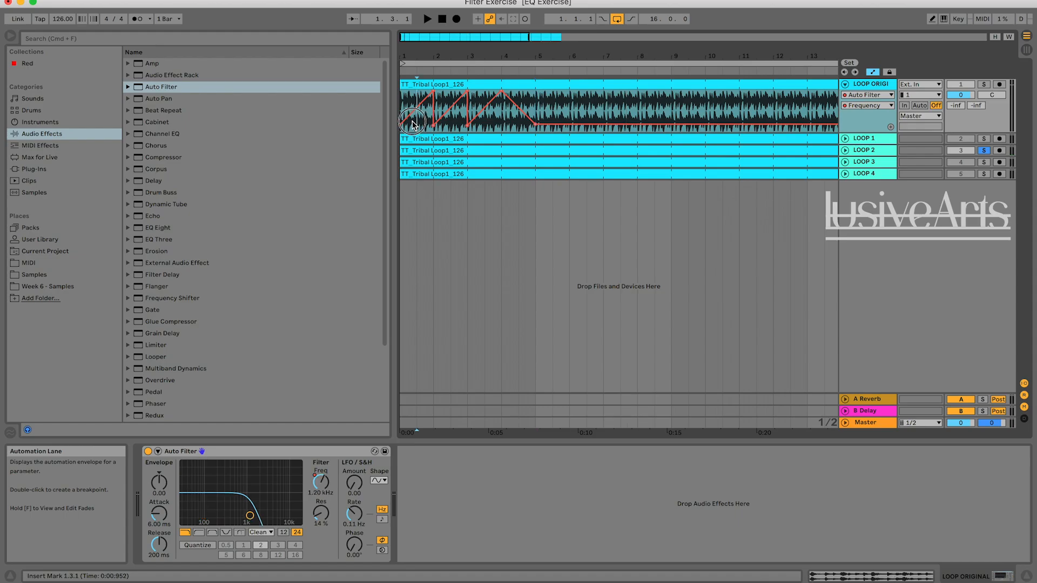
left_click_drag(428, 120, 400, 119)
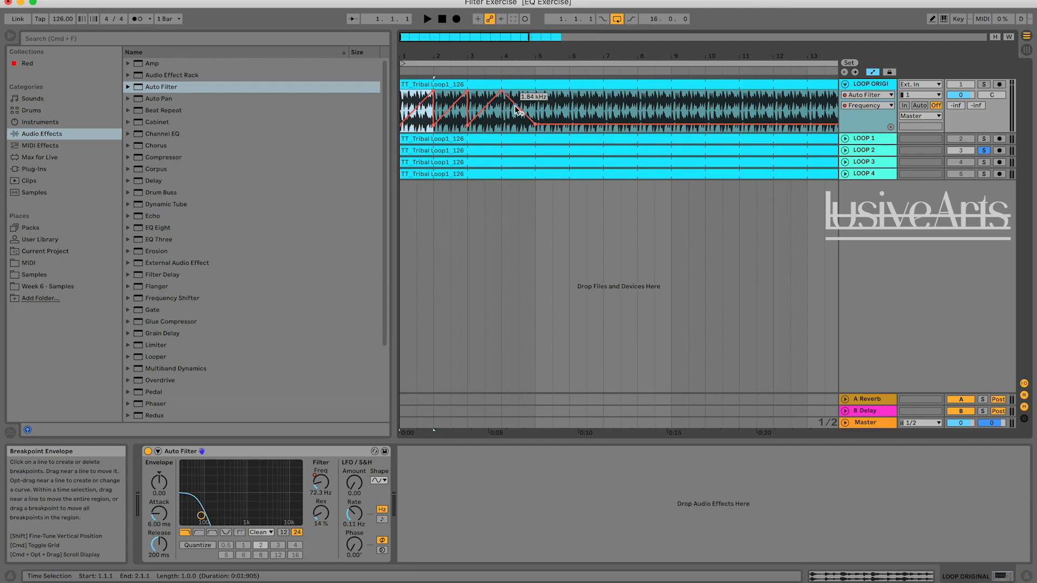
left_click(544, 102)
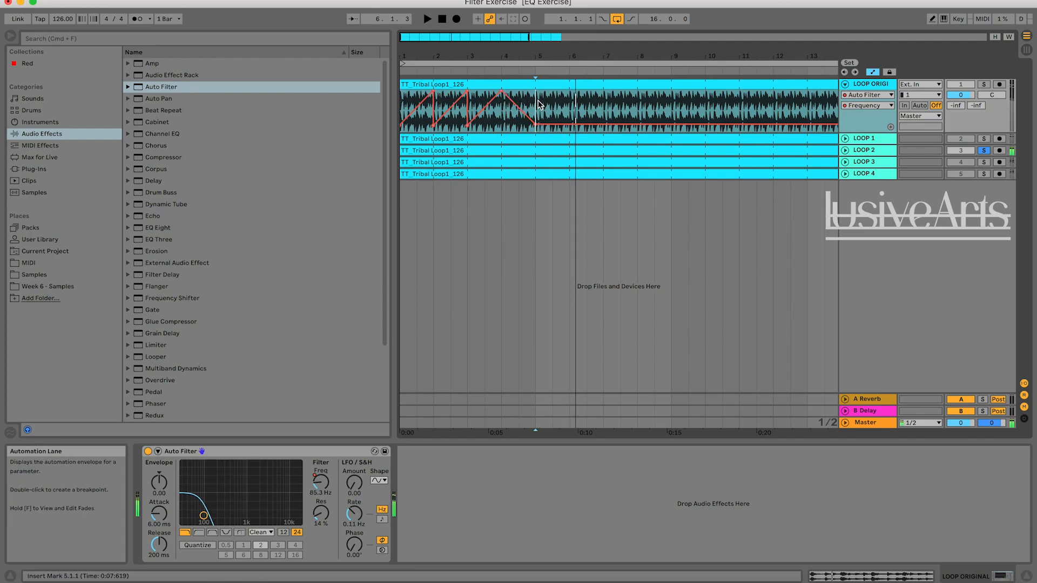
key("super+v")
Play from bar 5, alternating the solo between LOOP ORIGINAL and LOOP 2 to compare the filter rise.
key("space")
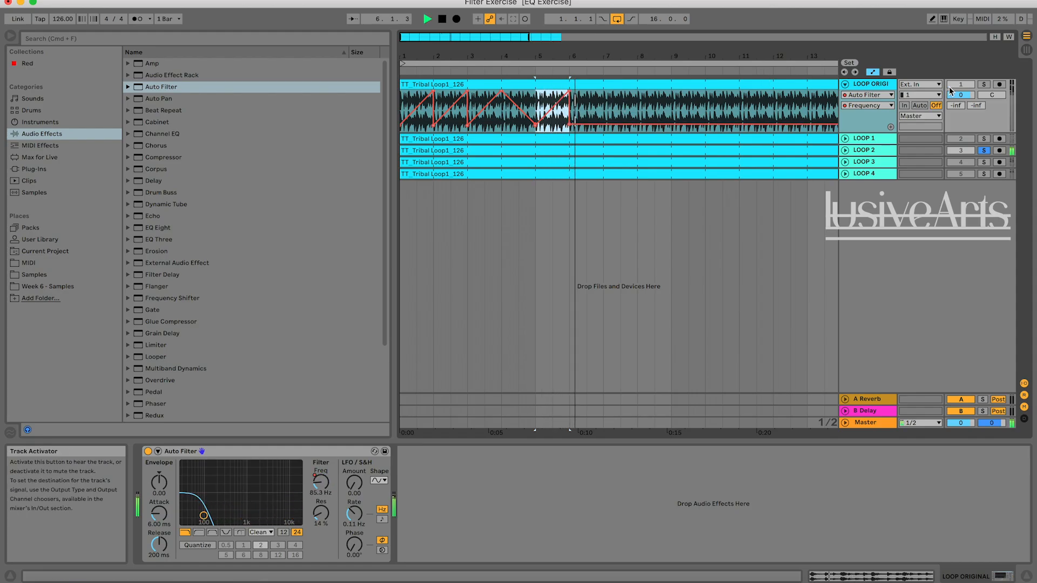
left_click(983, 85)
key("space")
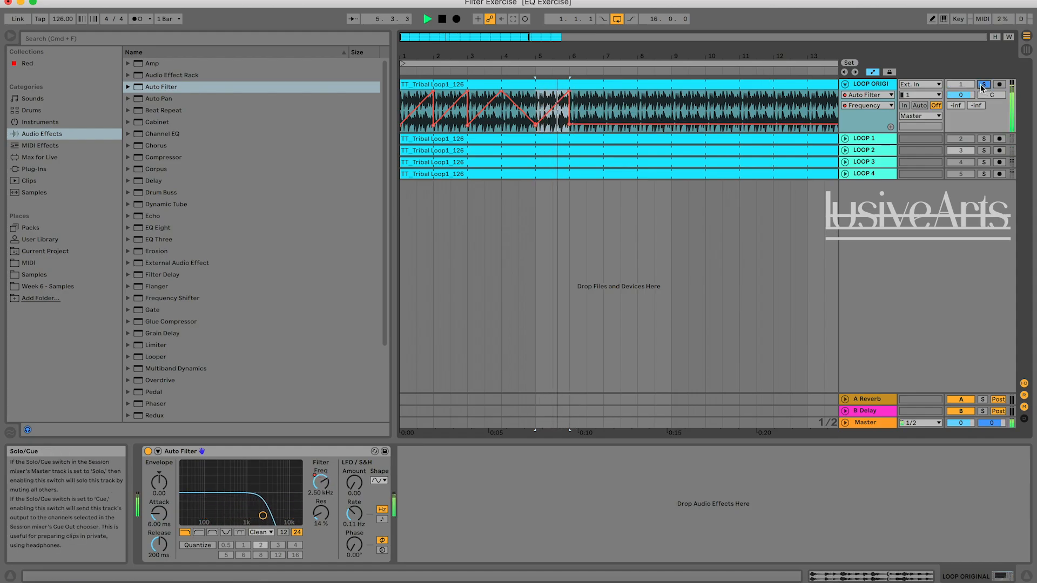
key("space")
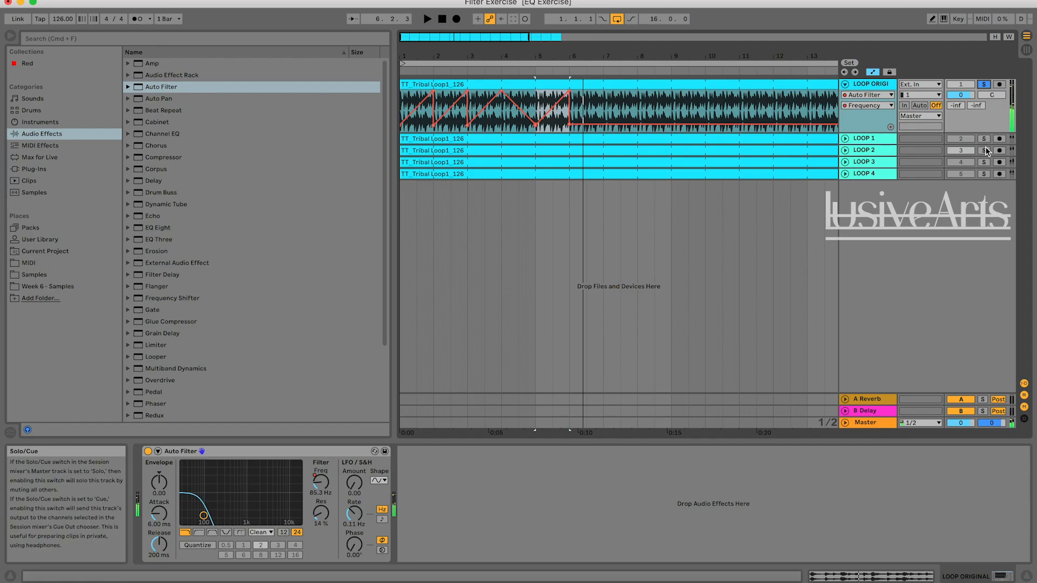
key("space")
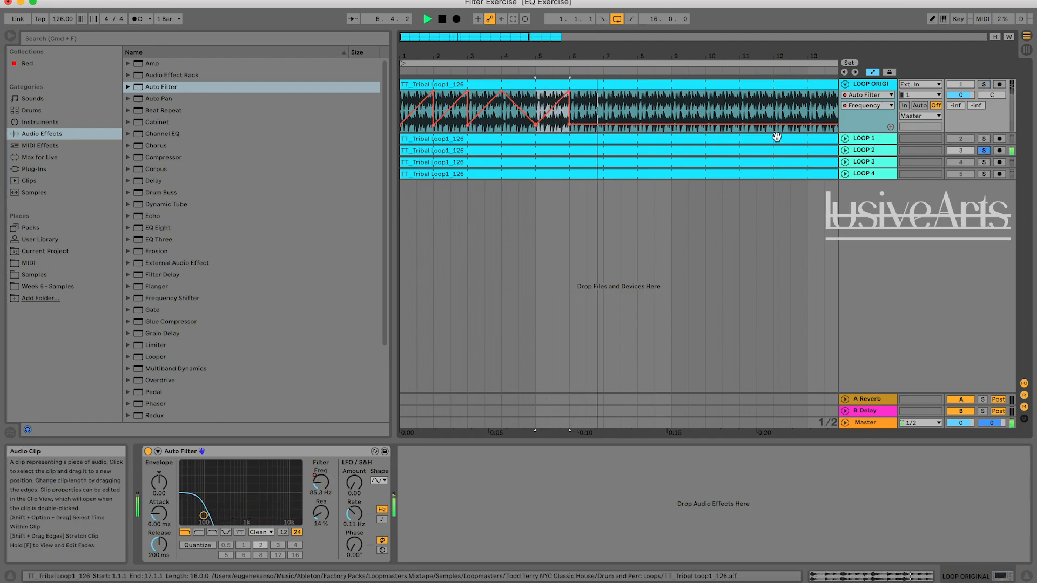
Add a 19.9 kHz frequency breakpoint at bar 9 on LOOP ORIGINAL and compare the long rise from bar 6 with LOOP 2.
left_click(625, 108)
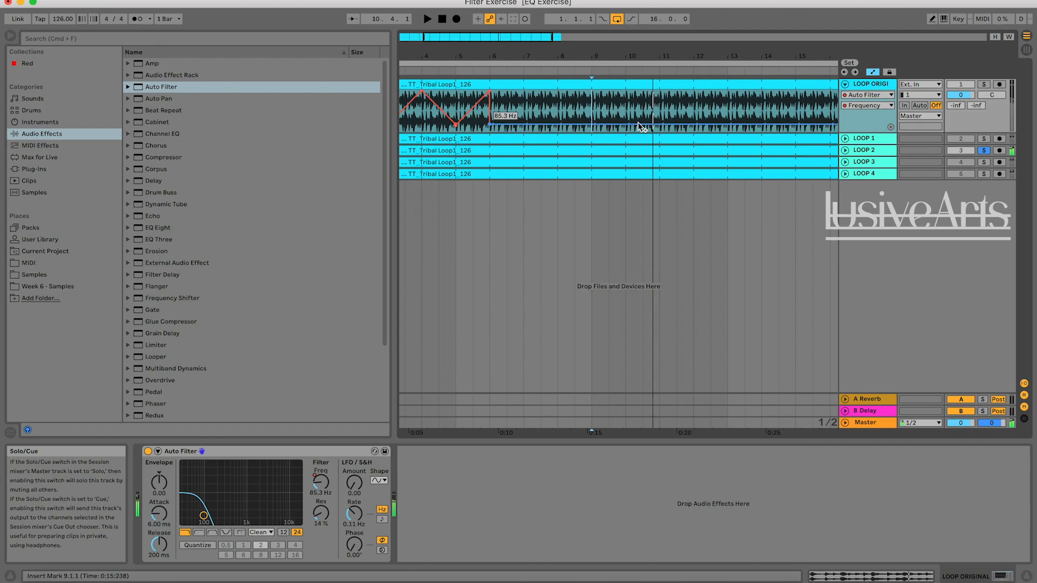
left_click_drag(592, 125, 592, 90)
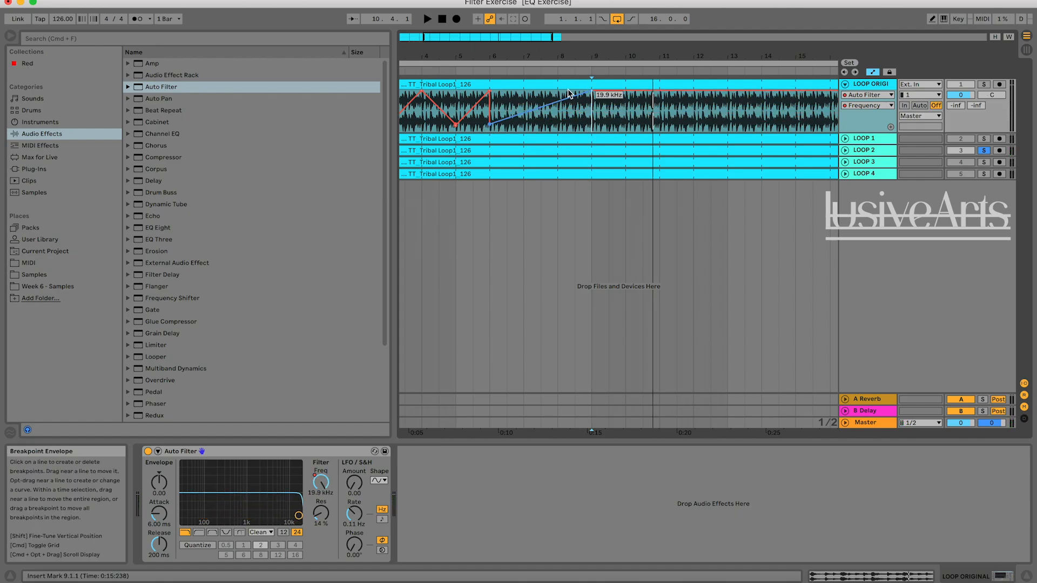
left_click(984, 84)
key("space")
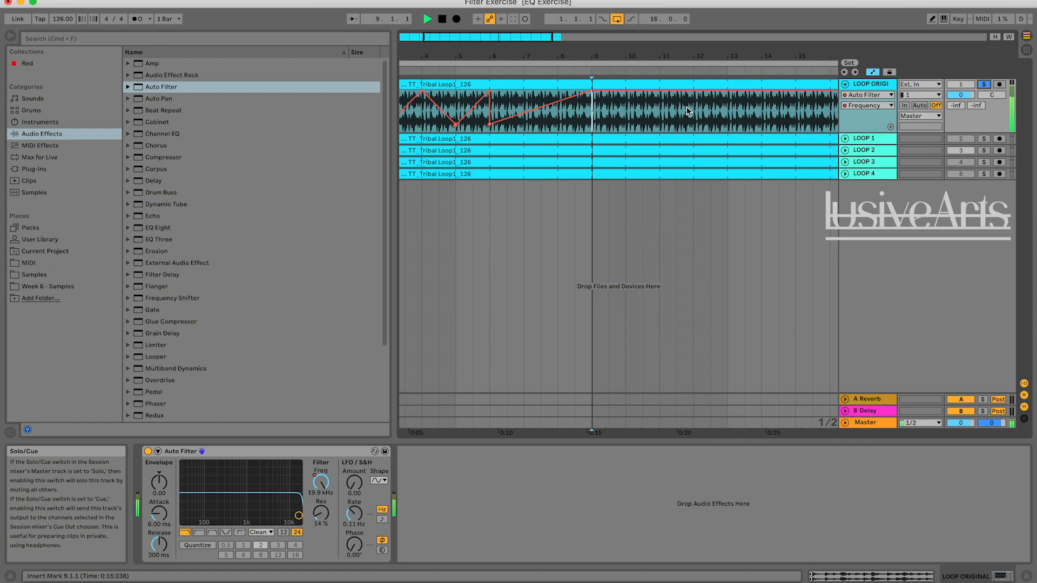
left_click(506, 111)
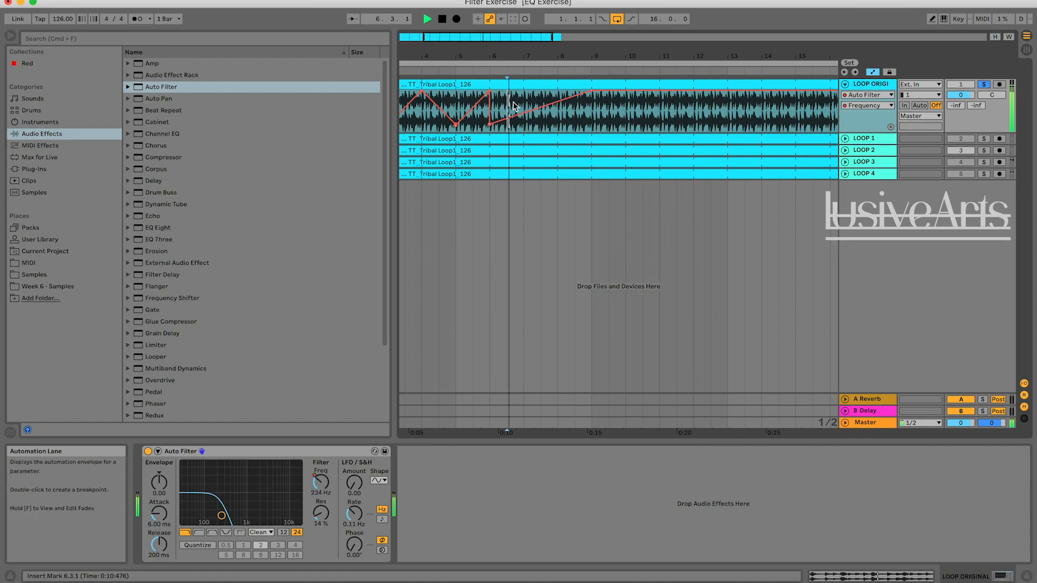
left_click(983, 151)
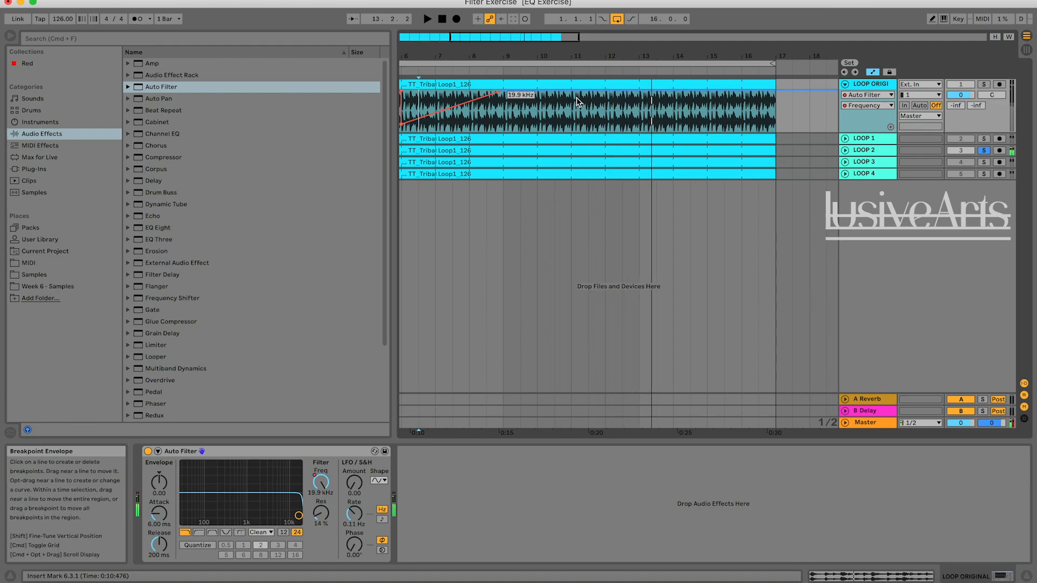
Play LOOP 2 from the middle of bar 12 and draw LOOP ORIGINAL's filter fall from bar 13 to the middle of bar 16.
left_click(623, 111)
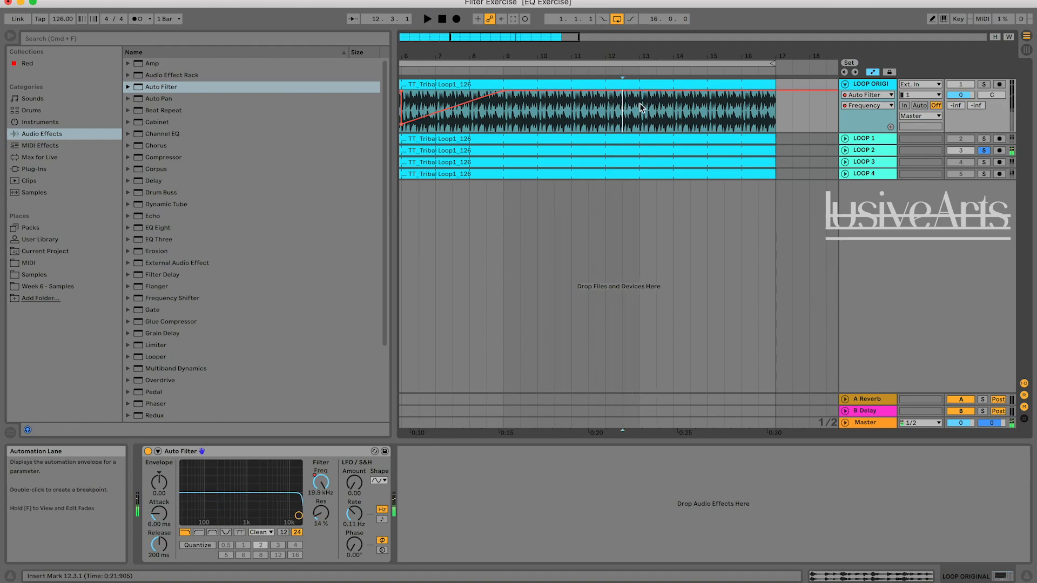
key("space")
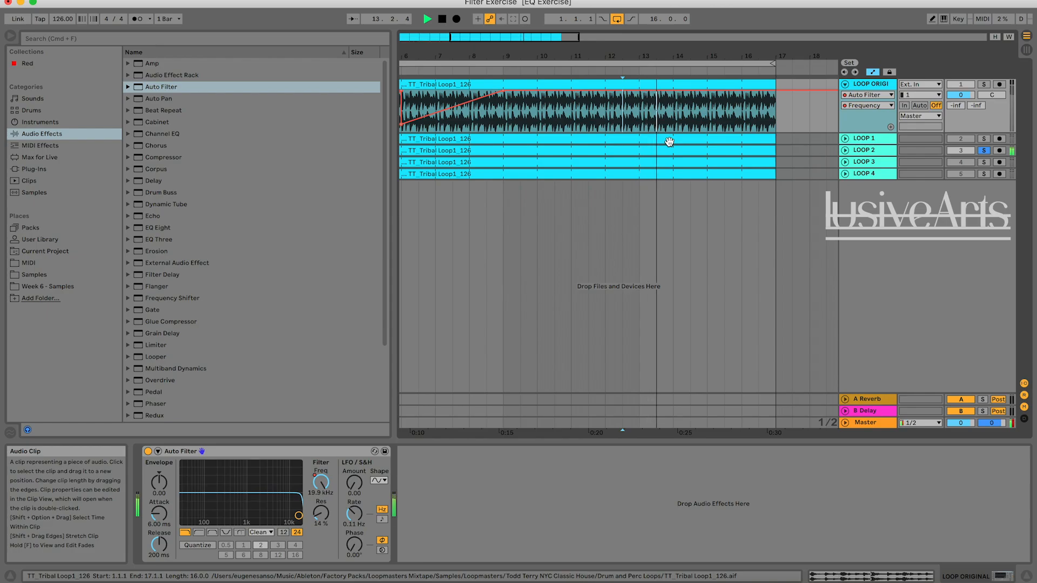
key("space")
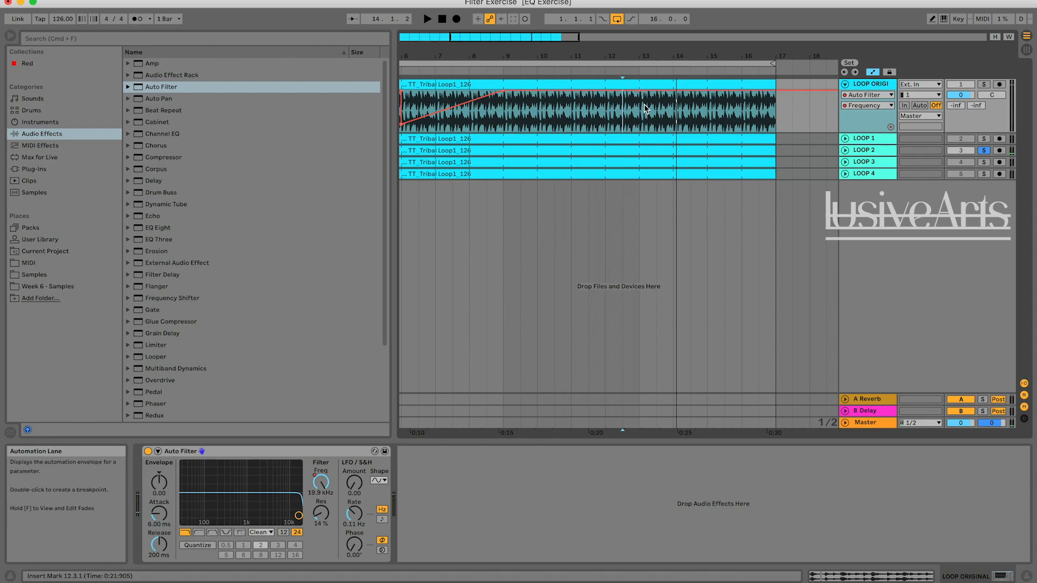
key("space")
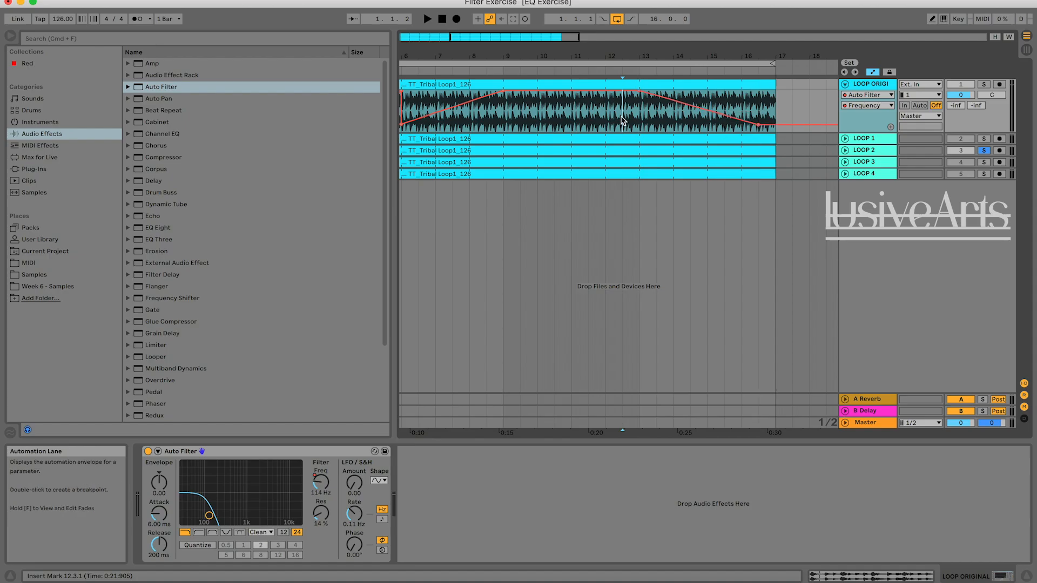
Solo LOOP ORIGINAL and play from the middle of bar 12 to hear the filter fall into bar 16.
left_click(983, 85)
key("space")
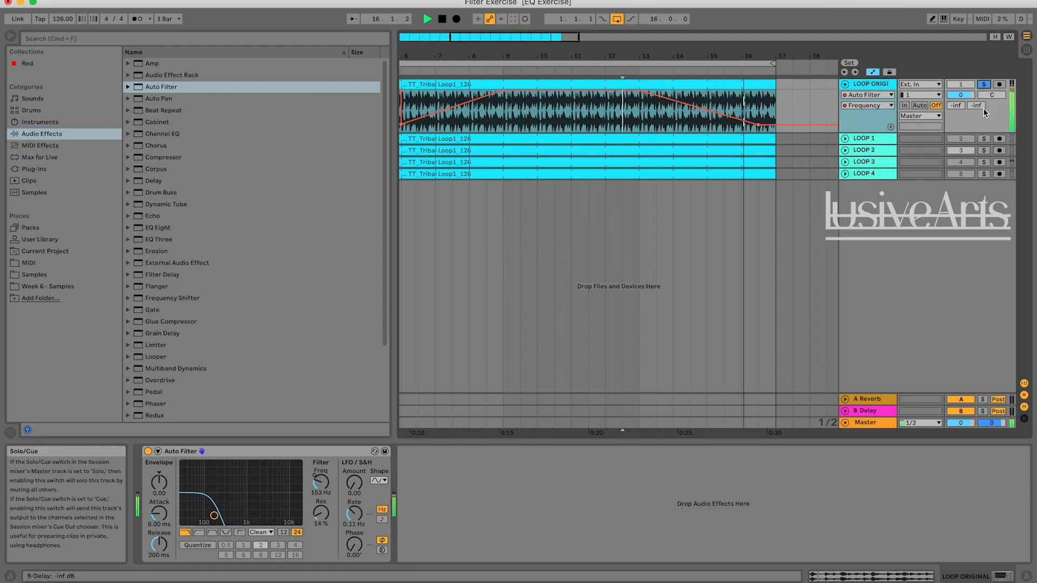
key("space")
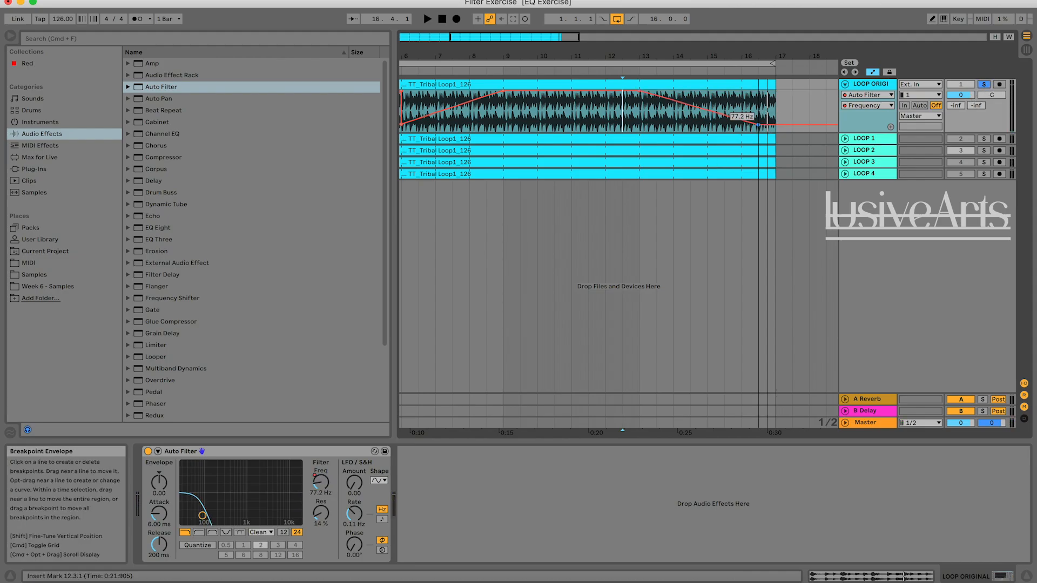
Raise LOOP ORIGINAL's breakpoint in the middle of bar 16 to 140 Hz, replaying from bar 16 and comparing it with LOOP 2.
key("space")
left_click(744, 105)
key("space")
key("space")
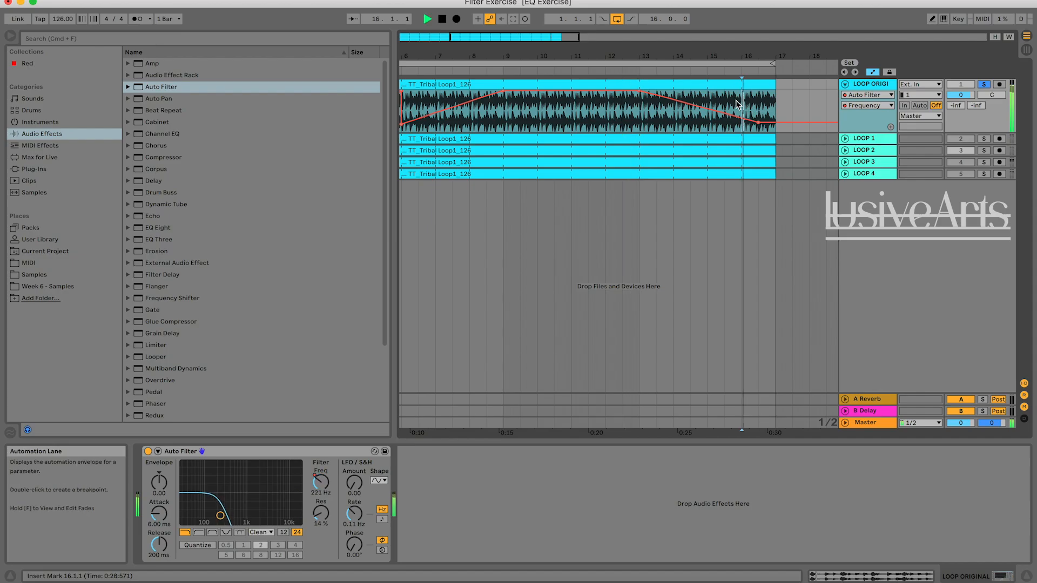
key("space")
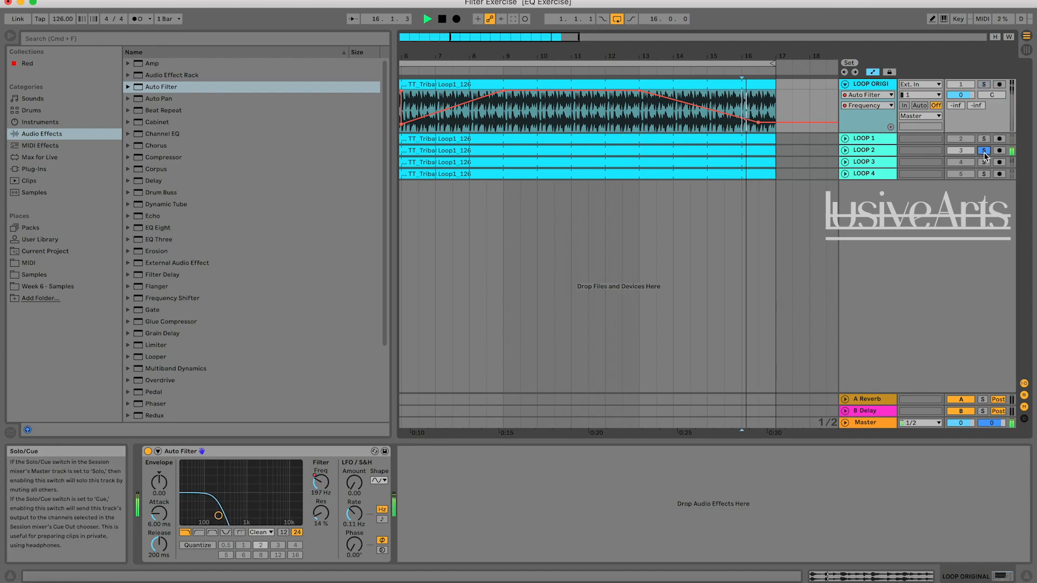
key("space")
key("space")
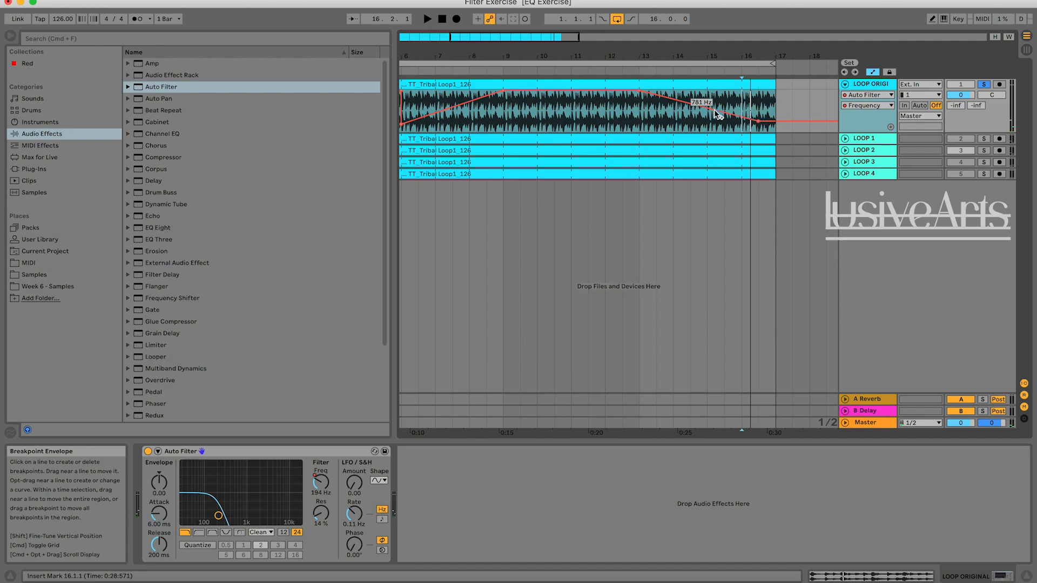
key("space")
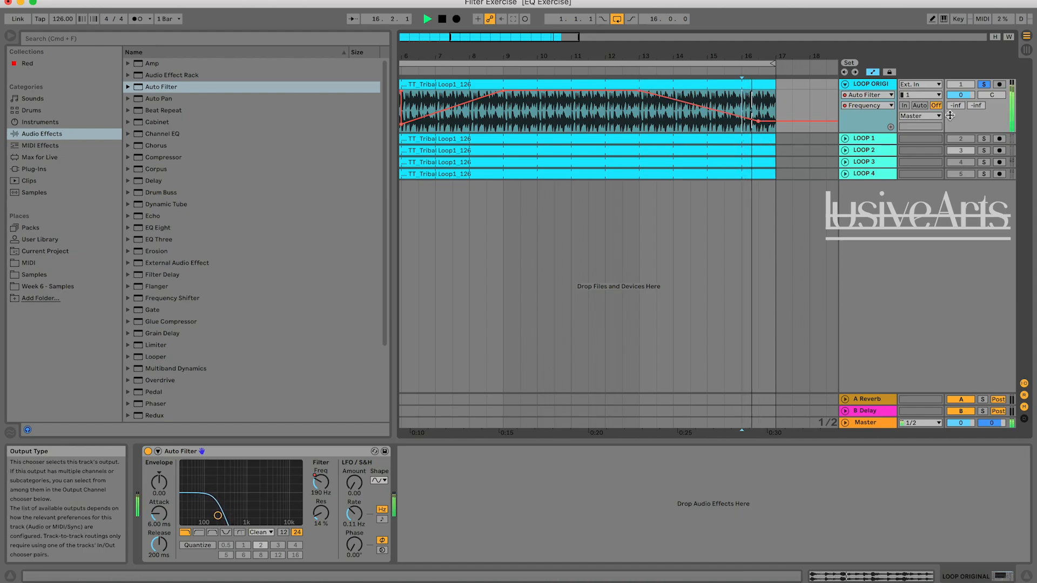
left_click(984, 152)
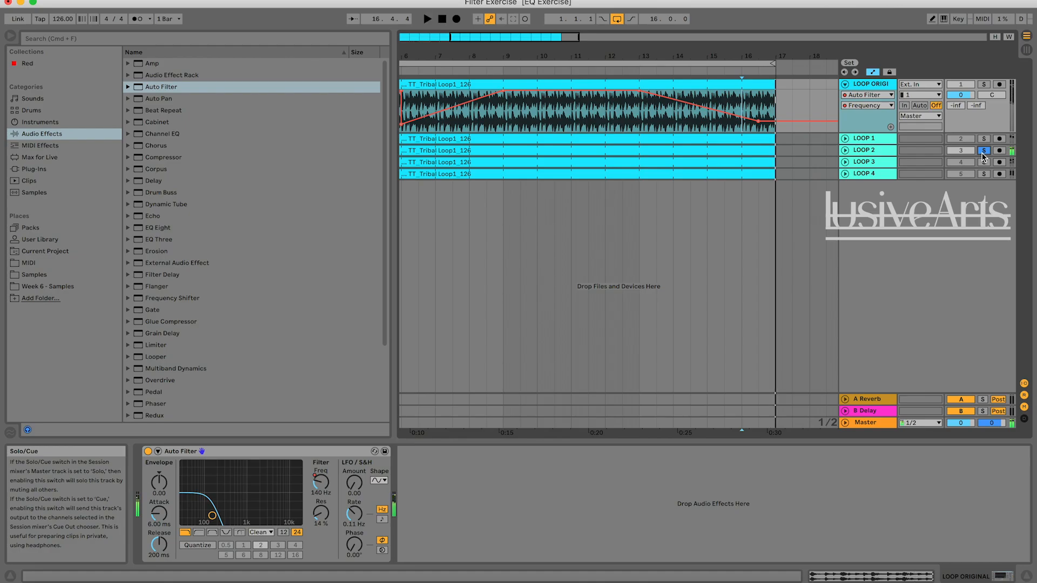
key("space")
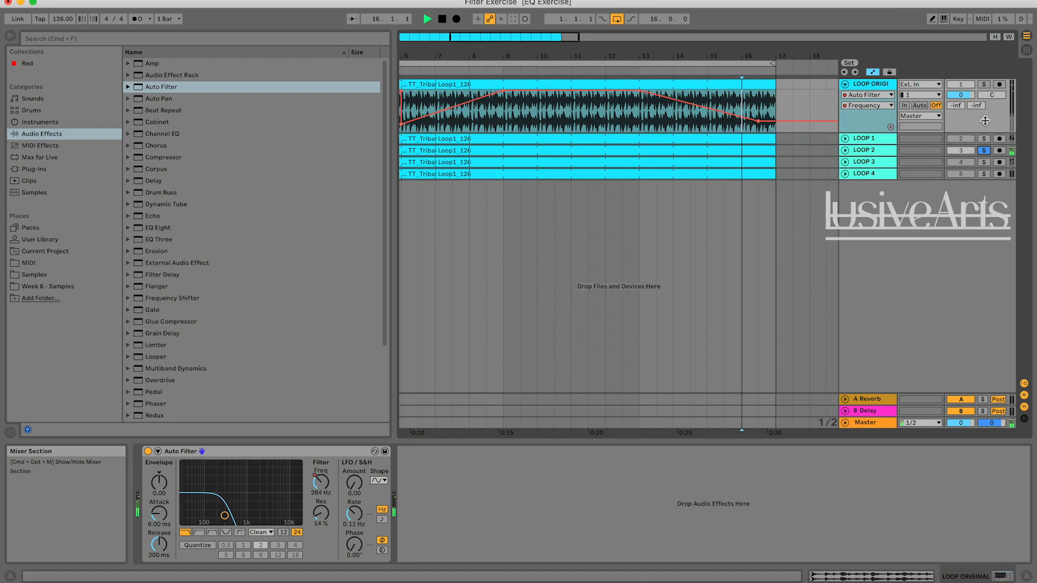
Add a breakpoint at bar 17 on LOOP ORIGINAL so the filter rises back fully open, and compare the ending with LOOP 2.
left_click(984, 85)
key("space")
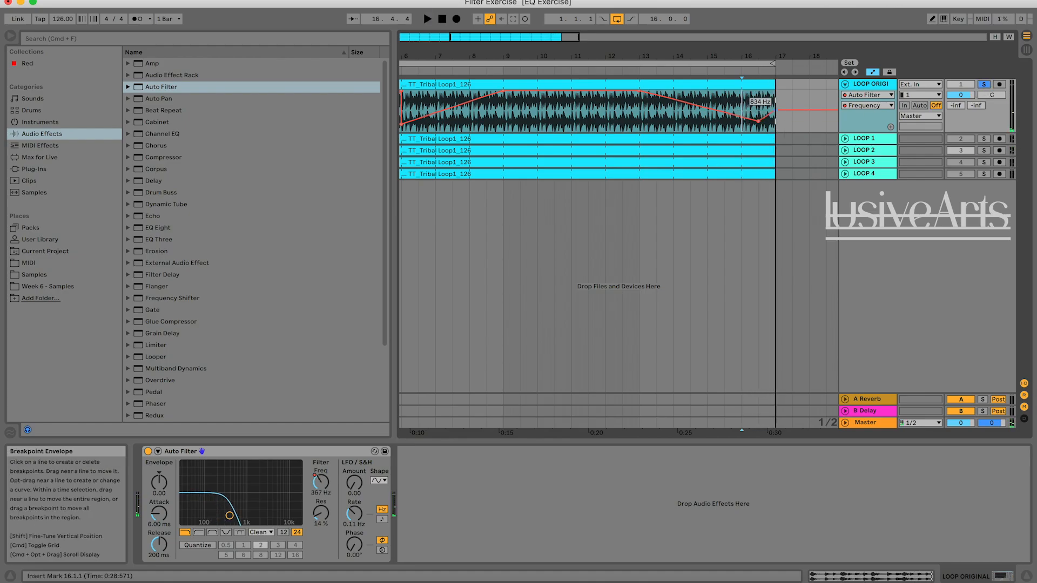
key("space")
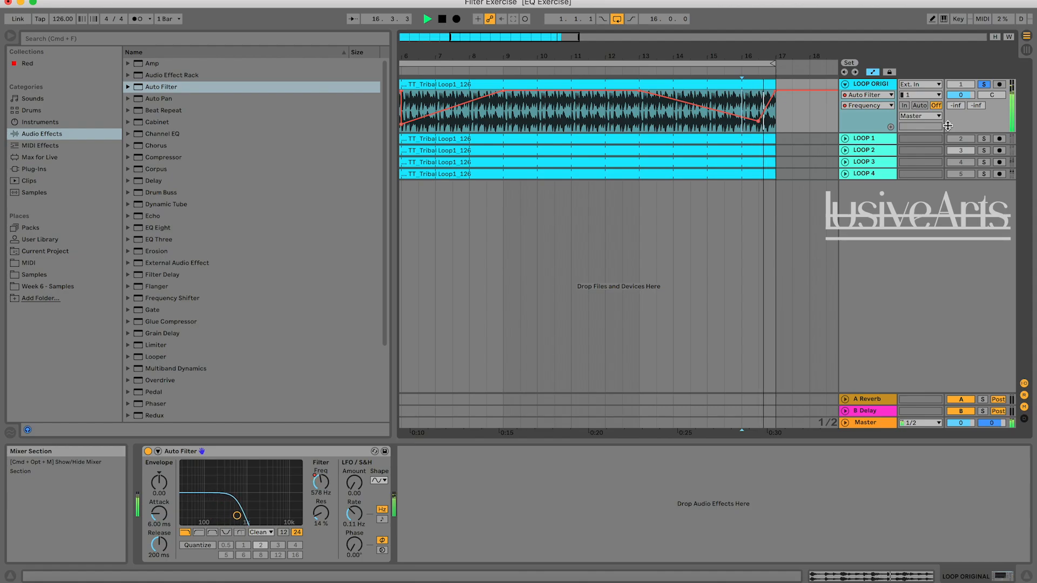
left_click(984, 150)
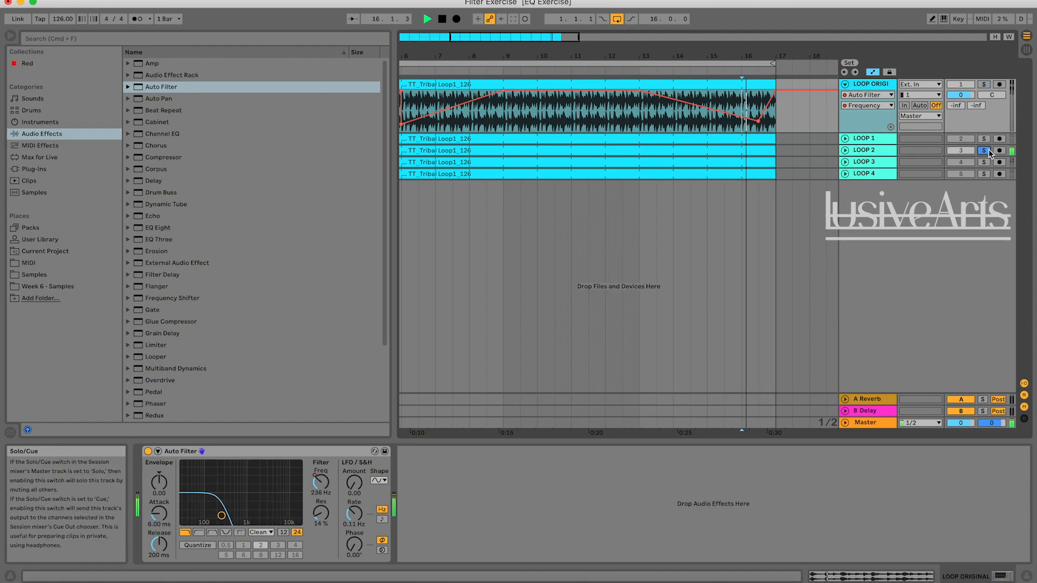
key("space")
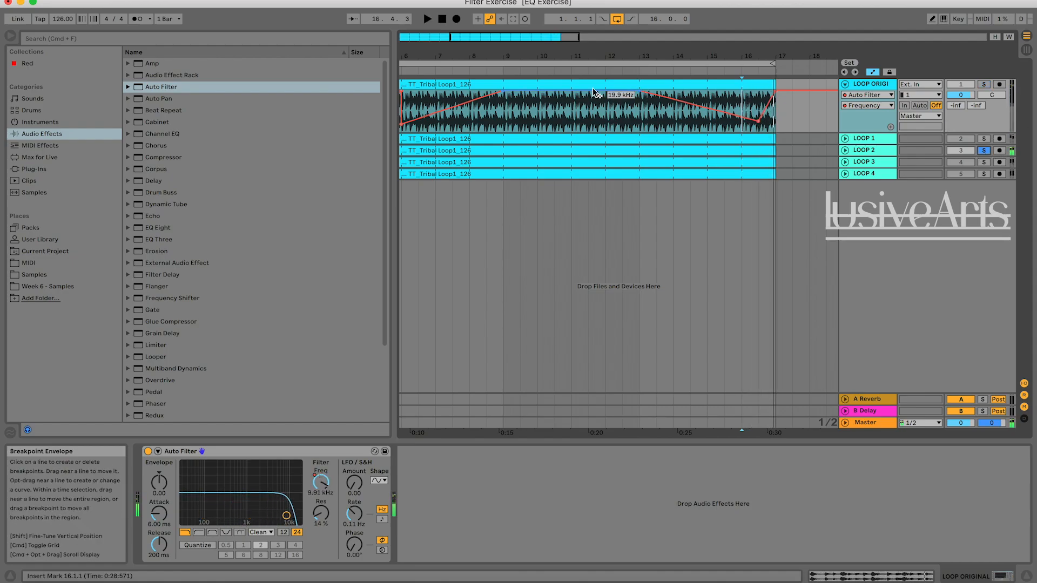
Unfold the LOOP 2 track and show the Auto Filter inside its rack to reveal the original frequency automation.
left_click_drag(489, 40, 445, 47)
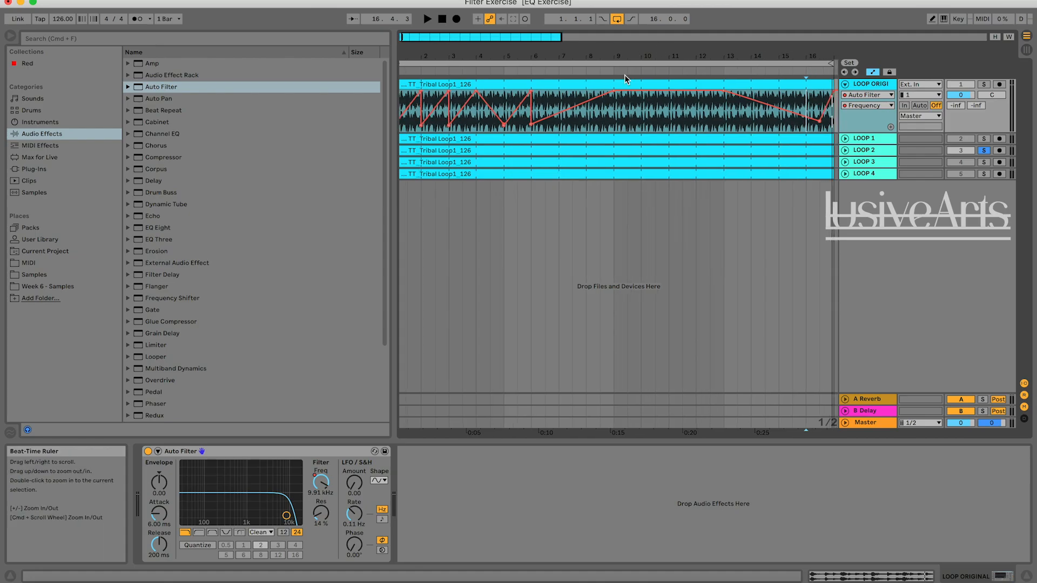
left_click(635, 129)
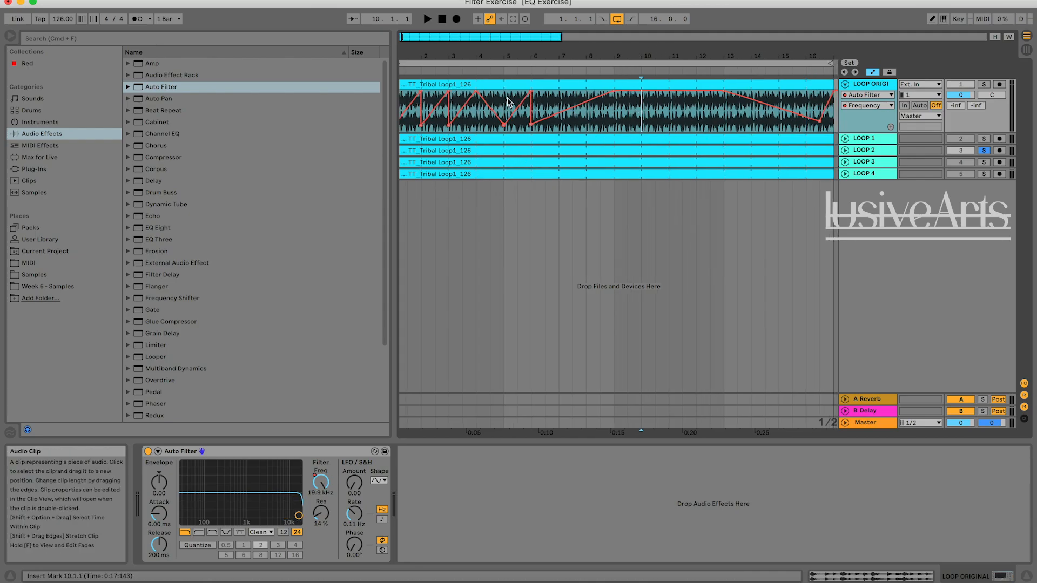
left_click(875, 155)
left_click(845, 151)
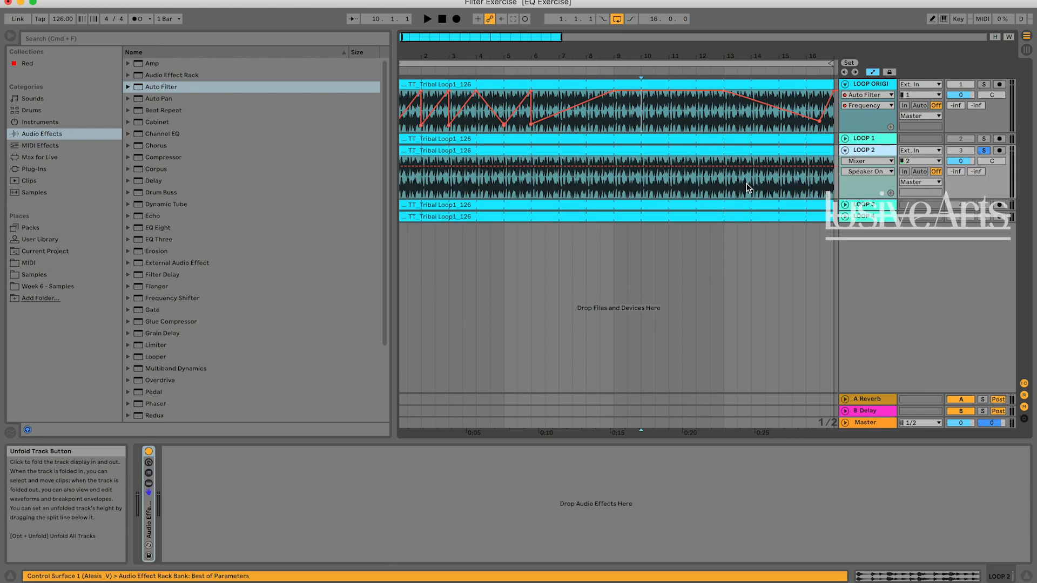
left_click(149, 483)
scroll(507, 193, "left", 2)
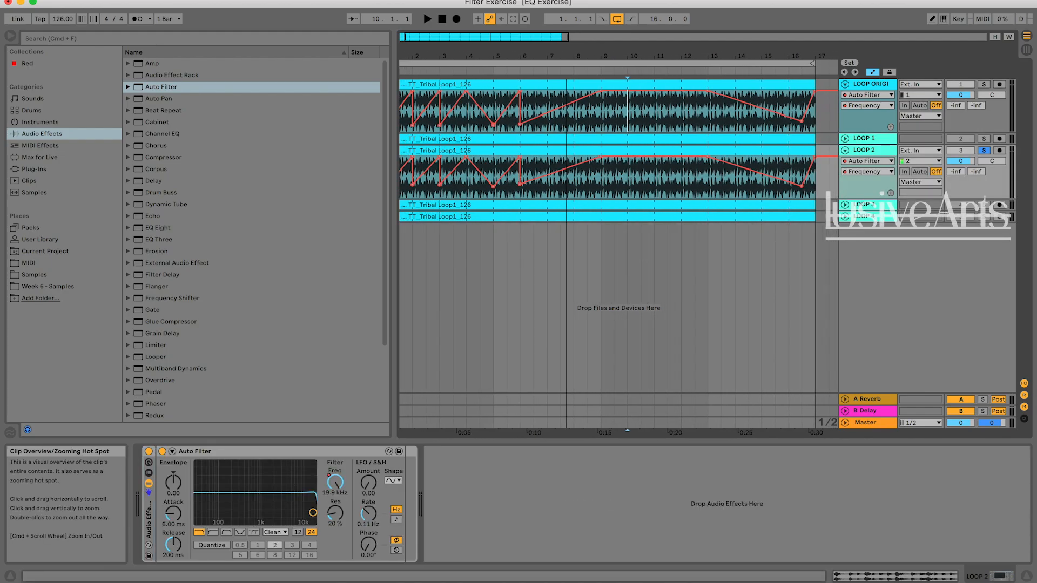
Examine LOOP ORIGINAL's envelope against LOOP 2's across the timeline, selecting its flat section from bar 9 to the middle of bar 12.
scroll(453, 181, "left", 2)
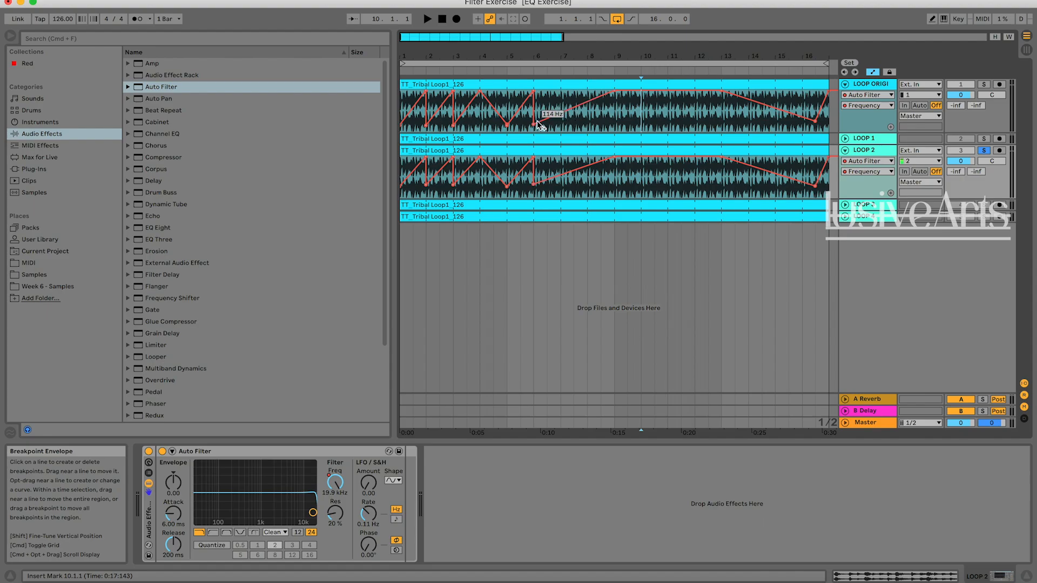
scroll(650, 120, "right", 5)
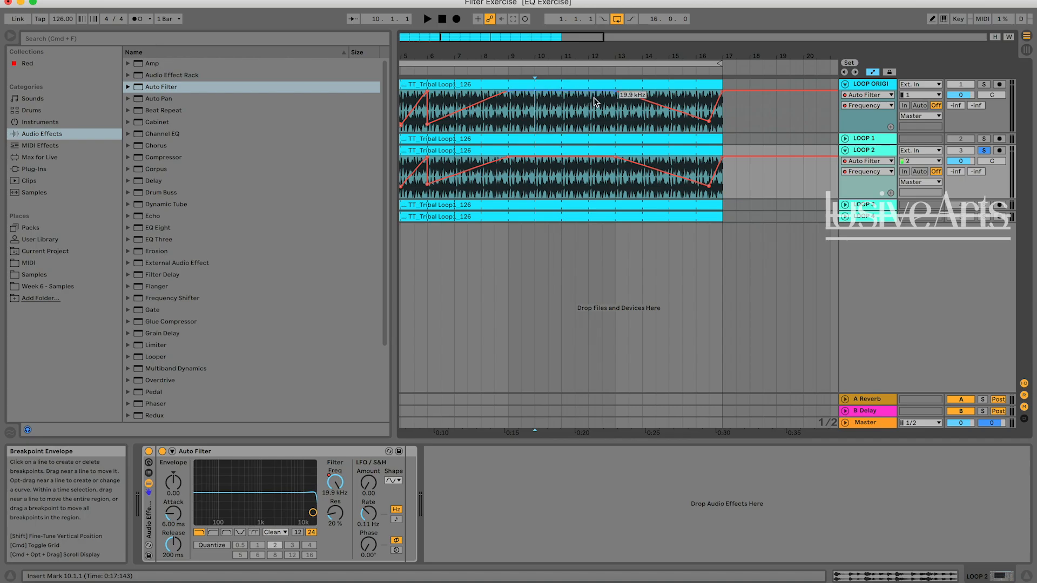
left_click_drag(511, 119, 597, 120)
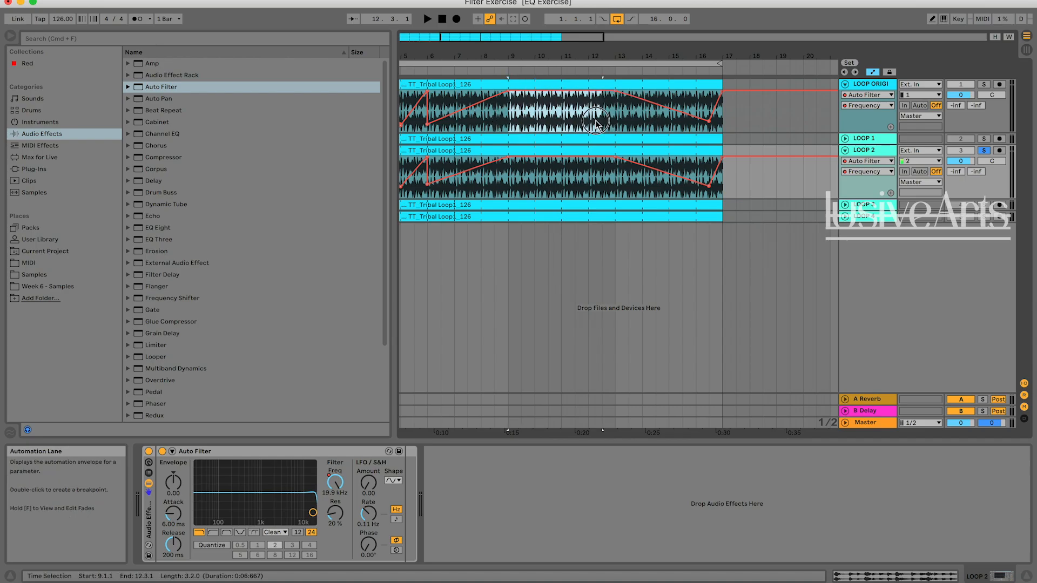
Compare LOOP ORIGINAL's filter frequency envelope with LOOP 2's from the ending at bar 17 back to bar 1.
left_click(600, 120)
scroll(600, 120, "right", 4)
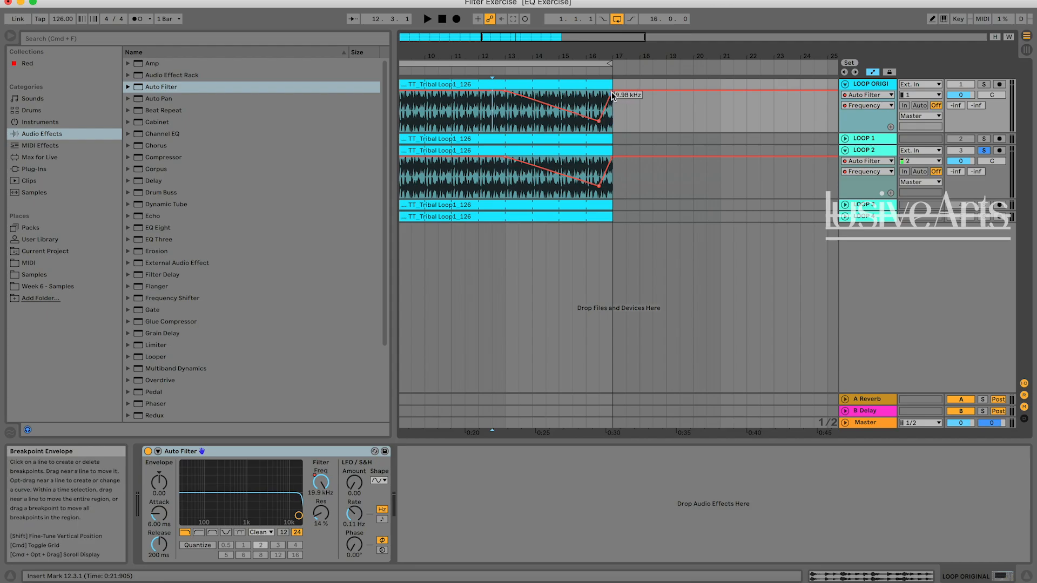
scroll(796, 89, "left", 5)
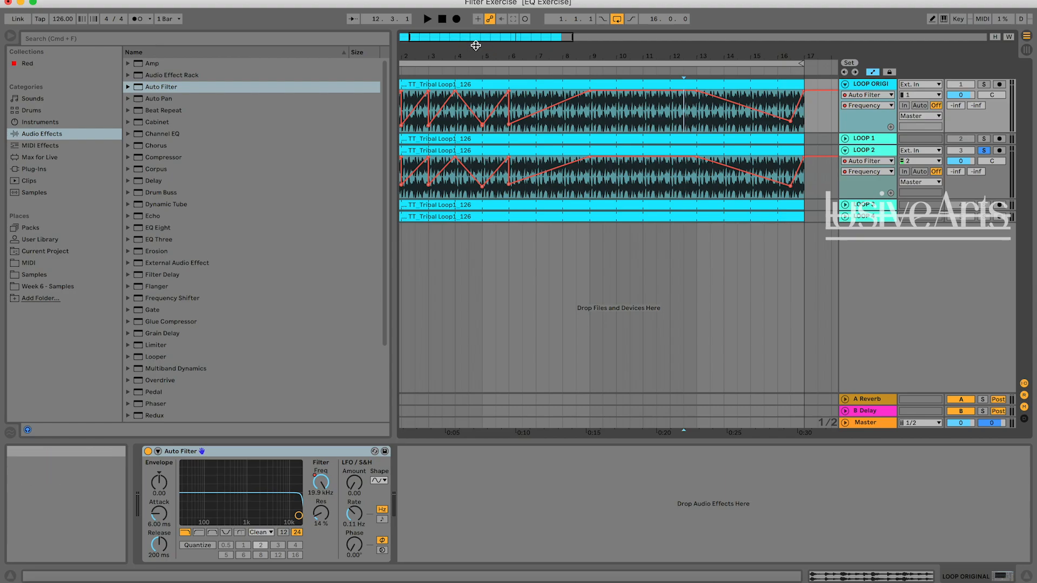
scroll(696, 176, "left", 2)
scroll(680, 156, "down", 1)
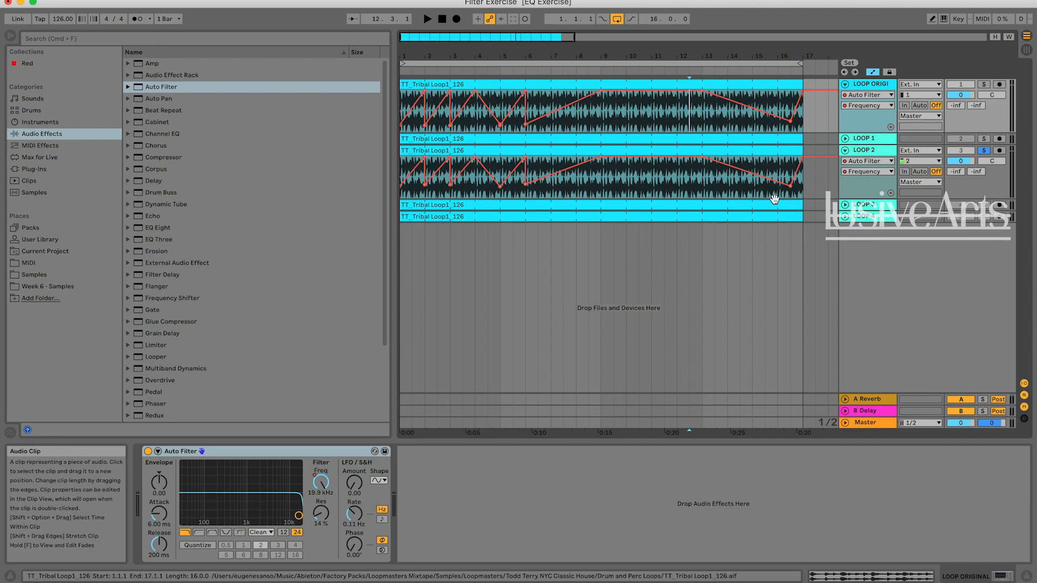
Fold the LOOP 2 track, solo LOOP 3 and play it from bar 1.
left_click(845, 150)
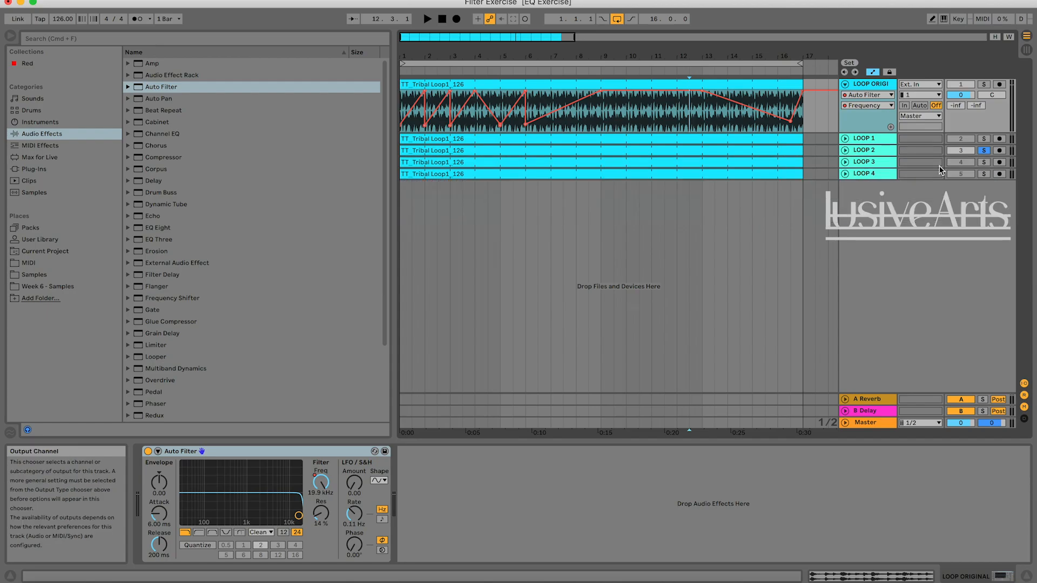
left_click(984, 162)
key("space")
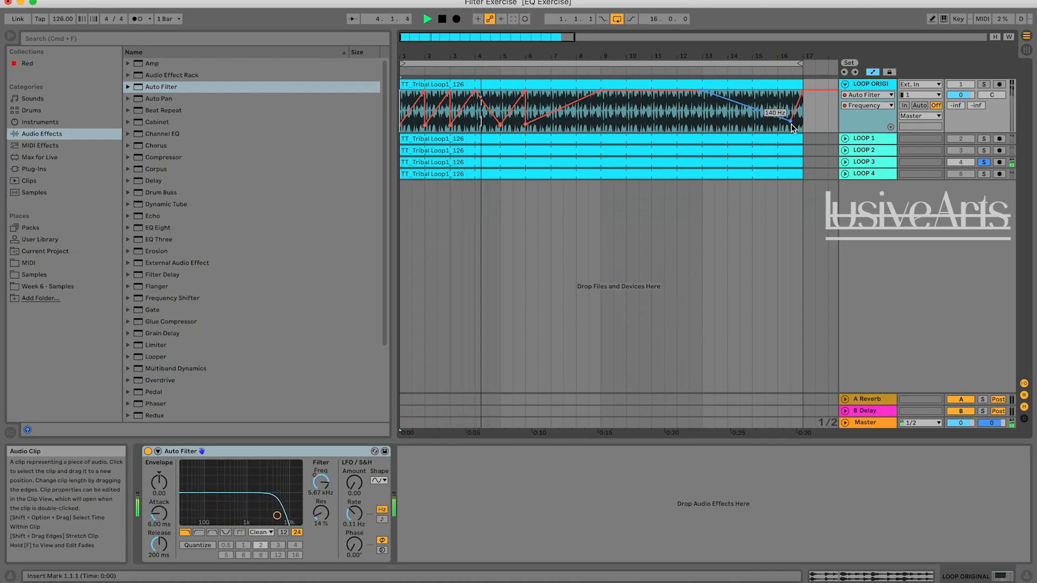
Switch between the devices of LOOP 3 and LOOP ORIGINAL, and listen to the soloed LOOP 3 through to bar 16.
left_click(870, 163)
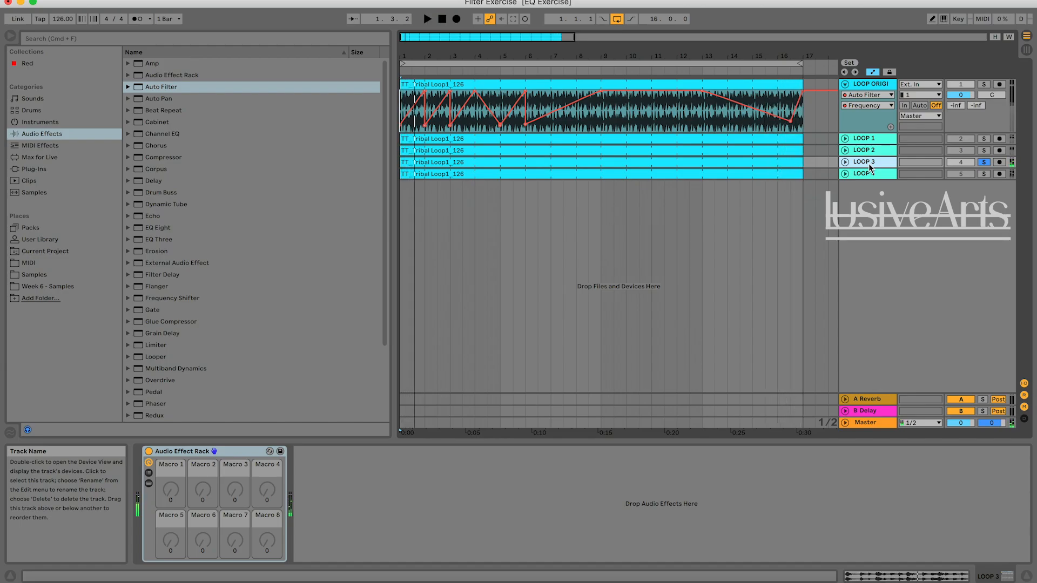
left_click(870, 85)
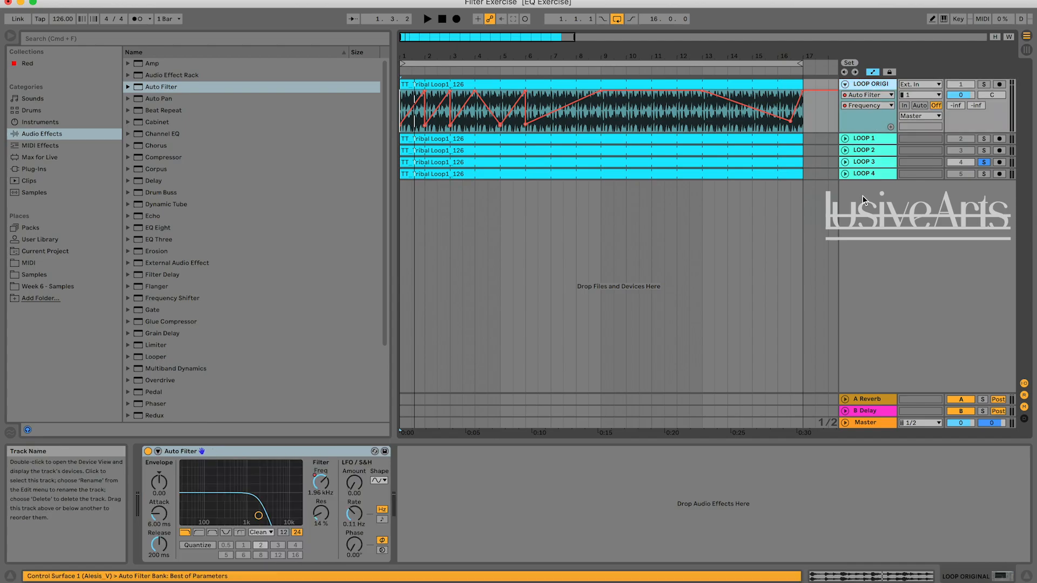
left_click(864, 163)
left_click(870, 85)
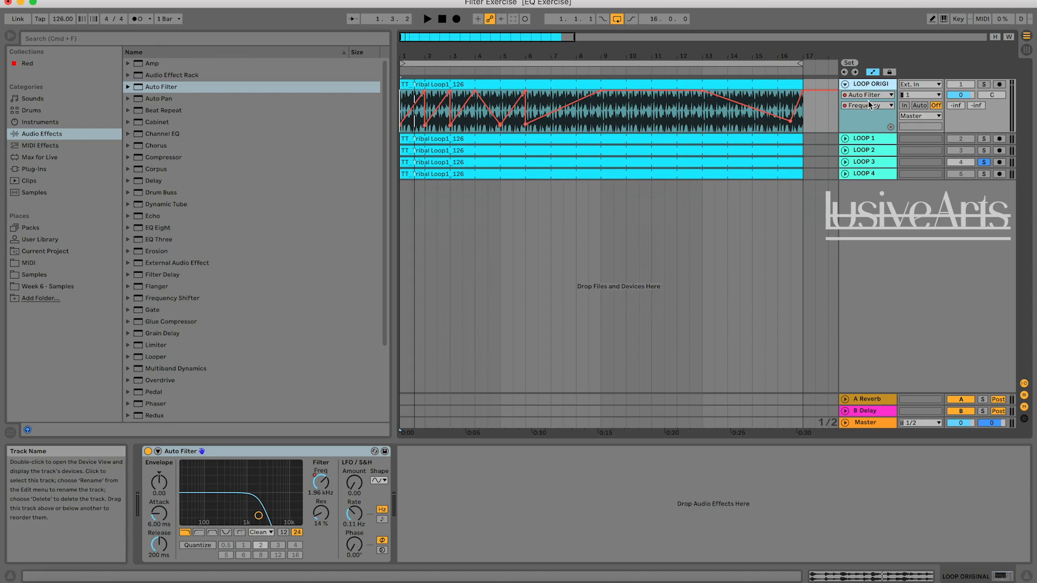
left_click(874, 81)
key("space")
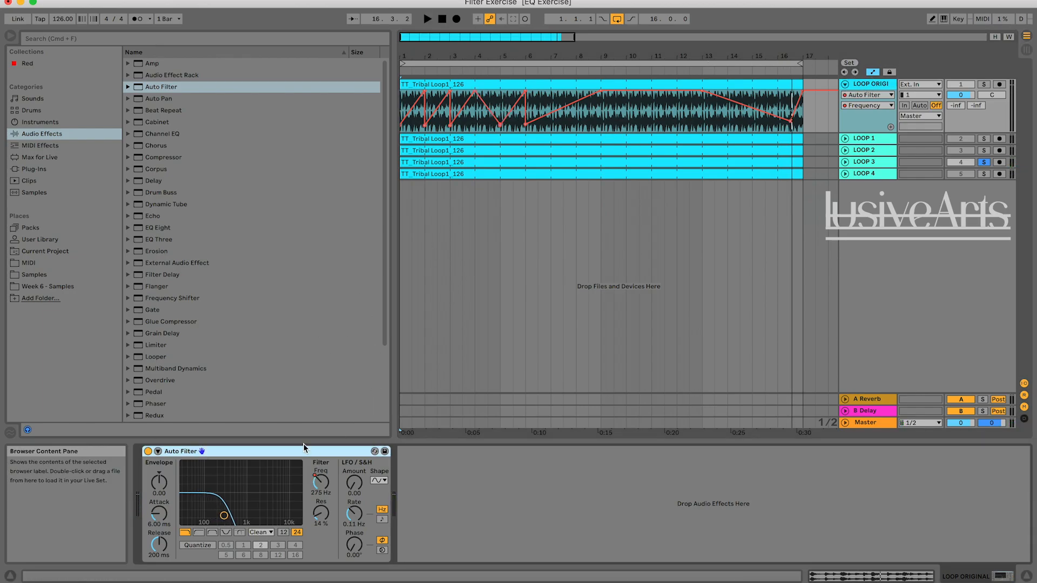
Delete the frequency automation of LOOP ORIGINAL's Auto Filter and set the filter frequency to 12.5 kHz.
right_click(323, 487)
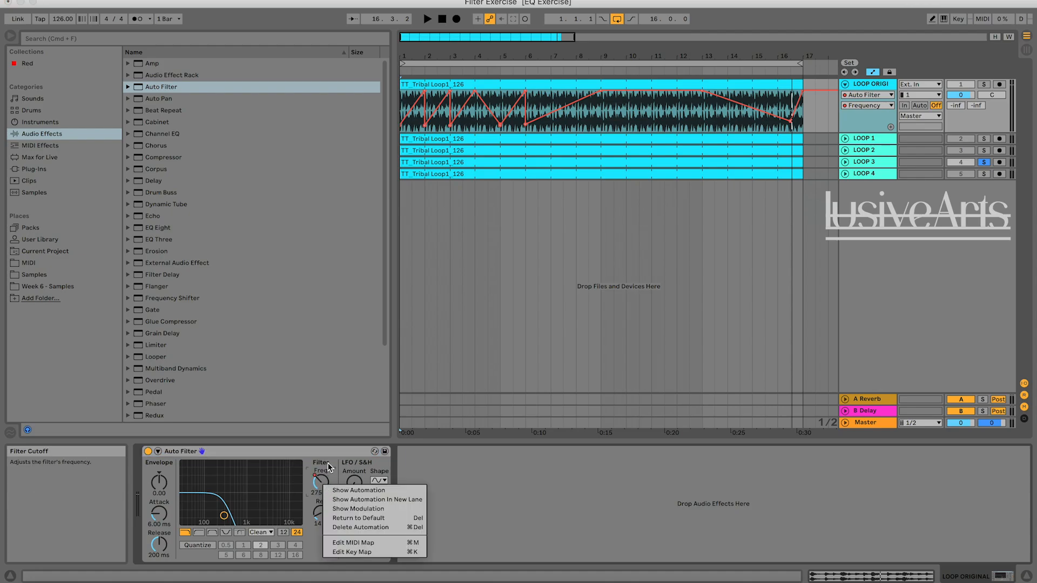
left_click(328, 464)
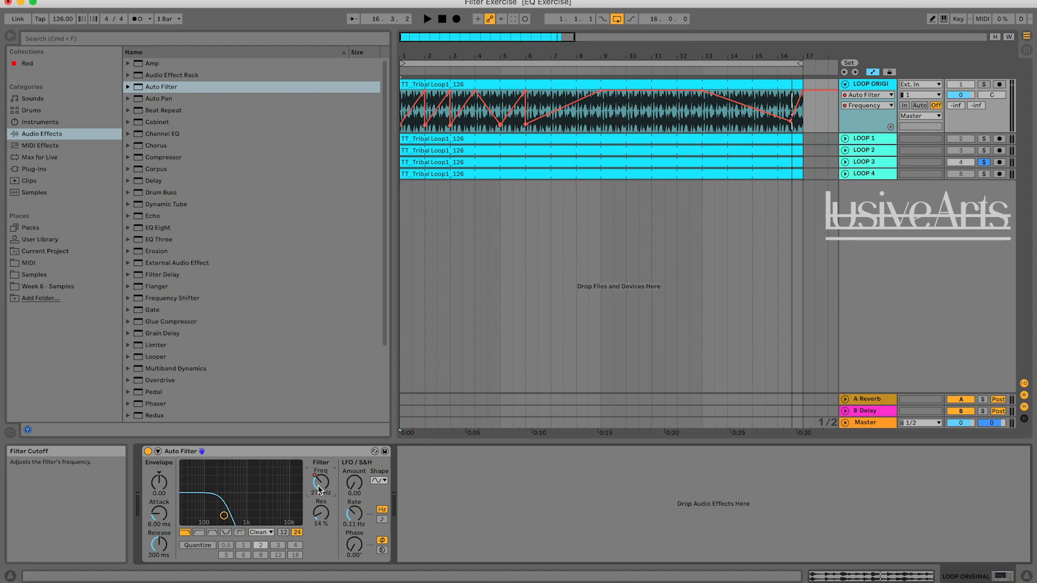
right_click(317, 481)
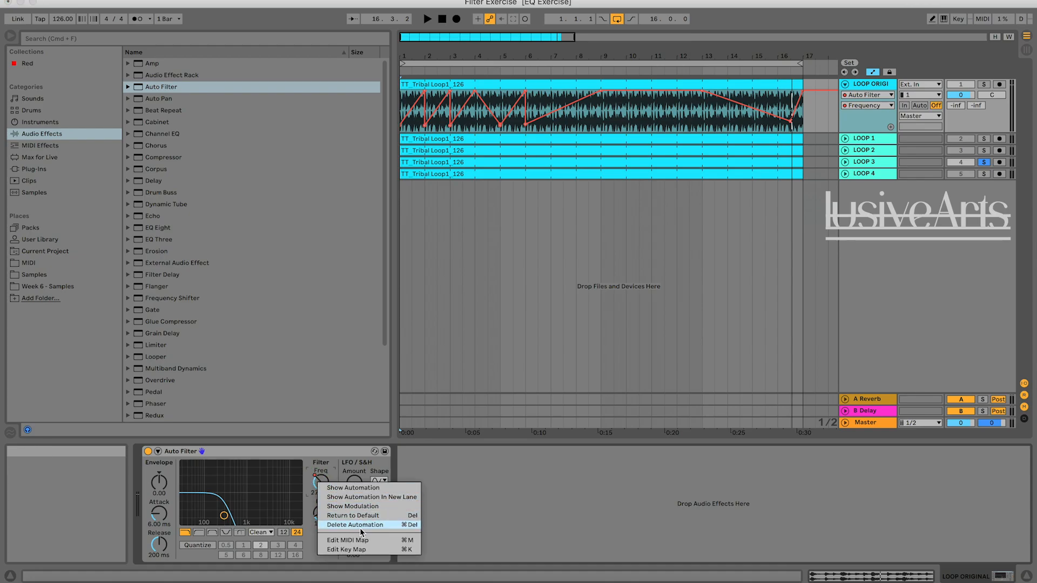
left_click(329, 487)
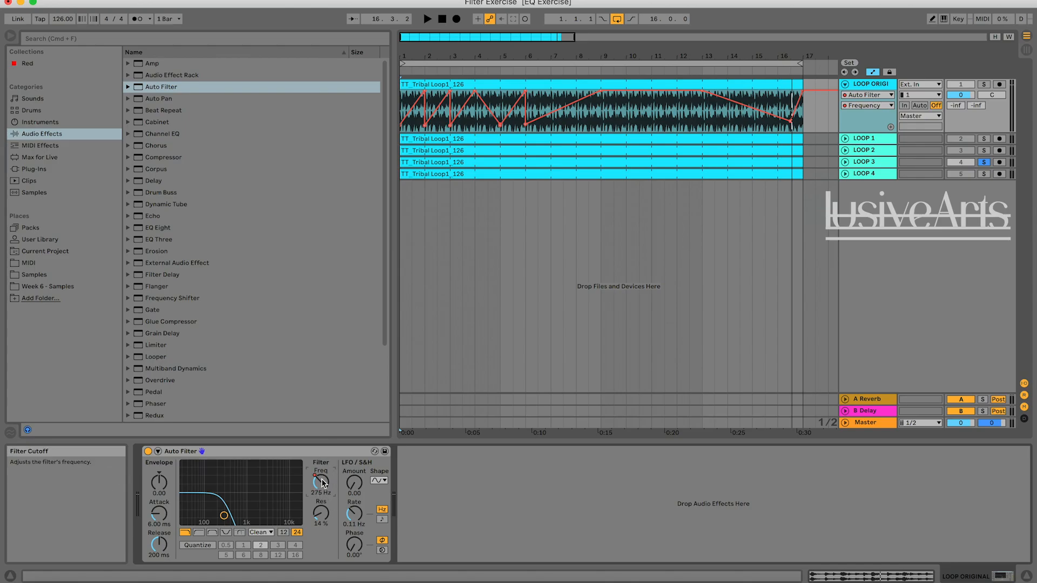
left_click_drag(322, 483, 322, 432)
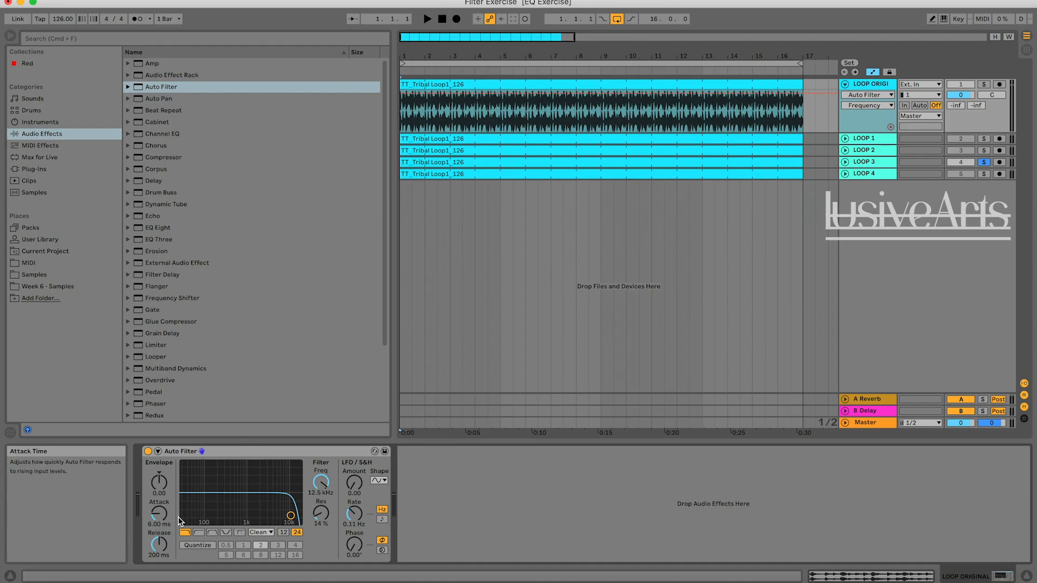
Switch LOOP ORIGINAL's Auto Filter to high-pass, solo the track for playback and lower the frequency to 8.57 kHz.
left_click(200, 534)
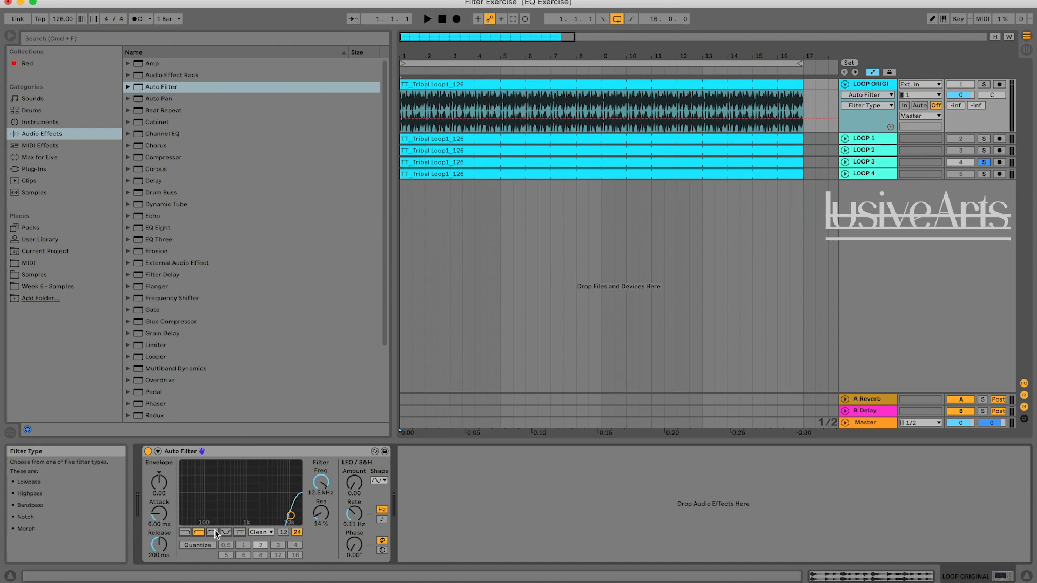
key("space")
left_click(983, 84)
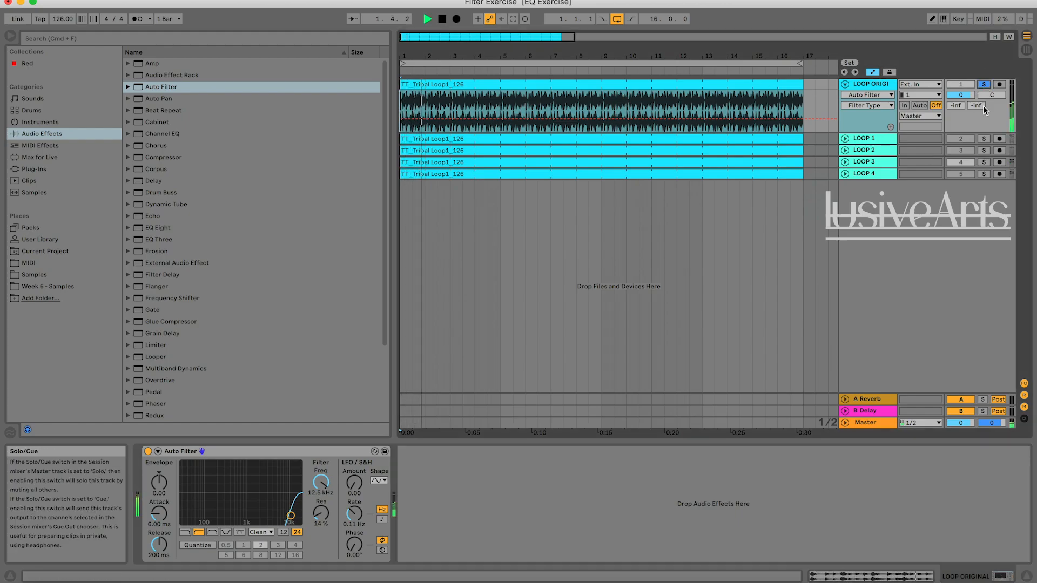
key("space")
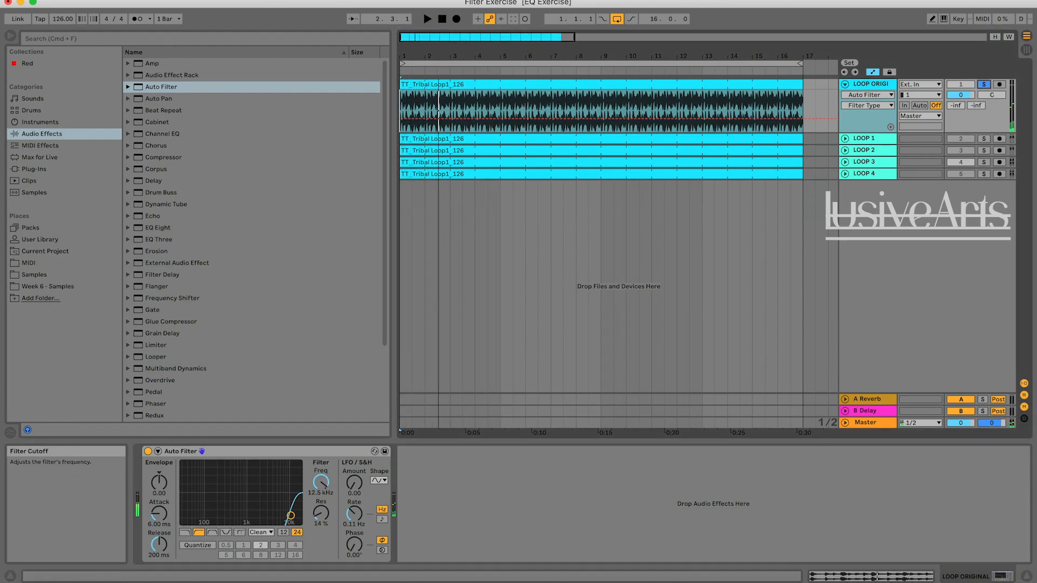
left_click_drag(321, 482, 321, 489)
key("space")
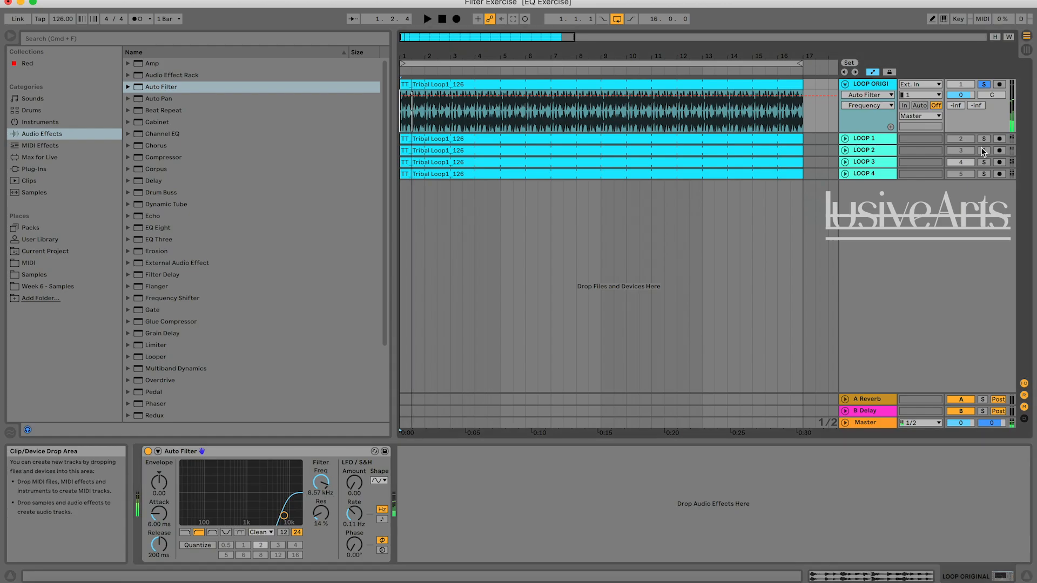
Play LOOP 3 soloed for comparison and add a breakpoint at bar 5 on LOOP ORIGINAL's frequency envelope at 8.57 kHz.
left_click(984, 162)
key("space")
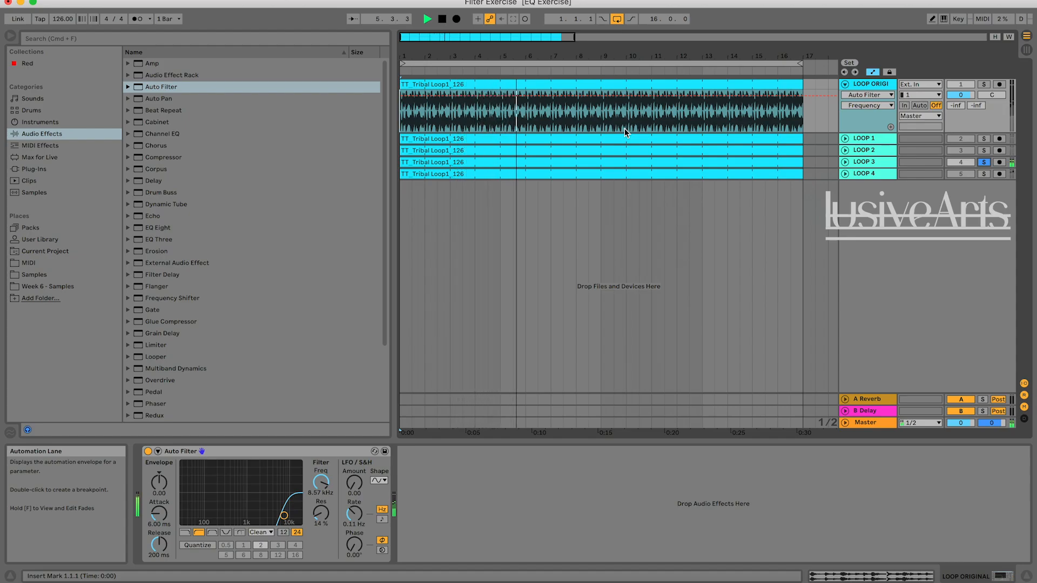
left_click(501, 98)
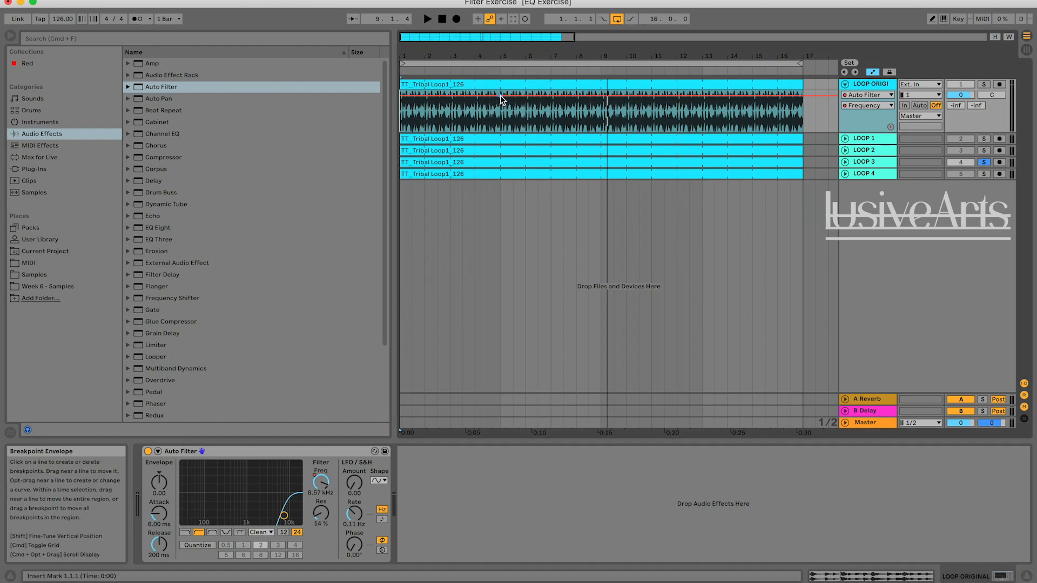
Compare LOOP 3 with LOOP ORIGINAL from bar 8, and make LOOP ORIGINAL's frequency envelope fall to 26.0 Hz at bar 9.
left_click(579, 111)
key("space")
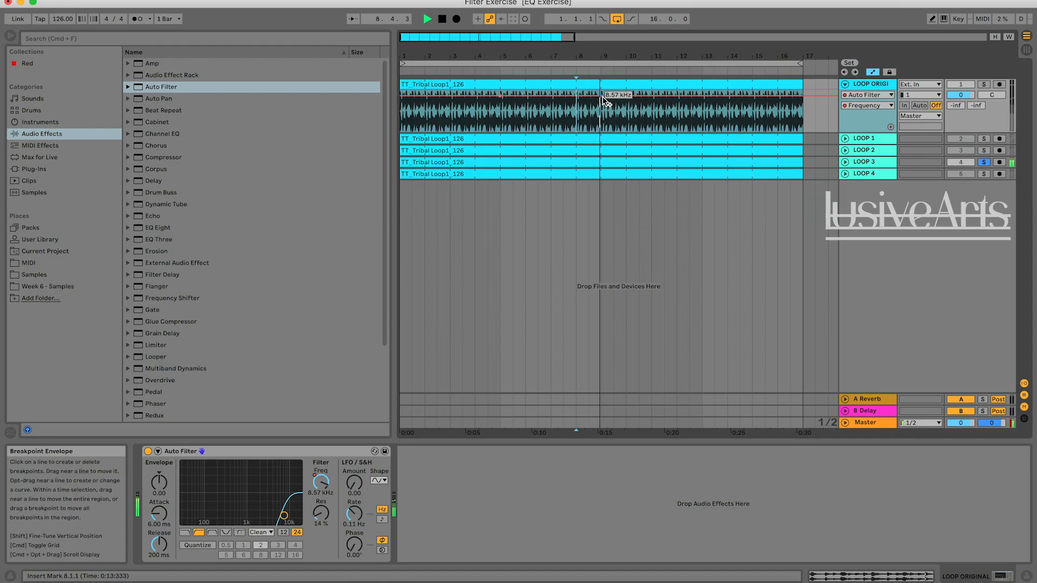
left_click(984, 86)
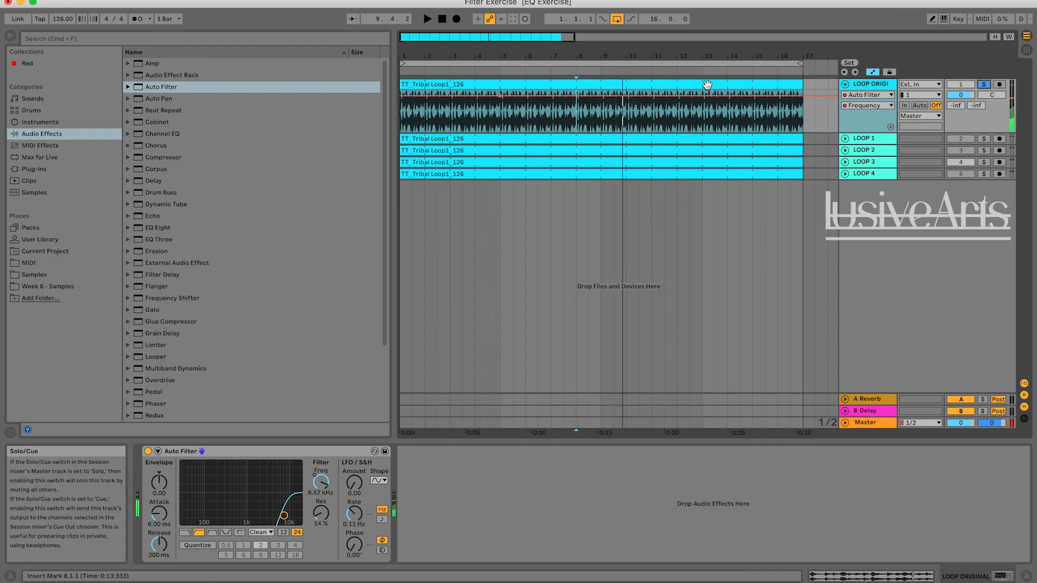
key("space")
left_click_drag(601, 98, 601, 131)
key("space")
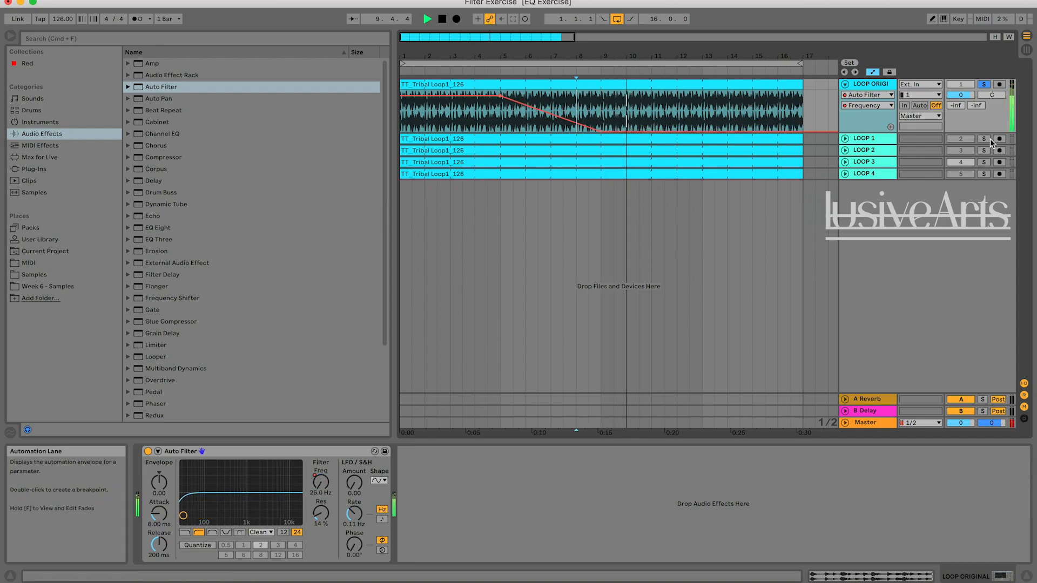
Listen to LOOP 3's ending and make LOOP ORIGINAL's frequency envelope rise from 26.0 Hz at bar 13 to 9.95 kHz at bar 17.
left_click(985, 162)
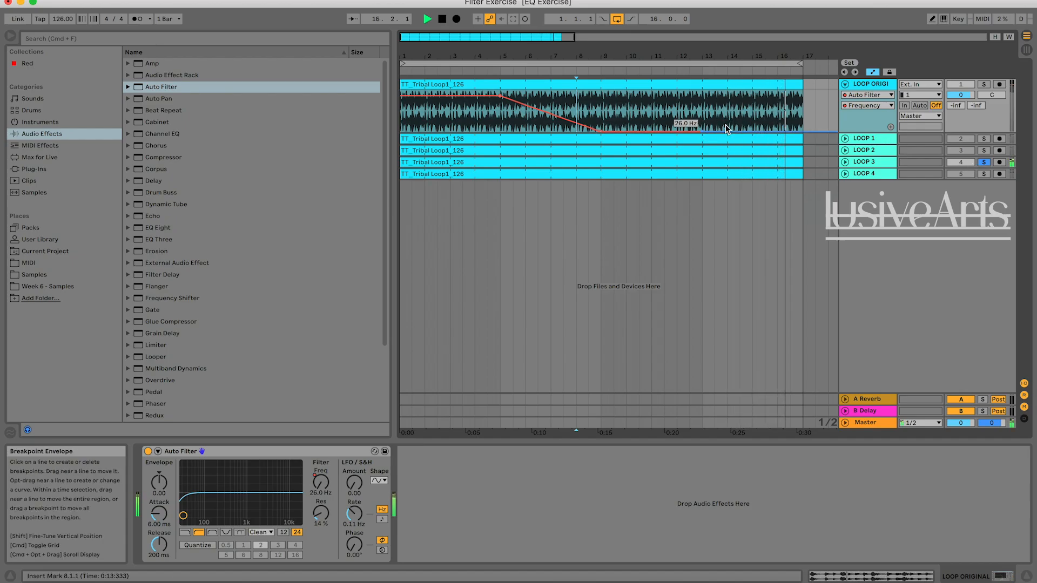
key("space")
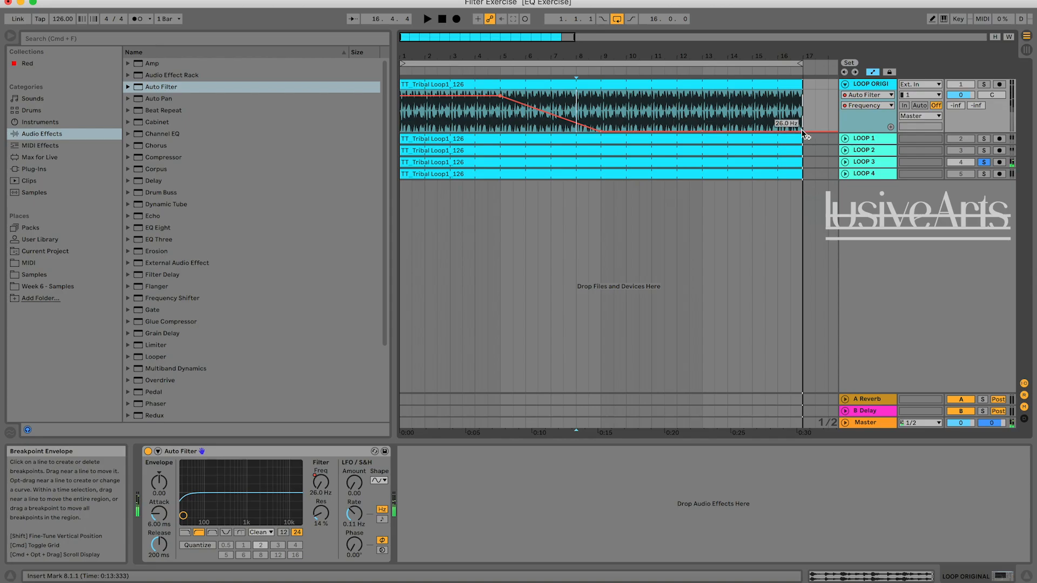
left_click_drag(803, 132, 803, 98)
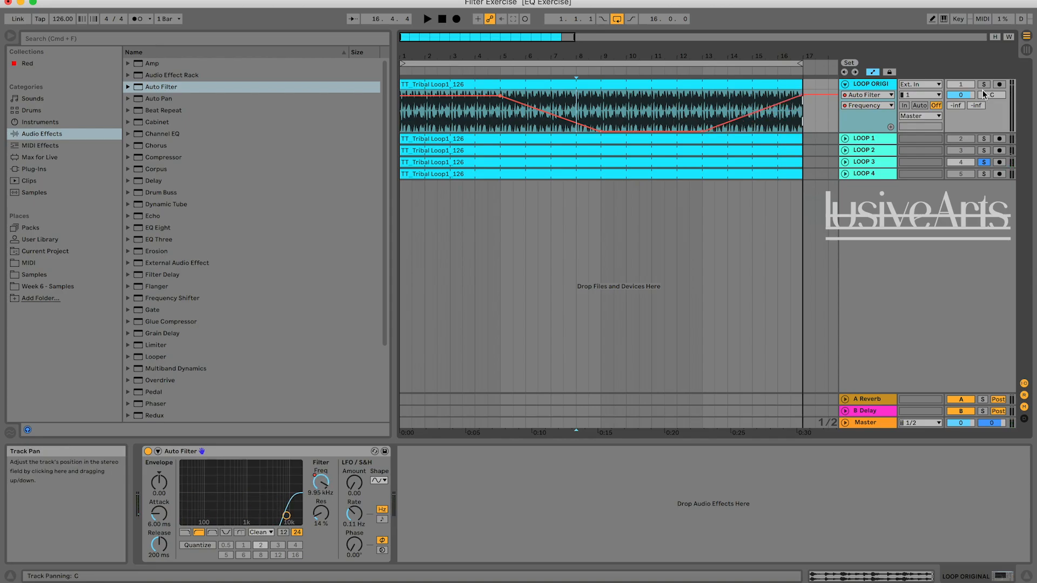
Replay the rising section from bar 13 with LOOP 3 soloed, and place the insert marker at bar 11 on LOOP ORIGINAL.
left_click(702, 102)
key("space")
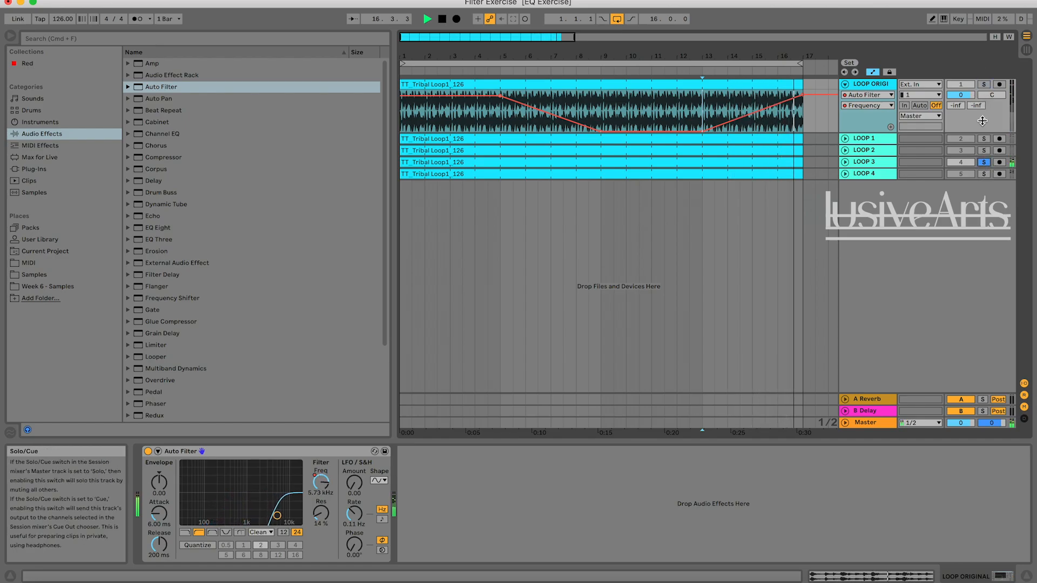
key("space")
left_click(652, 115)
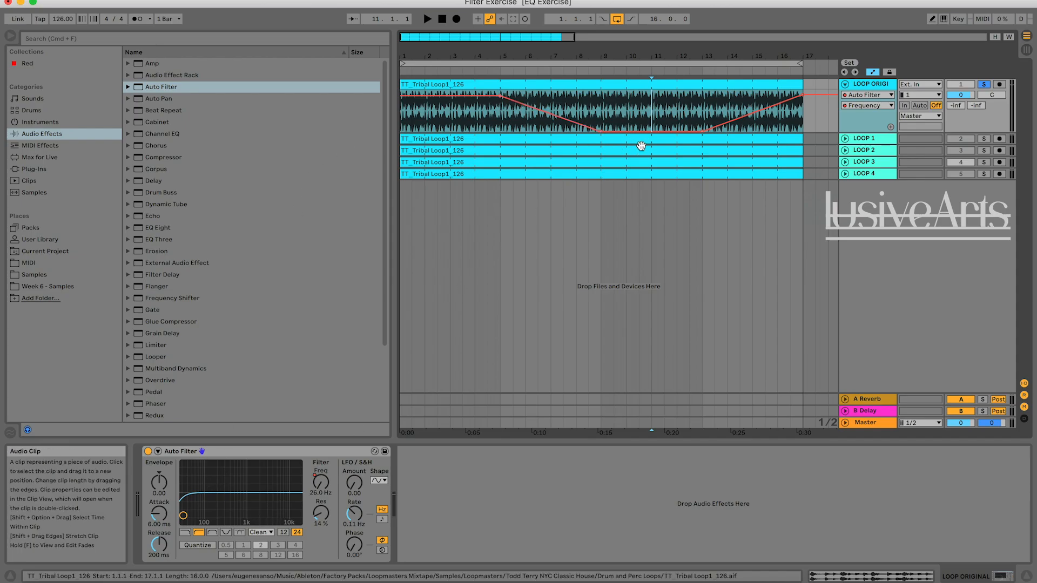
Unfold LOOP 3, show the Auto Filter inside its rack and compare its frequency automation with LOOP ORIGINAL's envelope.
left_click(846, 162)
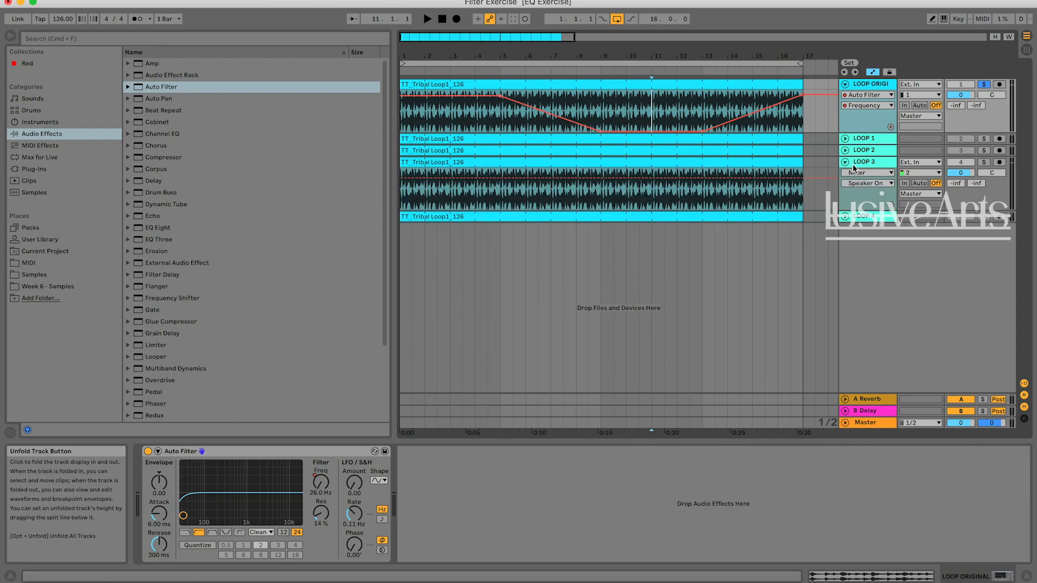
left_click(859, 163)
left_click(149, 473)
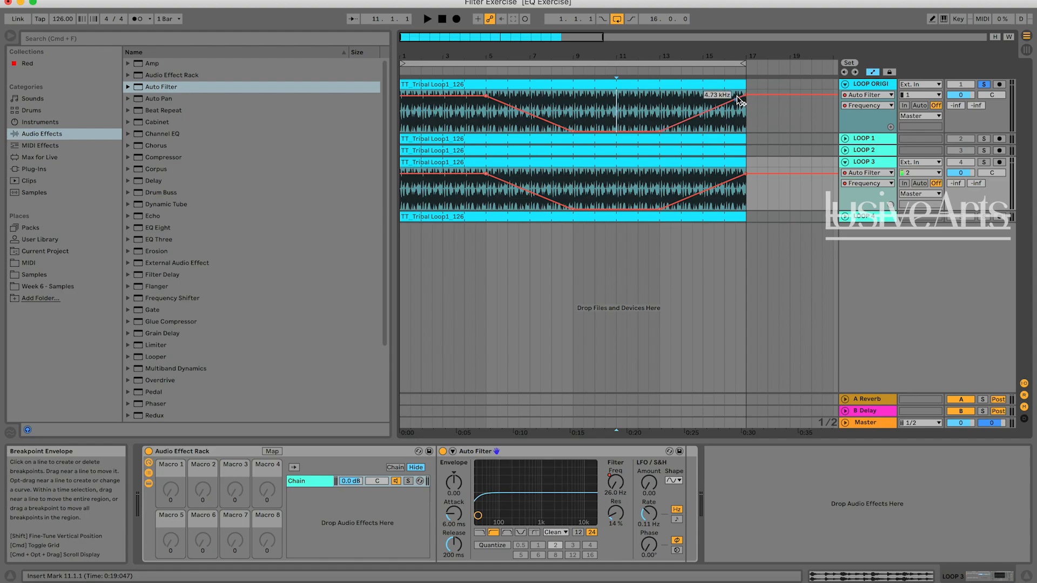
left_click(778, 189)
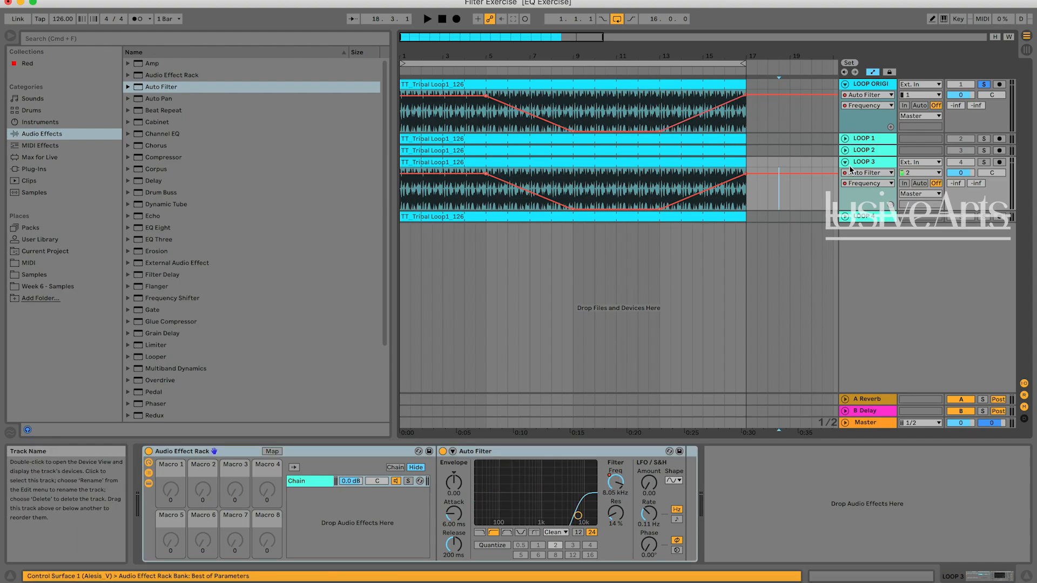
Fold LOOP 3, audition the soloed LOOP 4 from bar 1, and select LOOP ORIGINAL to show its Auto Filter.
left_click(845, 162)
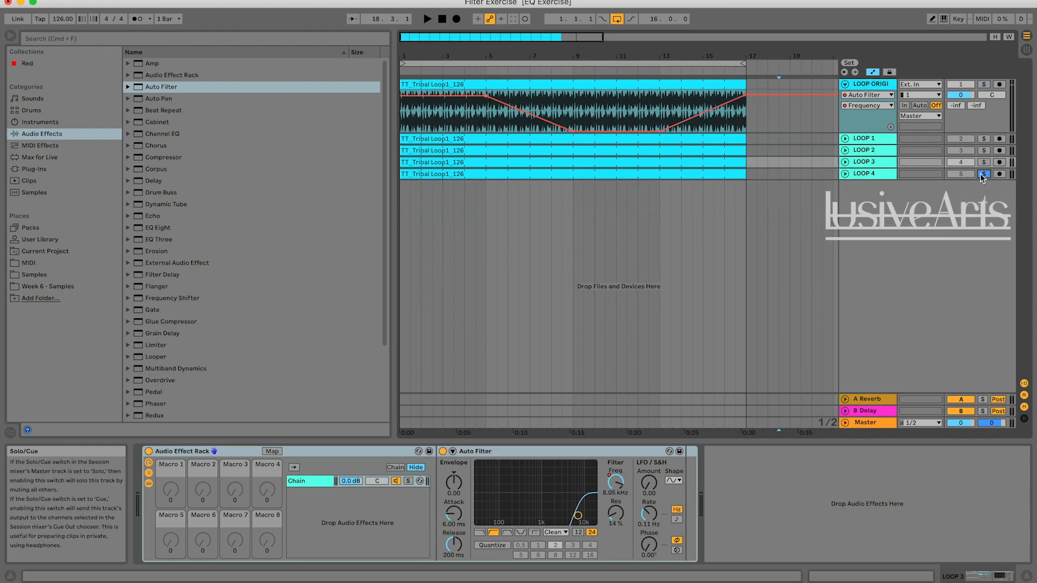
left_click(442, 19)
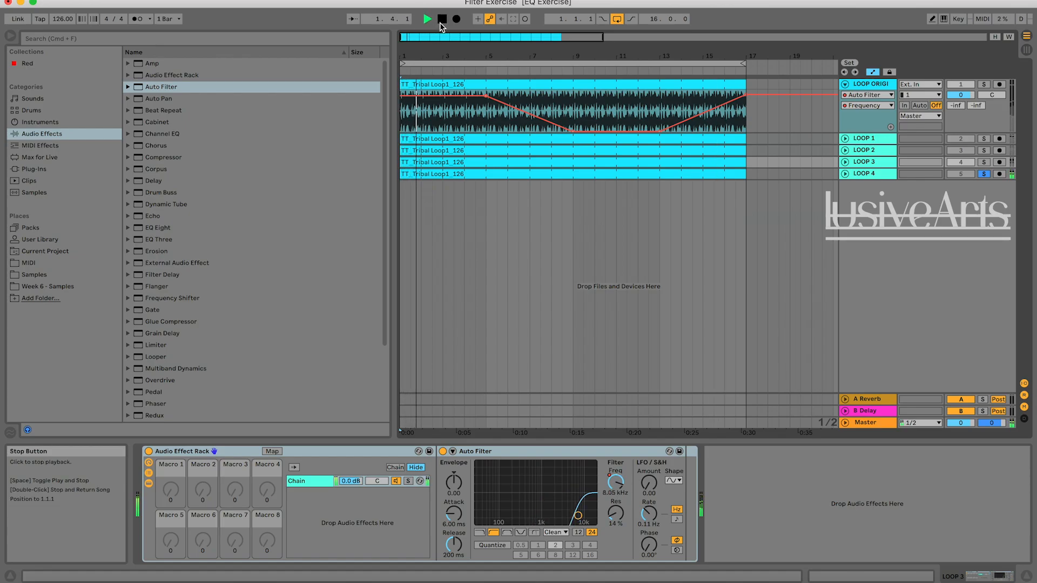
left_click(441, 24)
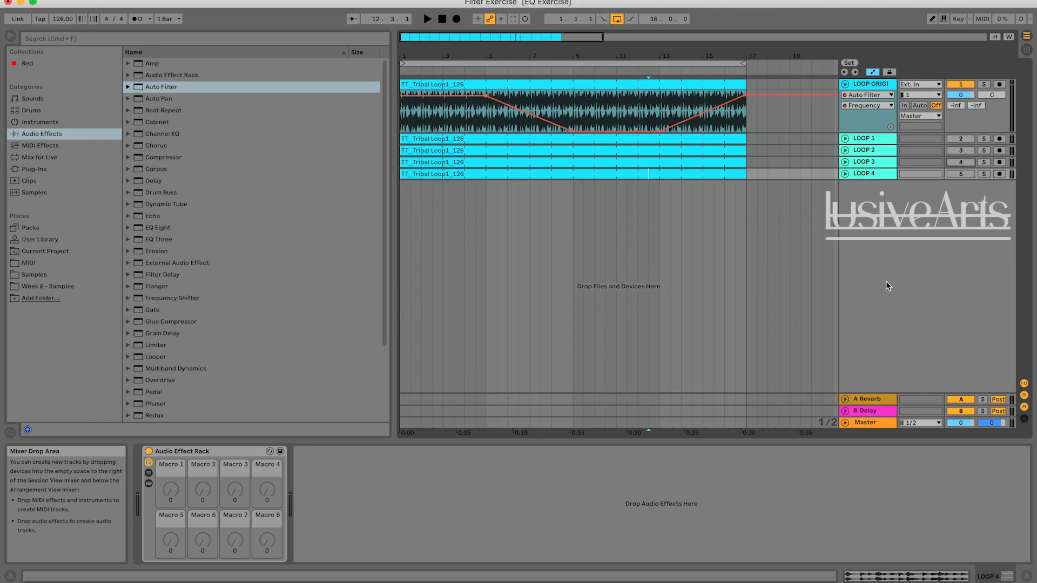
left_click(884, 112)
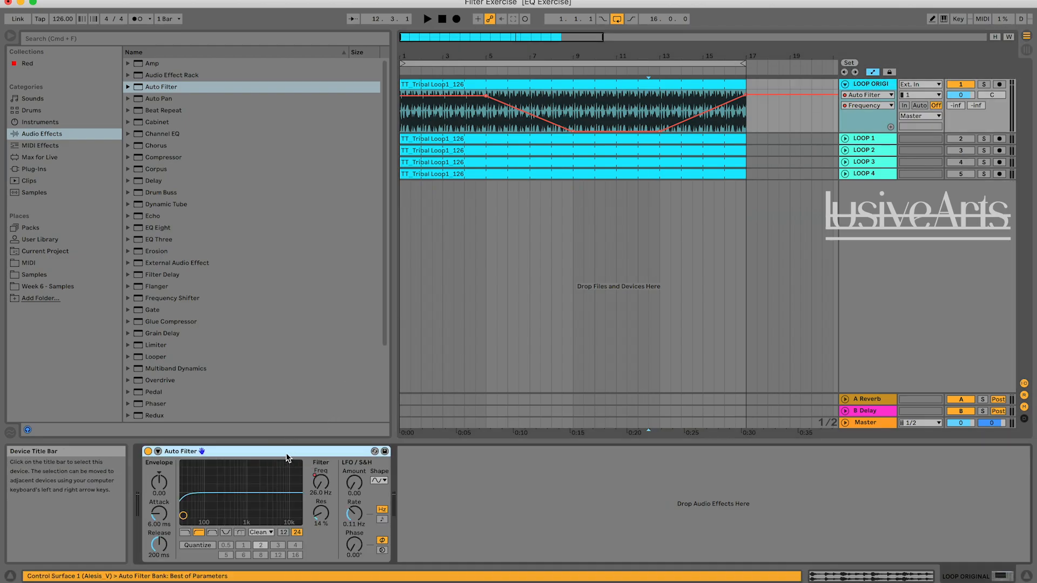
Remove the Auto Filter from LOOP ORIGINAL and select LOOP 4 to show its device rack.
key("Delete")
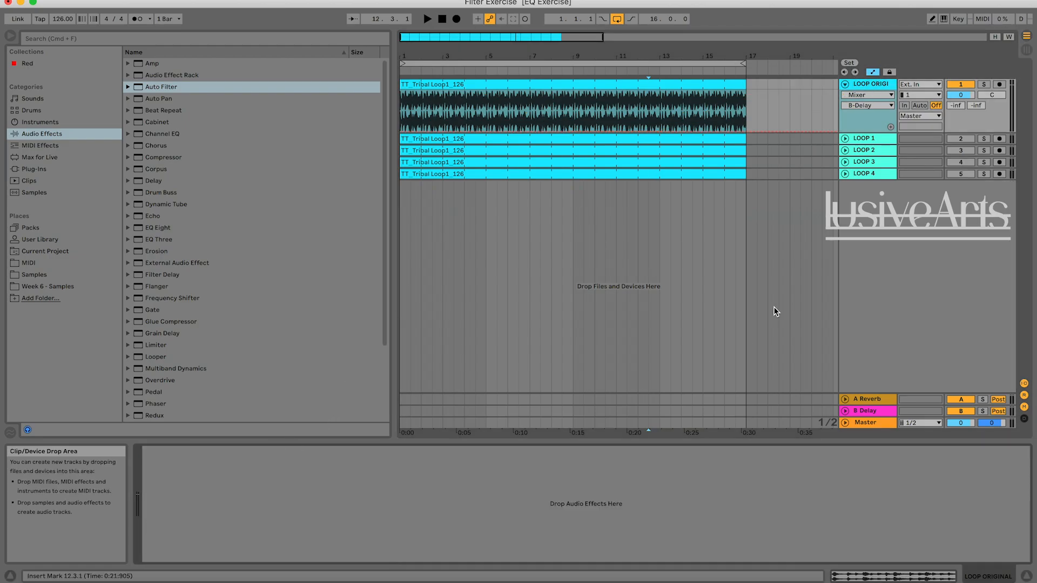
left_click(791, 255)
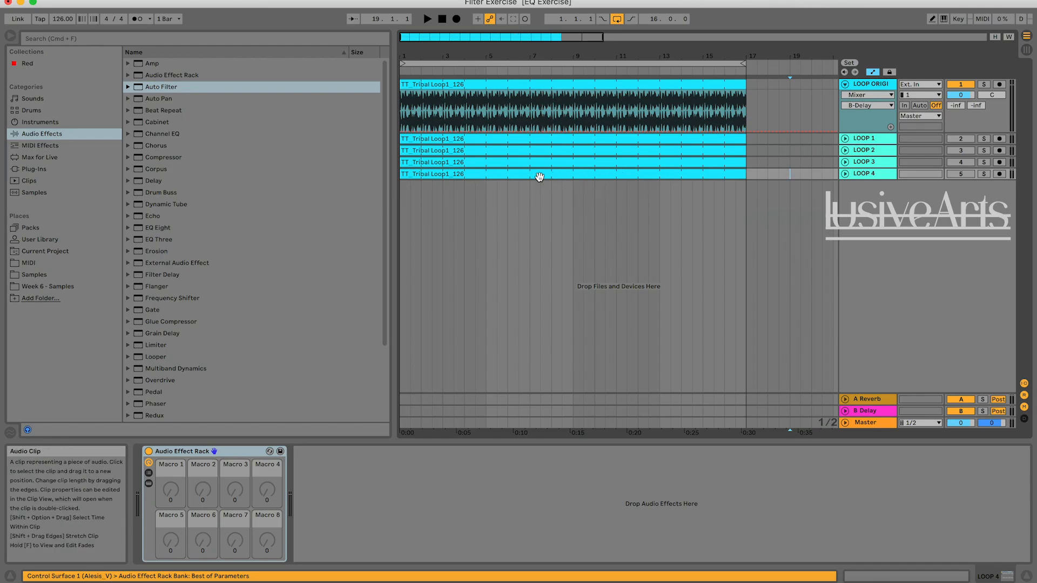
left_click(754, 225)
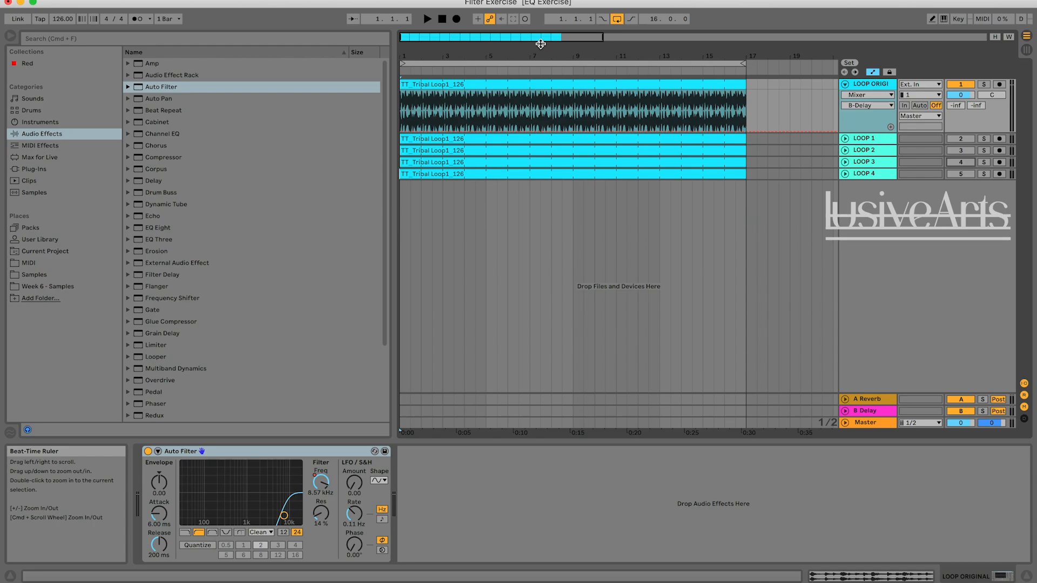
Solo LOOP 4 and audition its filter movement from bar 1, jumping playback ahead through the loop to bar 16.
left_click_drag(533, 38, 533, 35)
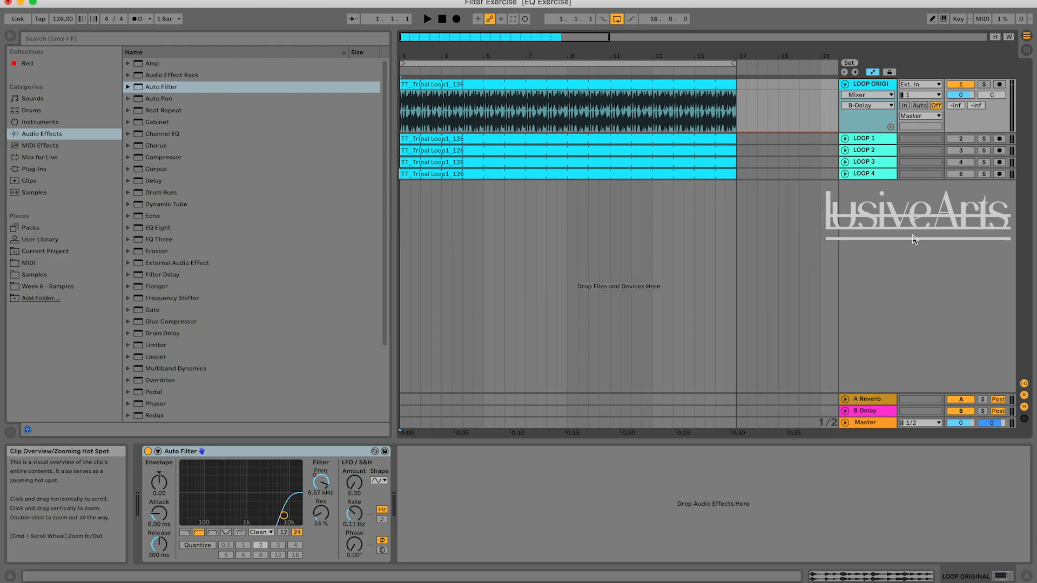
left_click(984, 173)
key("space")
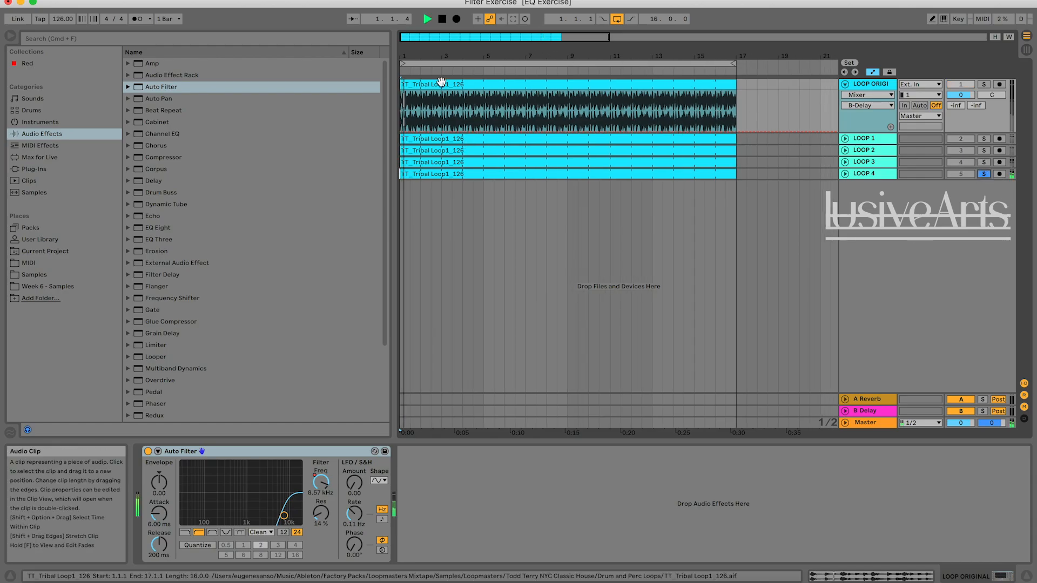
left_click(475, 70)
left_click(509, 69)
left_click(543, 69)
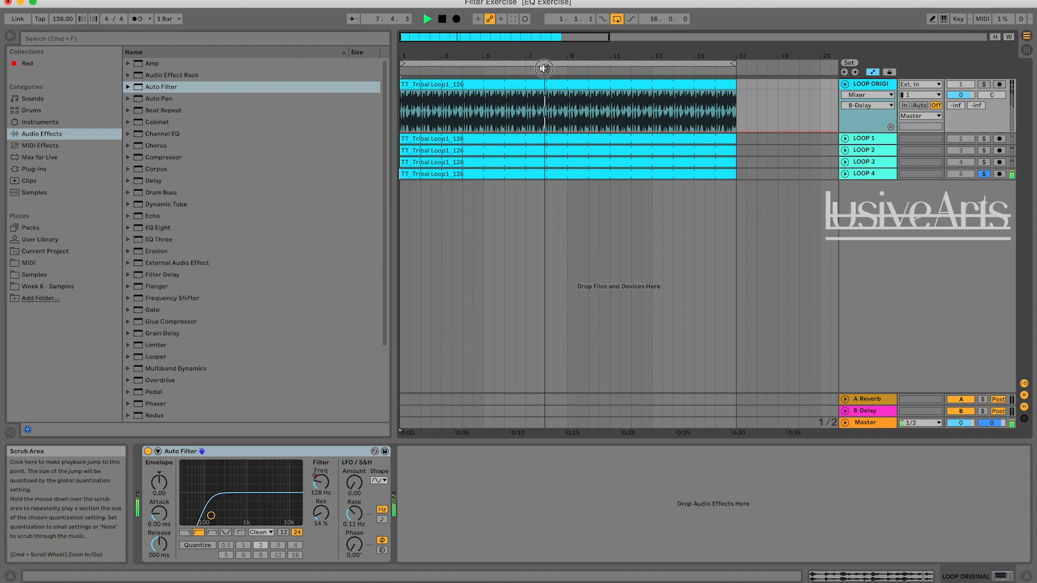
left_click(565, 70)
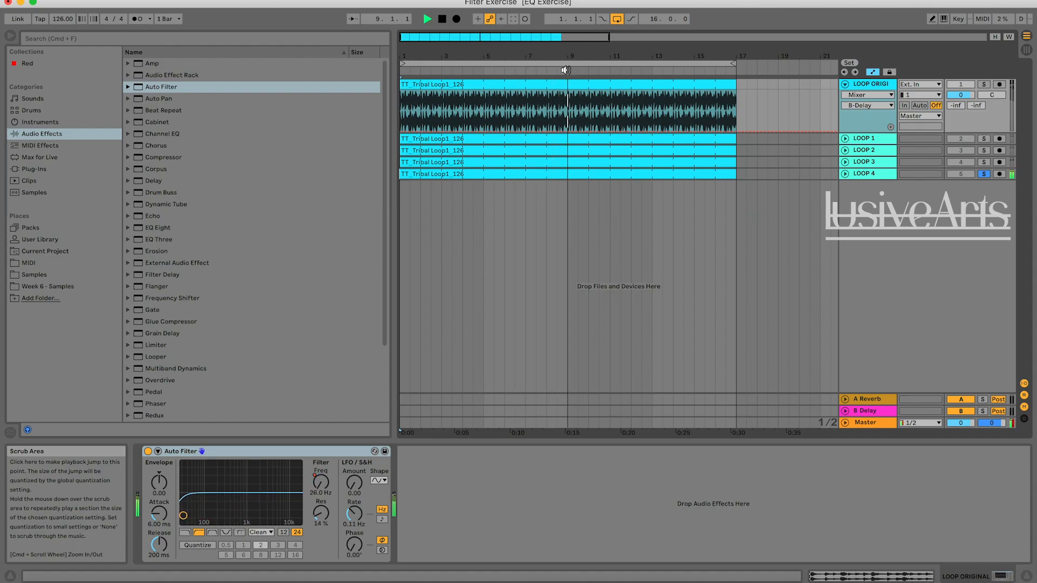
left_click(637, 70)
left_click(662, 69)
left_click(725, 71)
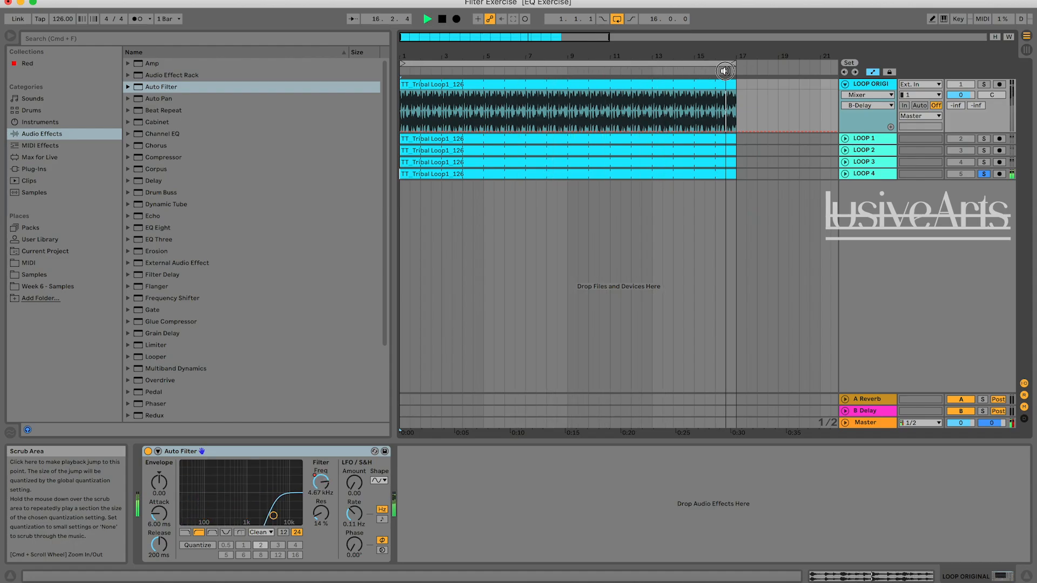
left_click(689, 71)
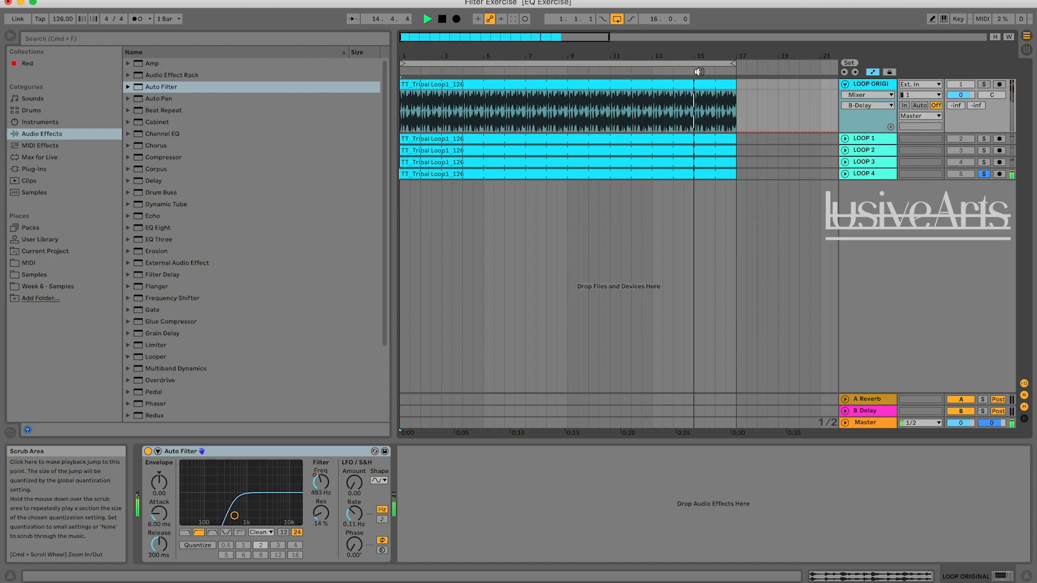
key("space")
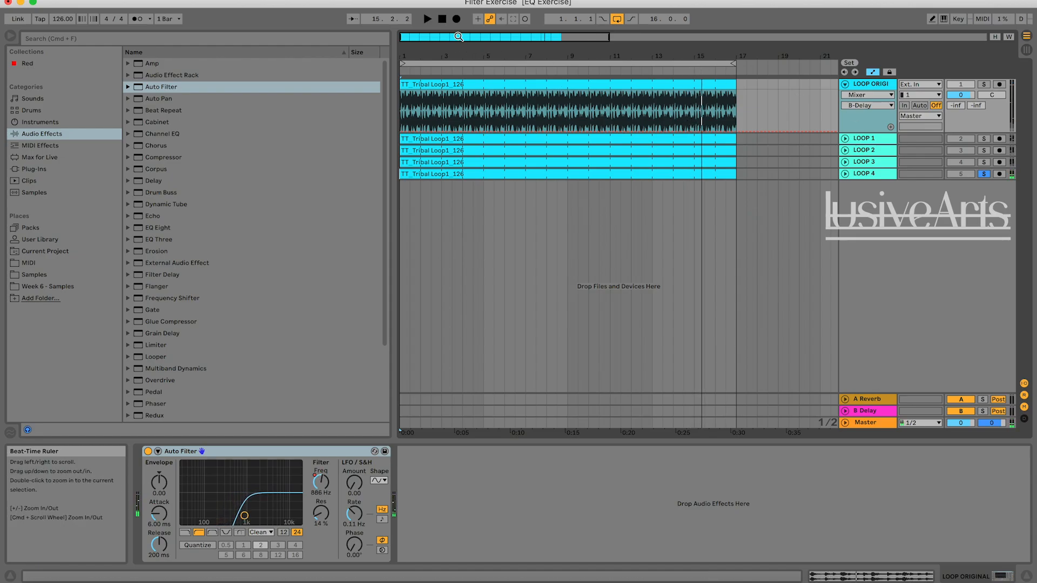
Replay the soloed LOOP 4, comparing the sound of its beginning with the section around bars 14 to 15.
key("space")
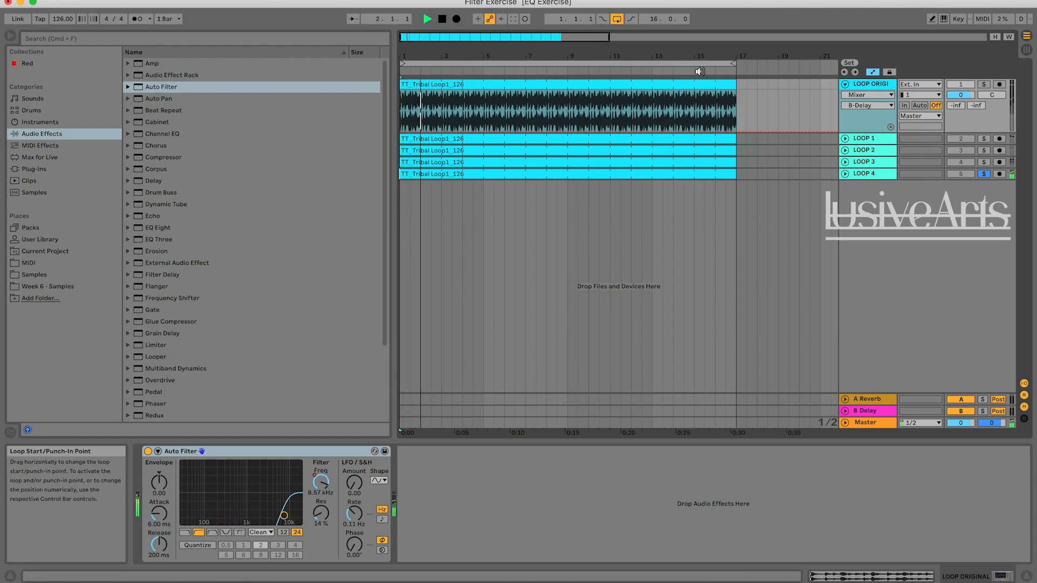
left_click(683, 71)
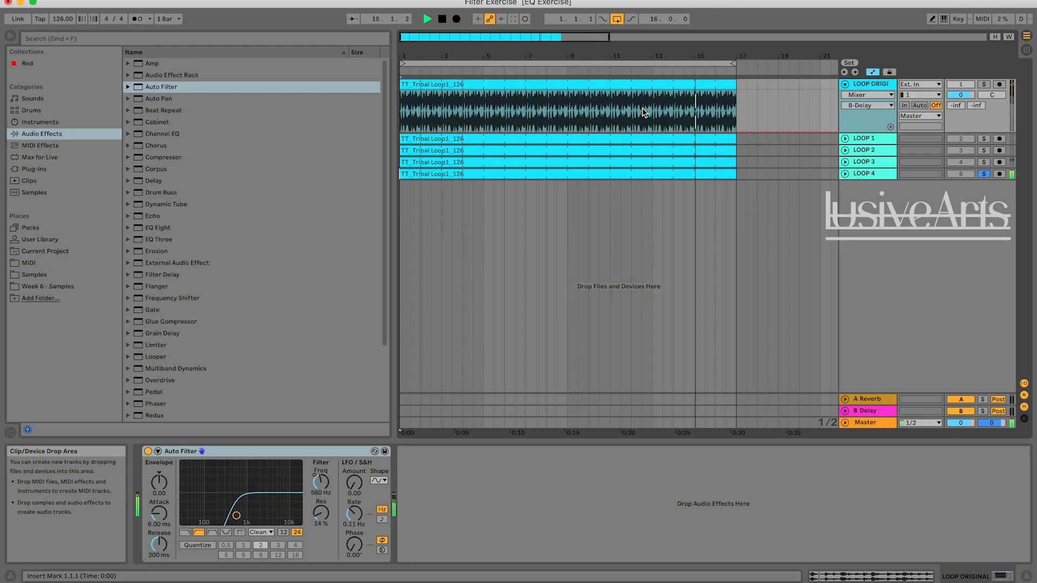
key("space")
left_click(424, 71)
key("space")
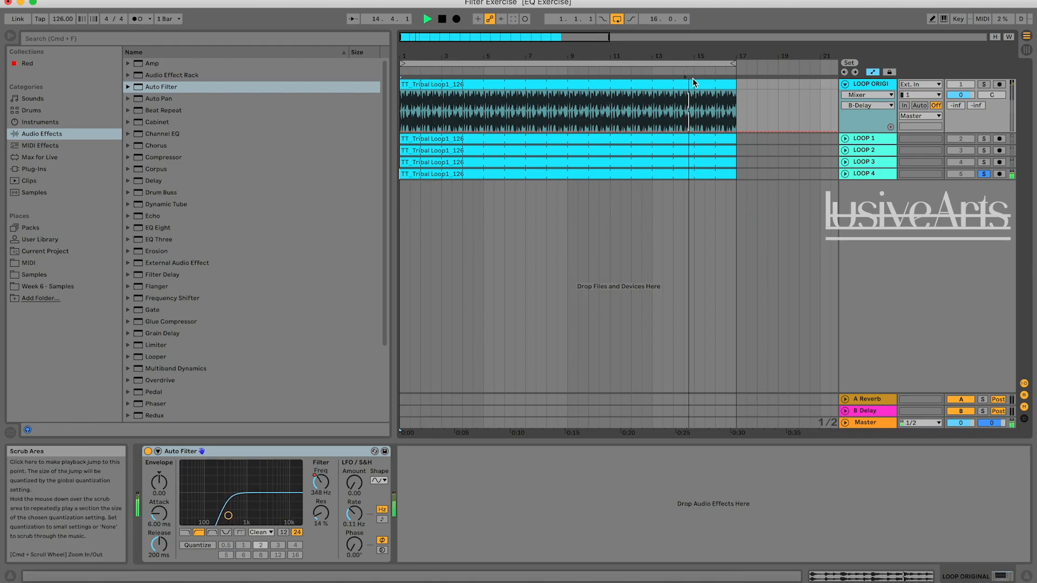
Stop playback, take LOOP 4 out of solo and delete the Auto Filter from LOOP ORIGINAL.
left_click(788, 173)
left_click(985, 174)
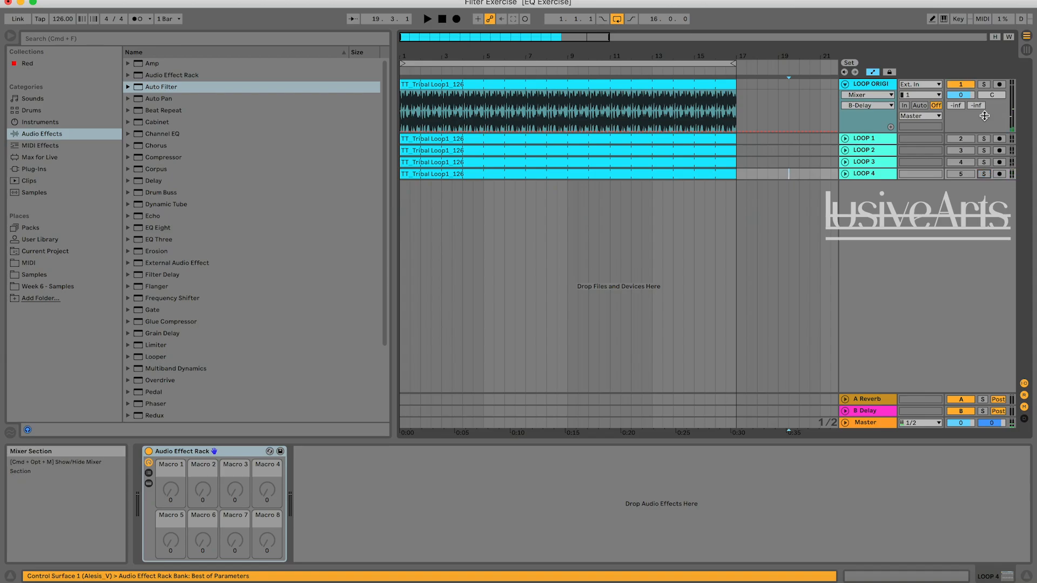
left_click(872, 83)
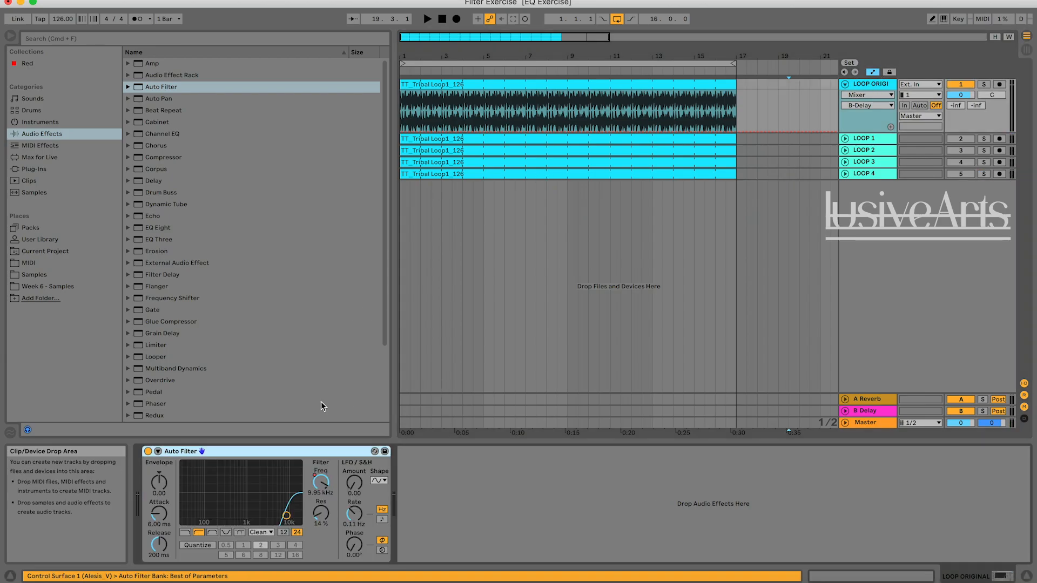
key("Delete")
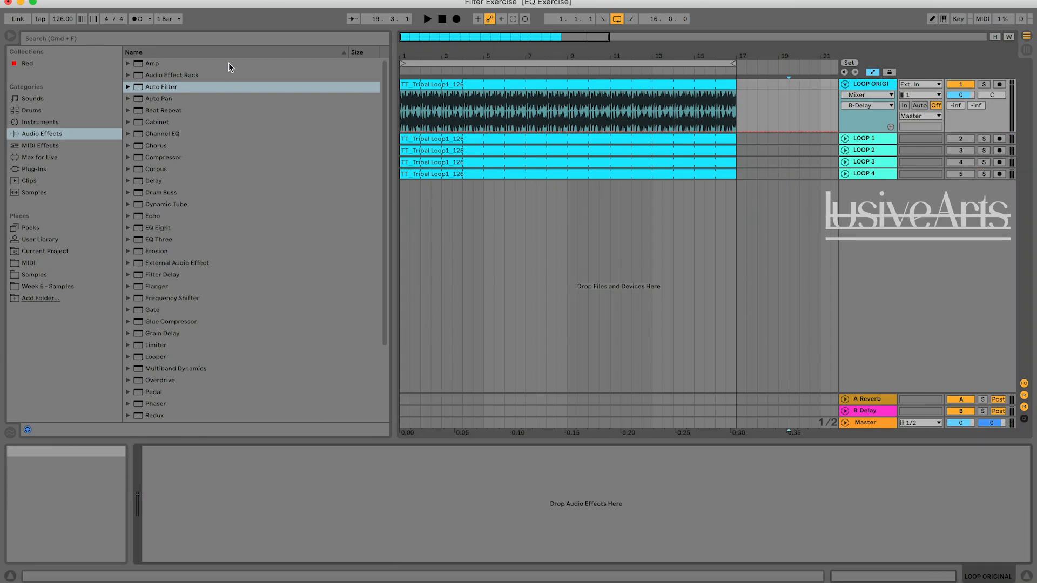
Add a new Auto Filter to LOOP ORIGINAL, audition the track from bar 1 and set the filter type to band-pass.
double_click(139, 88)
left_click(443, 23)
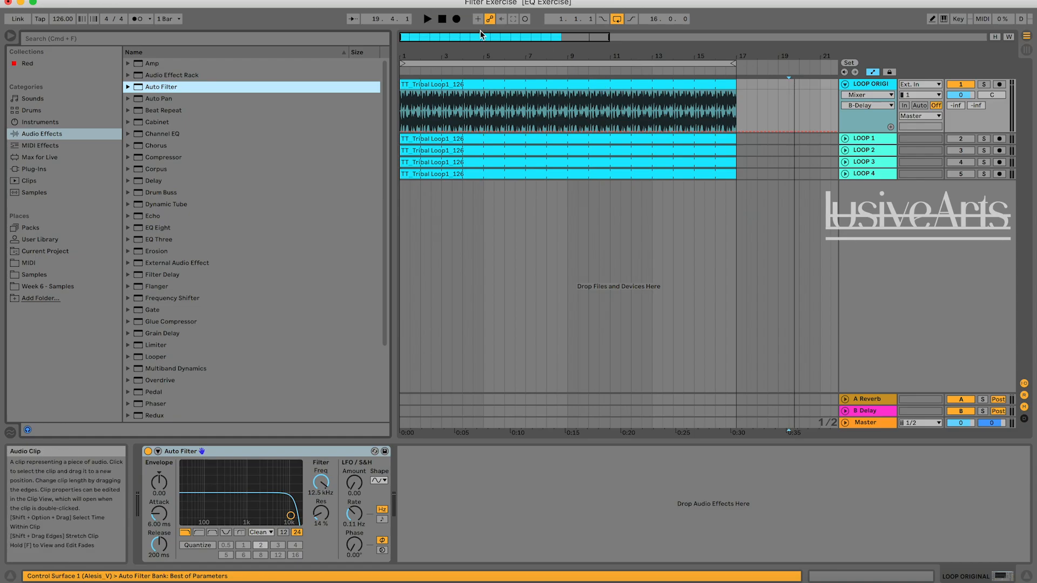
key("space")
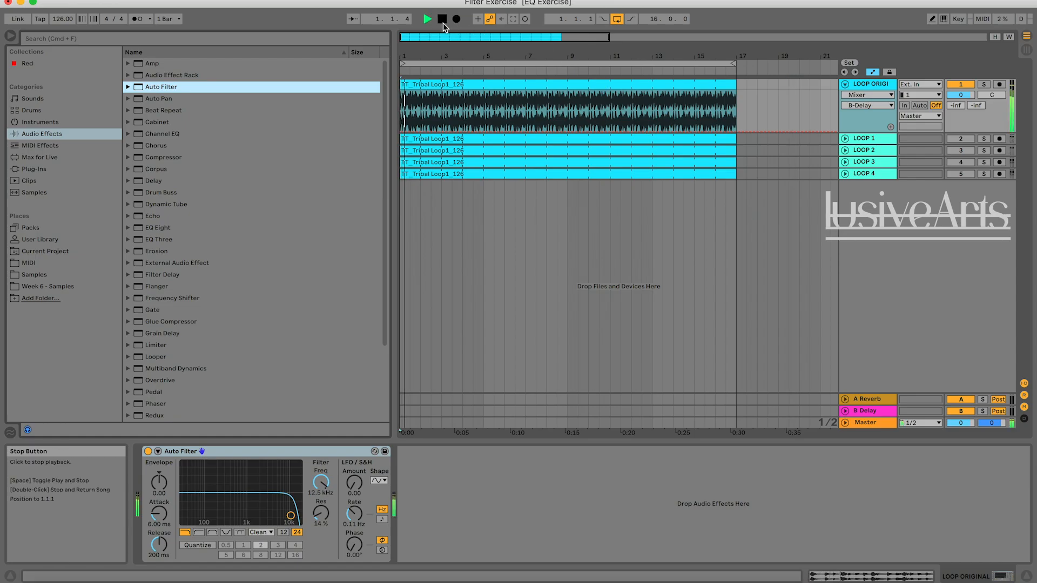
left_click(212, 534)
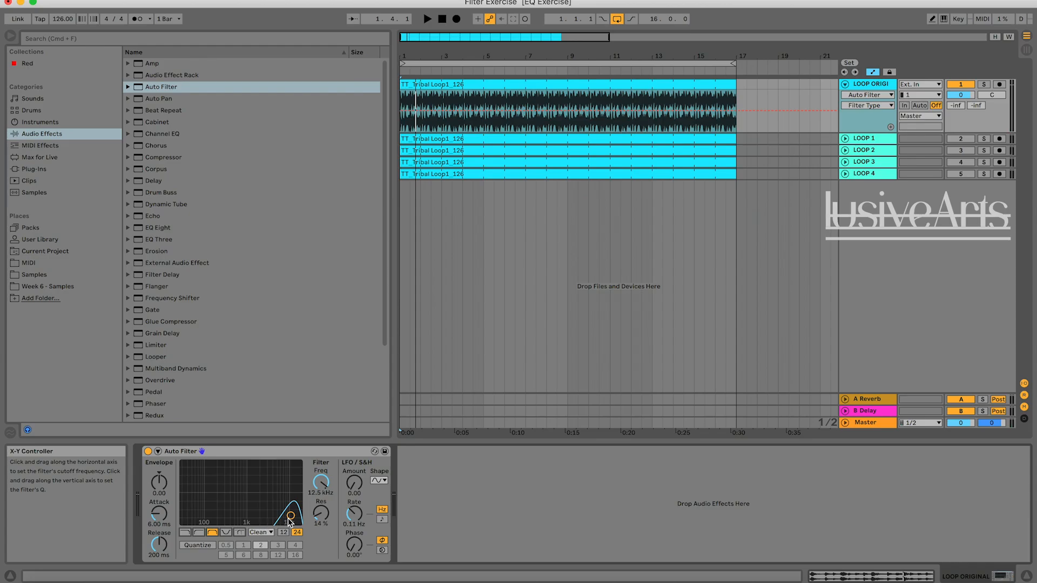
Sweep the band-pass filter during playback, raise resonance to 33%, and automate frequency from 11.3 kHz at bar 1 down to the minimum at bar 17.
key("space")
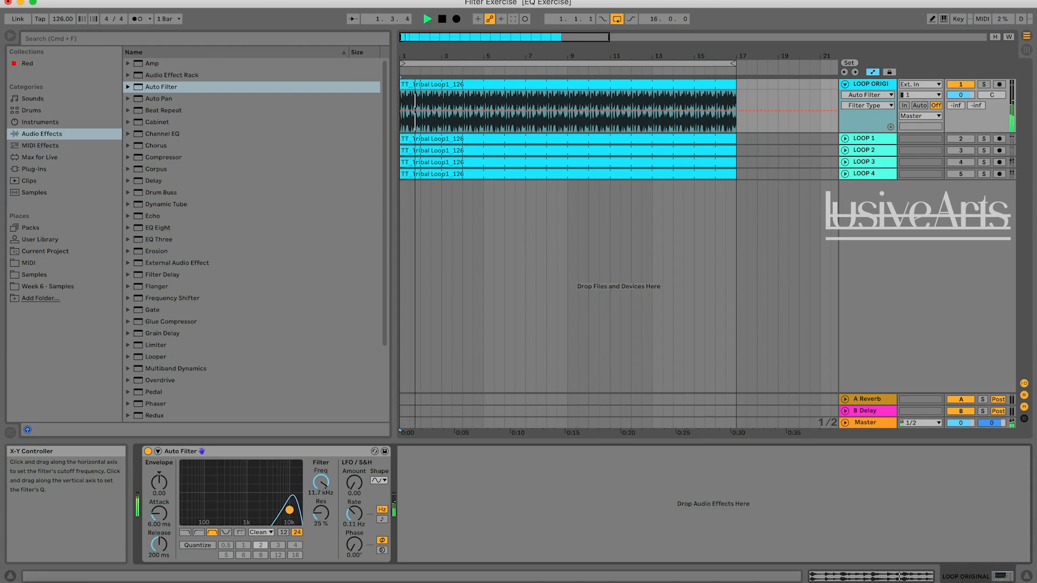
key("space")
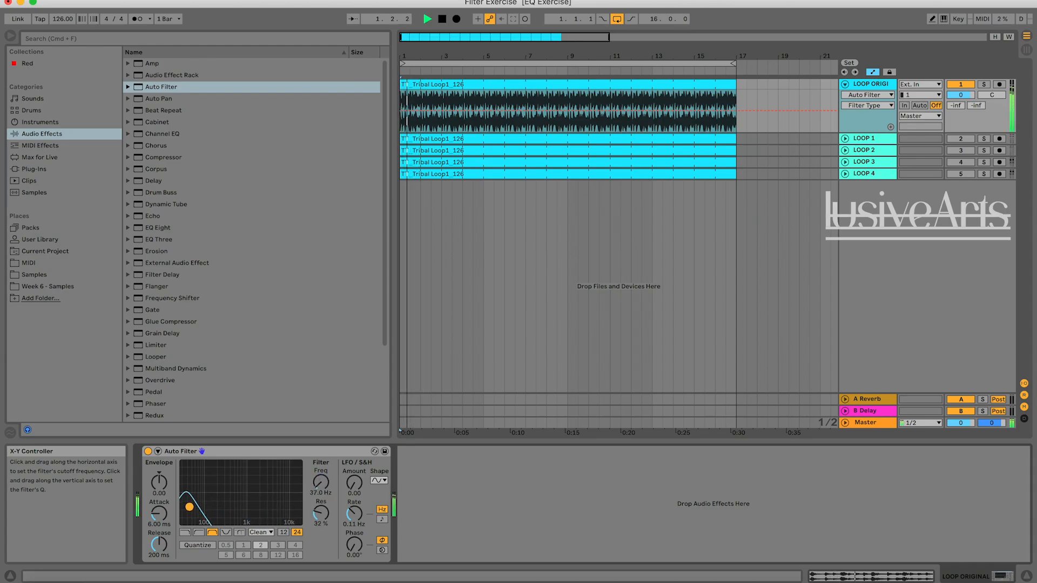
key("space")
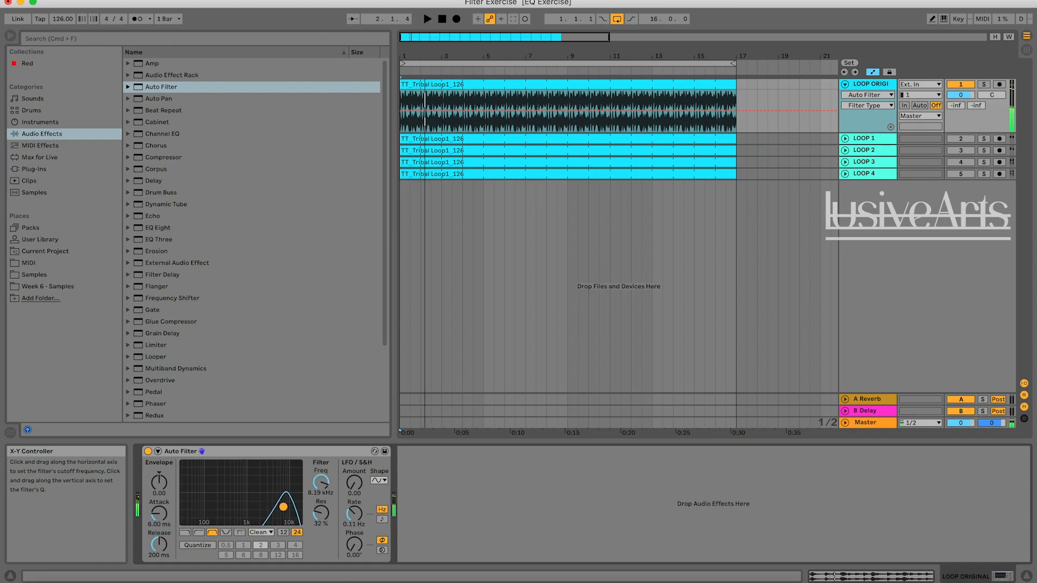
key("space")
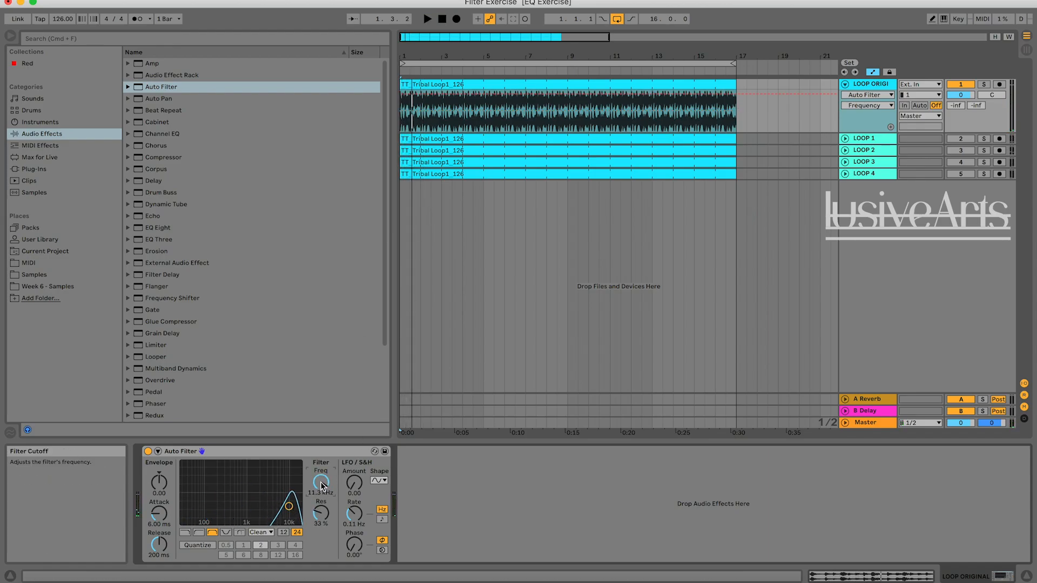
left_click(401, 94)
left_click_drag(738, 95, 735, 129)
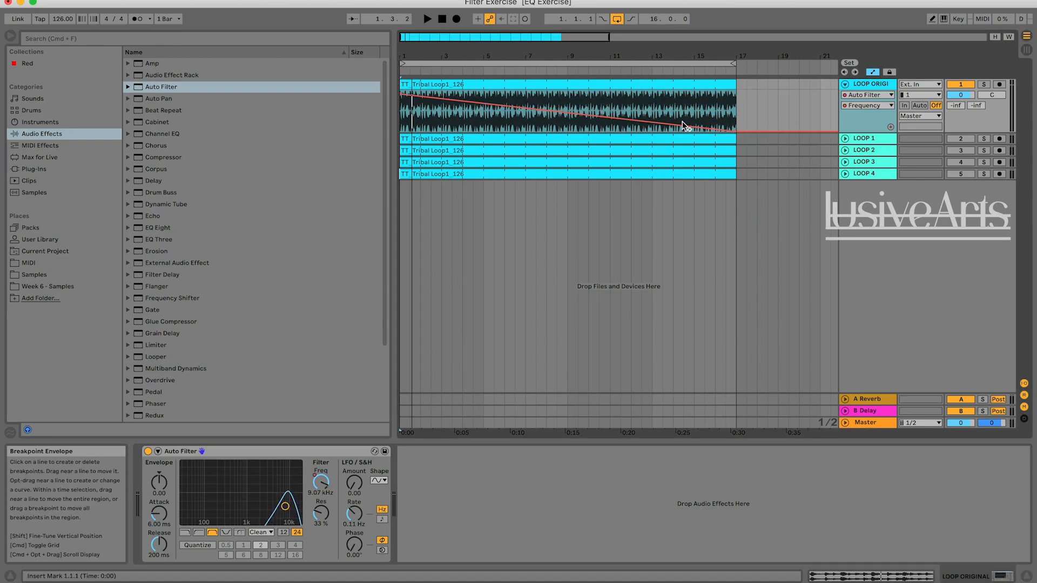
Play from bar 1 while alternating solo between LOOP 4 and LOOP ORIGINAL to compare their filter sweeps.
key("space")
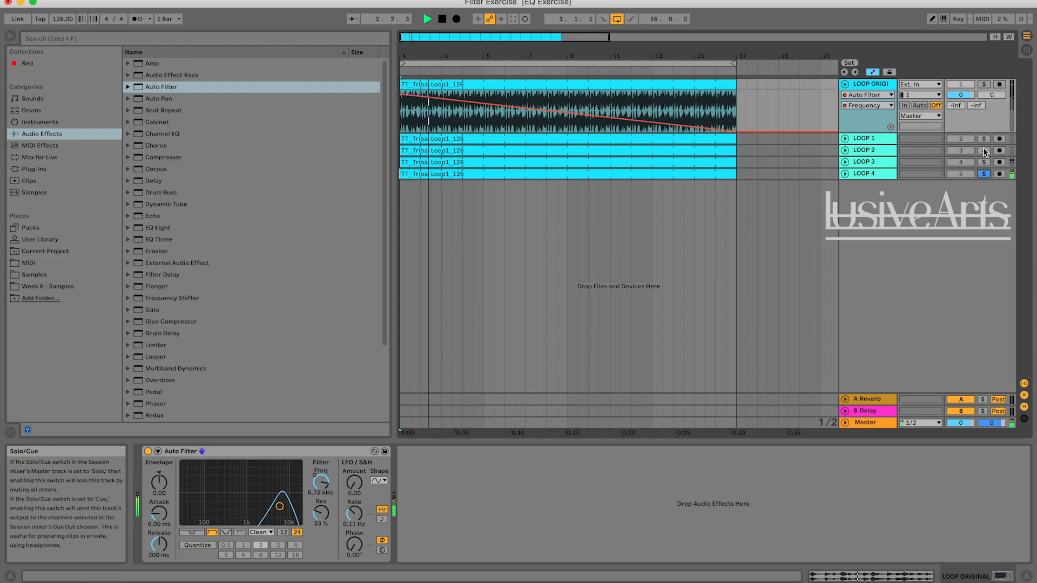
left_click(983, 85)
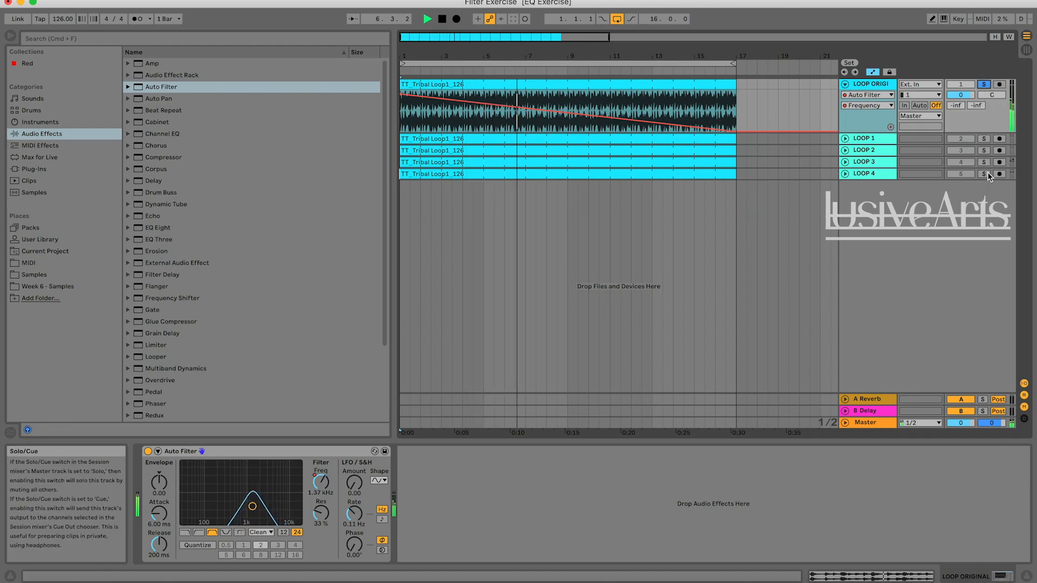
left_click(983, 86)
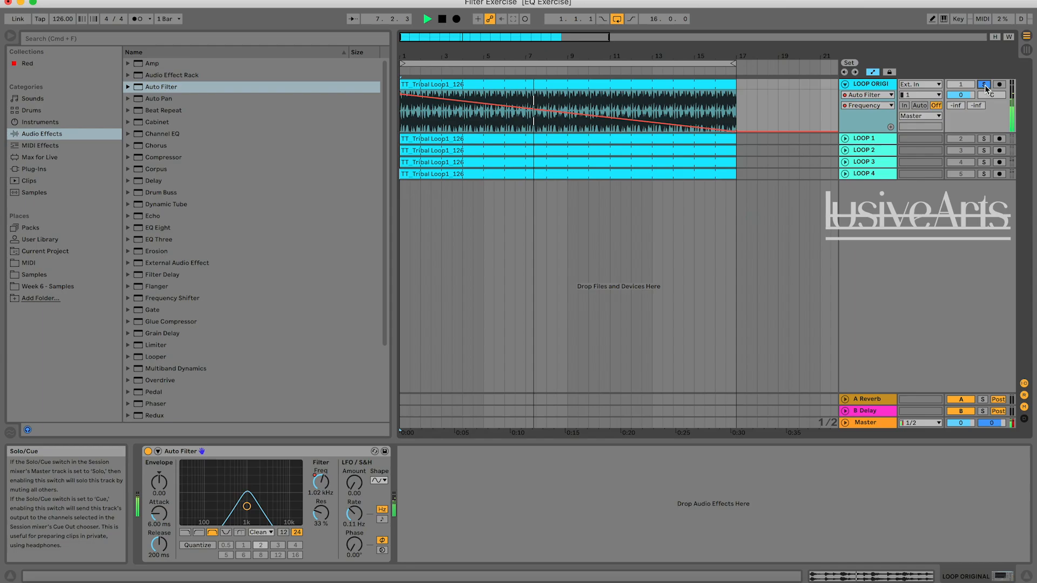
left_click(984, 173)
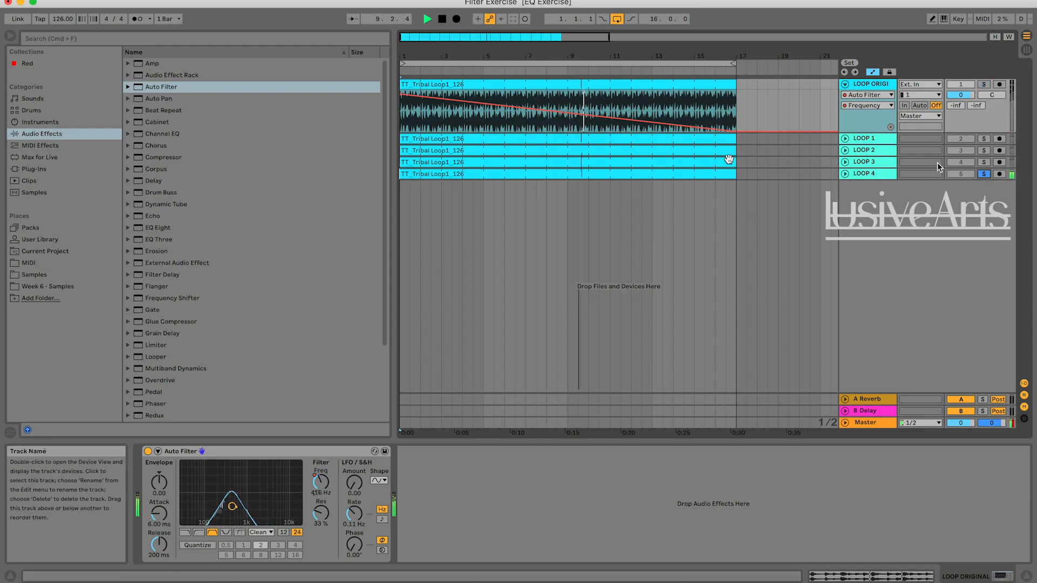
left_click(983, 85)
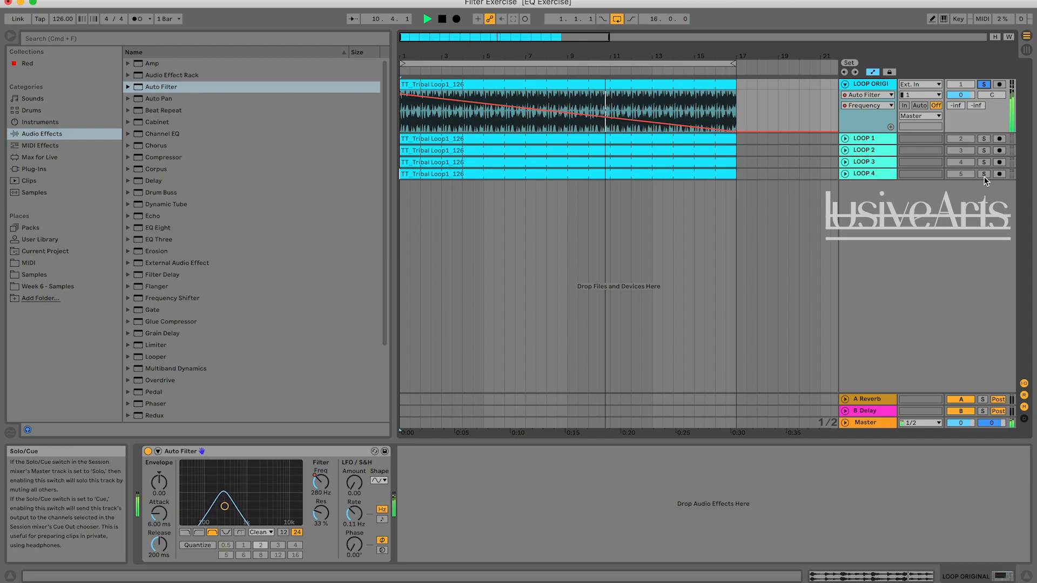
left_click(984, 174)
left_click(985, 85)
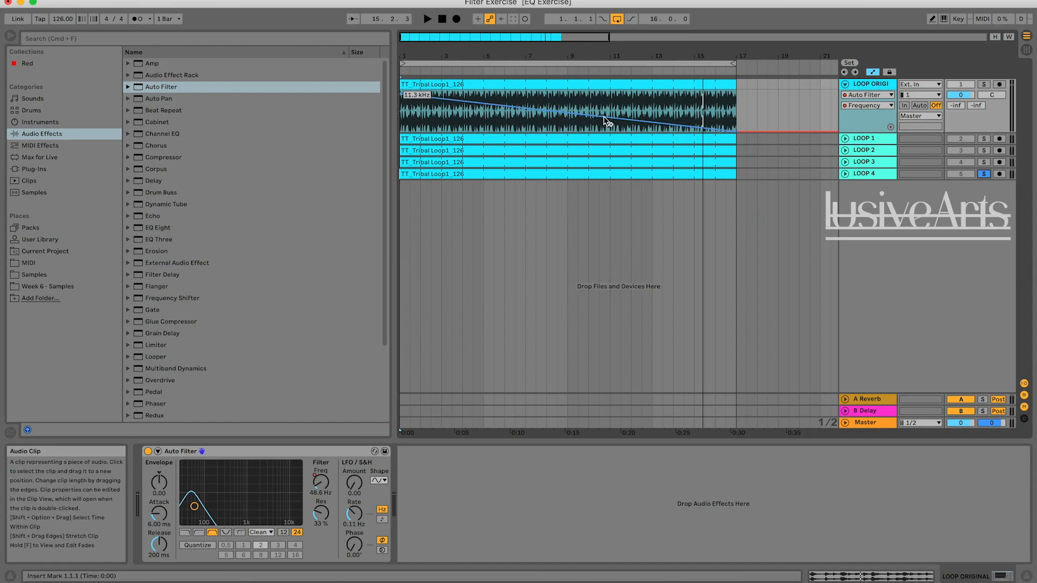
Replace LOOP ORIGINAL's band-pass Auto Filter with two new default Auto Filters in series.
left_click(511, 460)
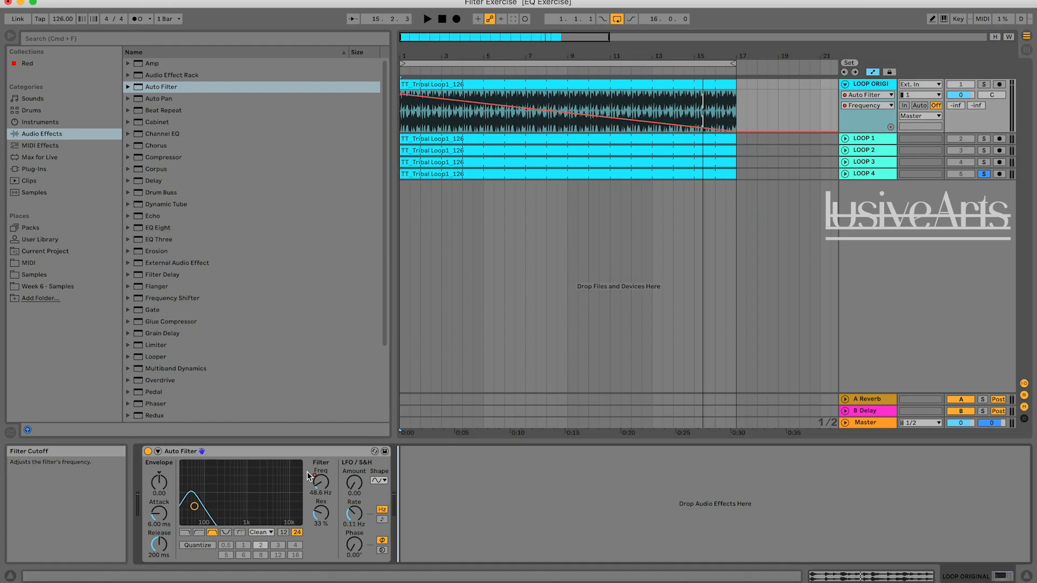
left_click(290, 457)
key("Delete")
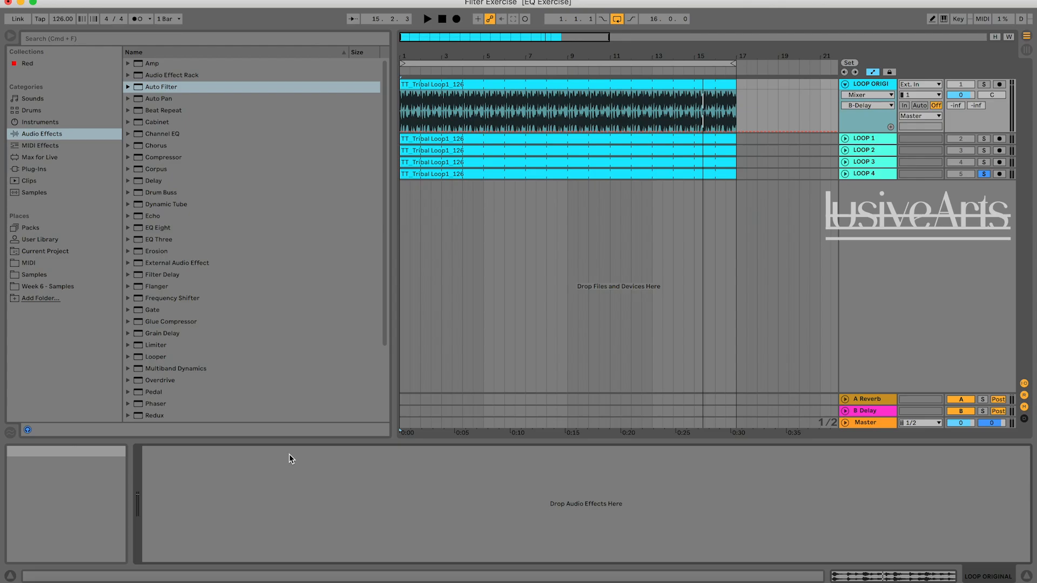
key("super+z")
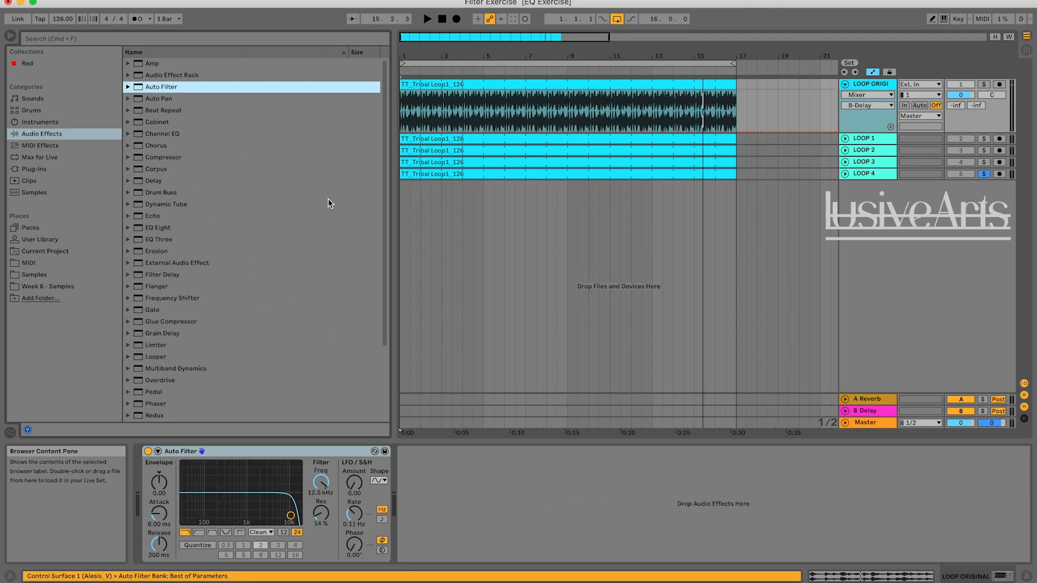
left_click(491, 456)
left_click(154, 90)
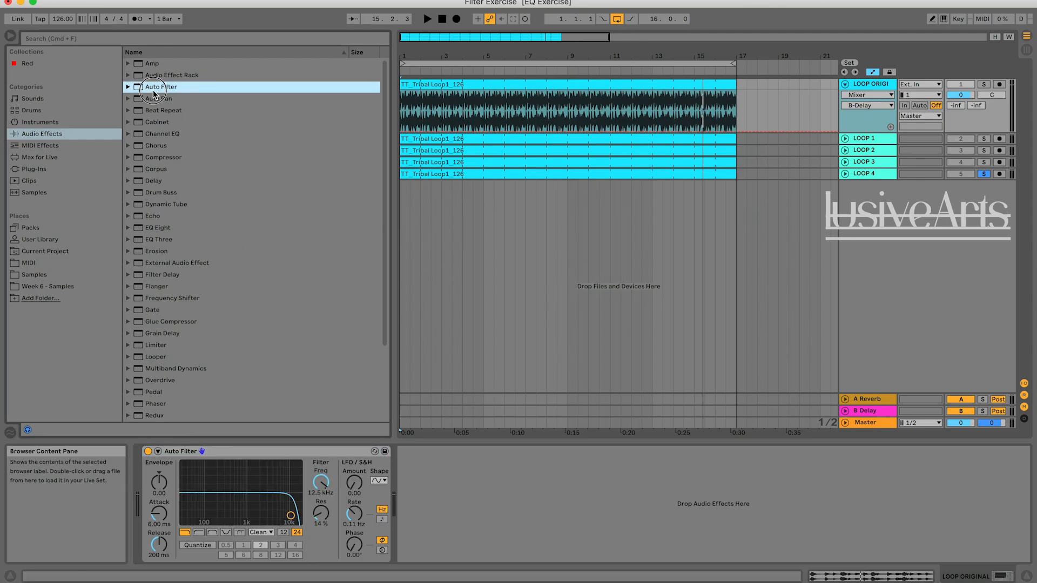
left_click_drag(491, 491, 492, 493)
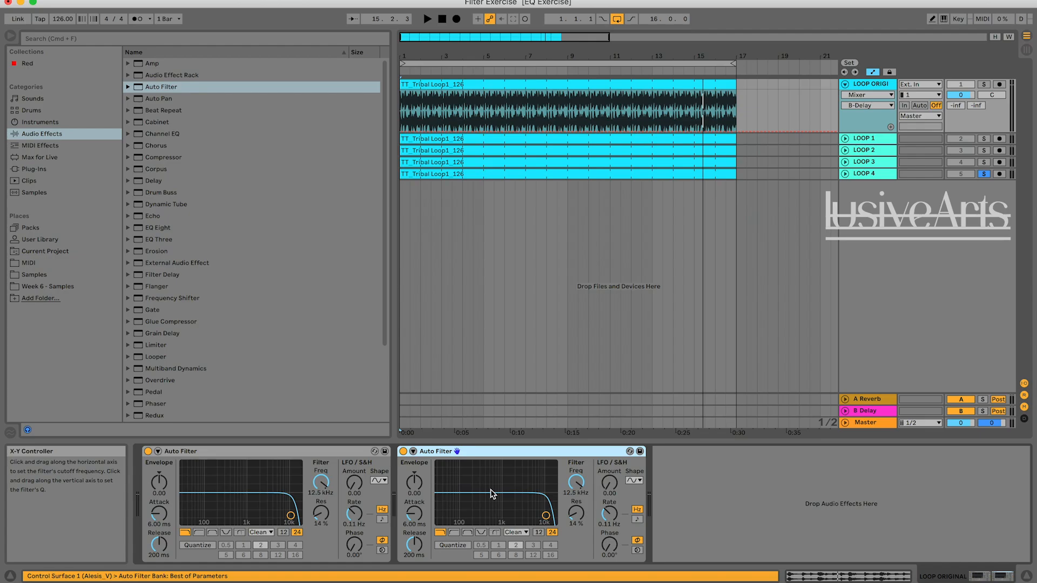
Set the second Auto Filter to high-pass at 7.71 kHz and open the first low-pass to 19.9 kHz while auditioning LOOP ORIGINAL.
left_click(453, 532)
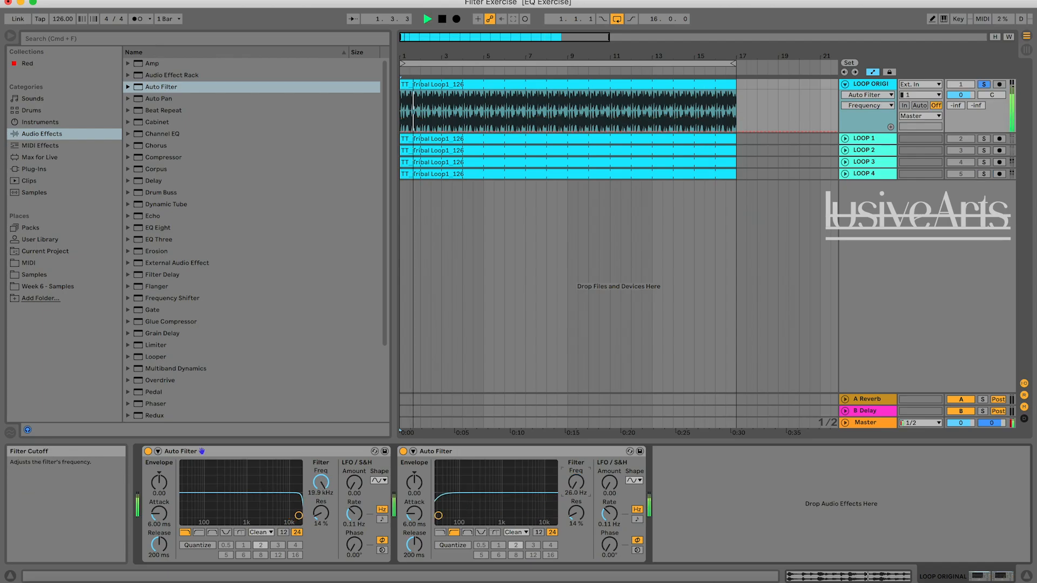
key("space")
key("space")
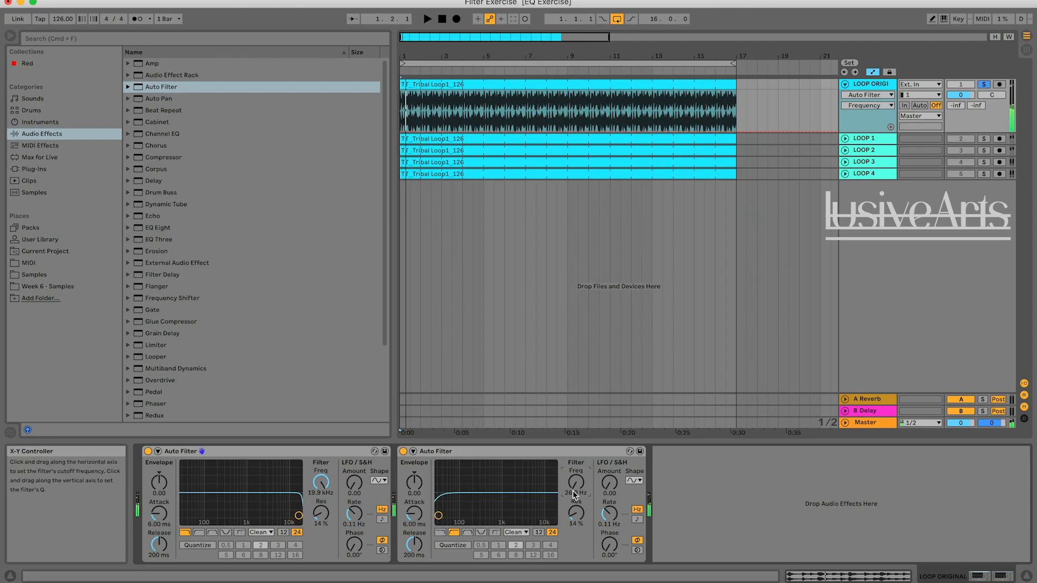
key("space")
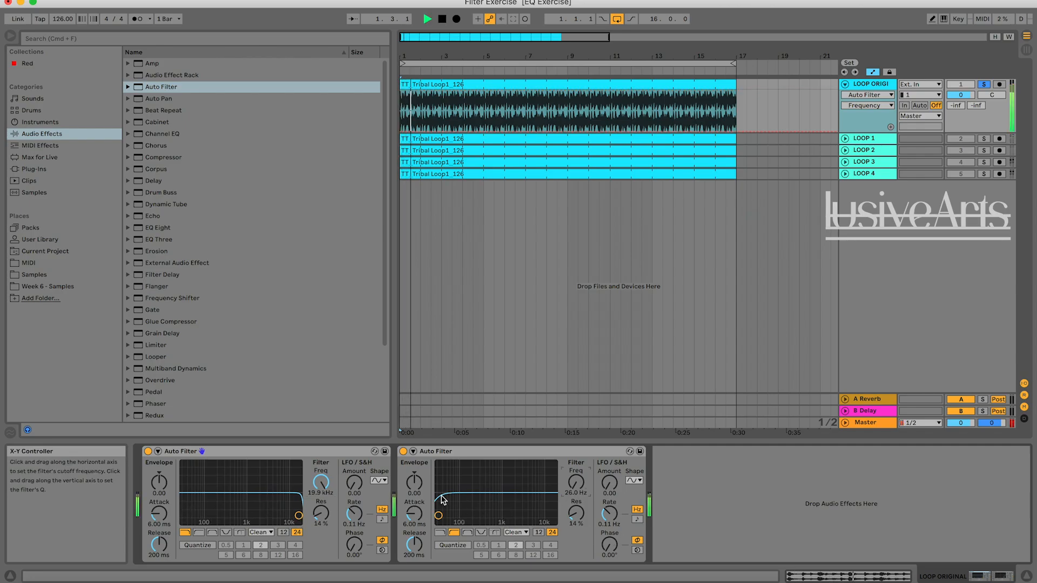
left_click_drag(572, 487, 576, 465)
key("space")
key("space")
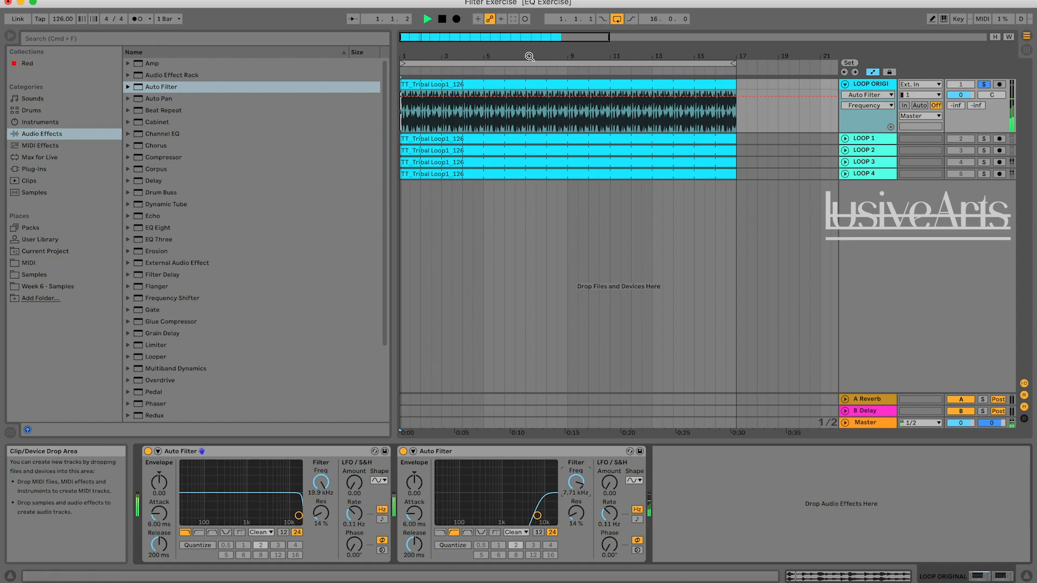
left_click(442, 19)
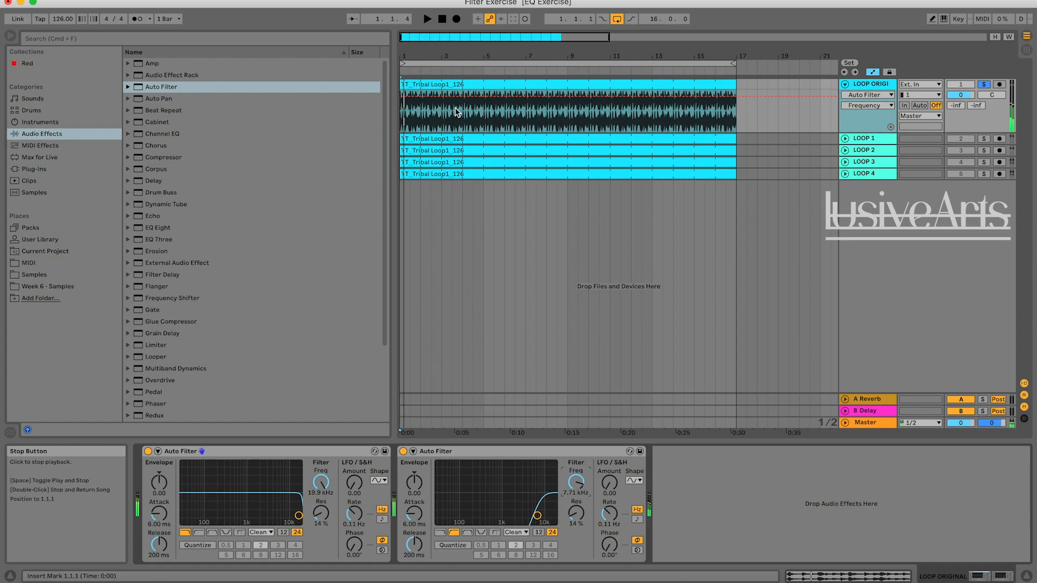
Automate the high-pass frequency from 7.71 kHz at bar 1 down to 26.0 Hz at bar 9, checking the sweep's end against LOOP 4.
left_click(402, 96)
key("space")
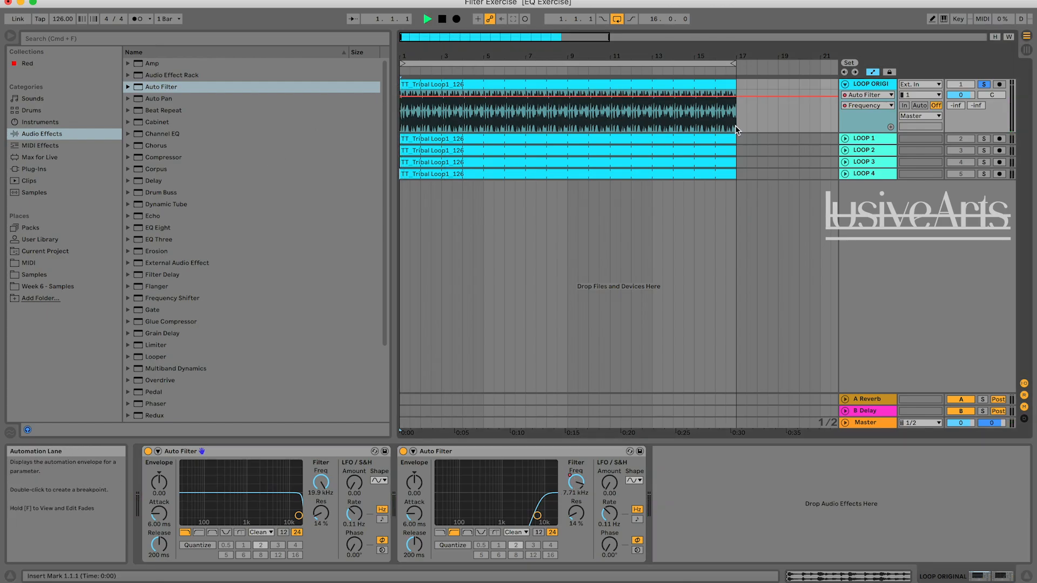
left_click(545, 70)
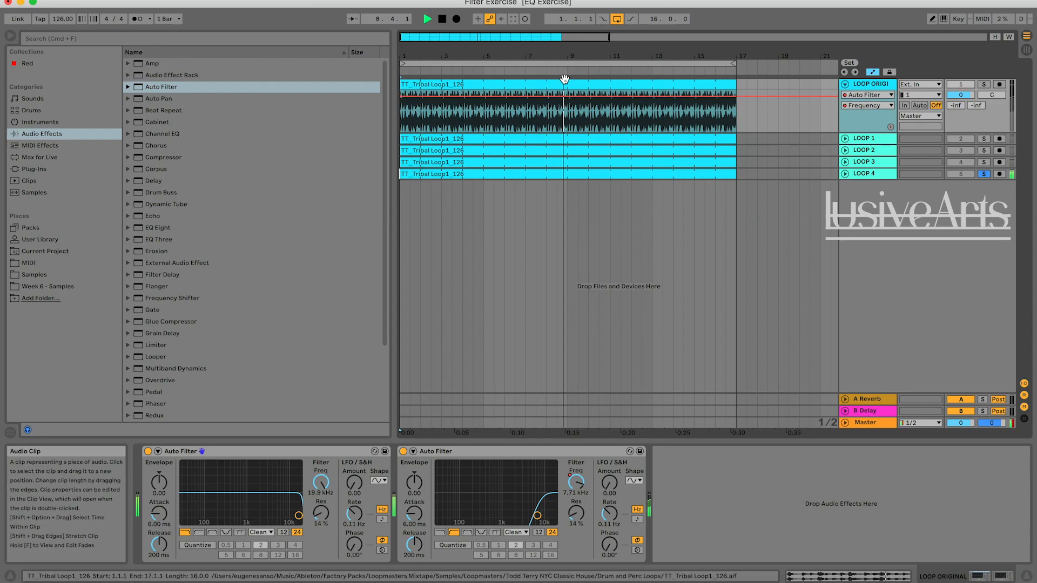
right_click(565, 137)
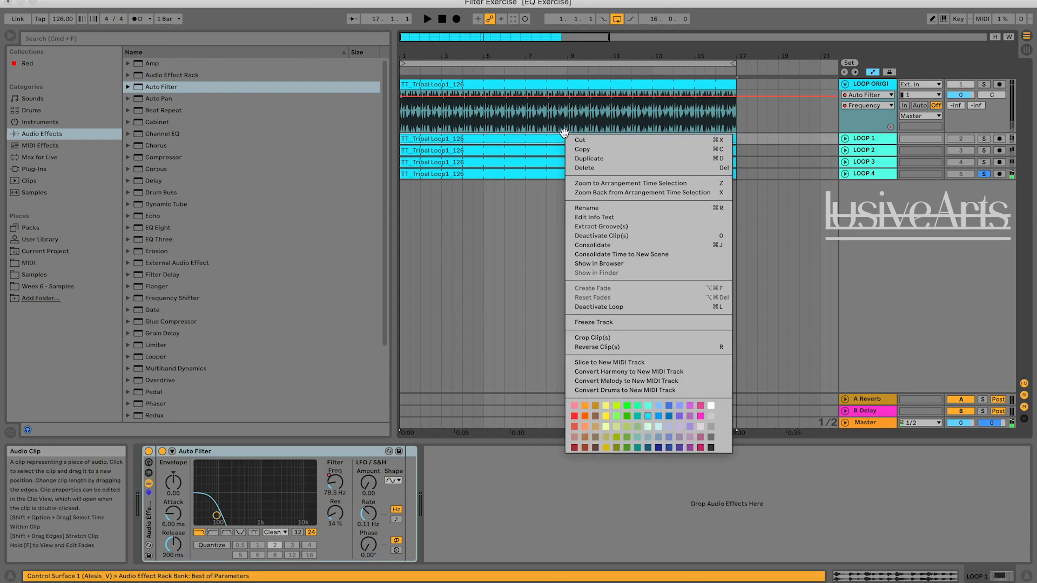
left_click(558, 124)
key("space")
left_click(561, 120)
key("space")
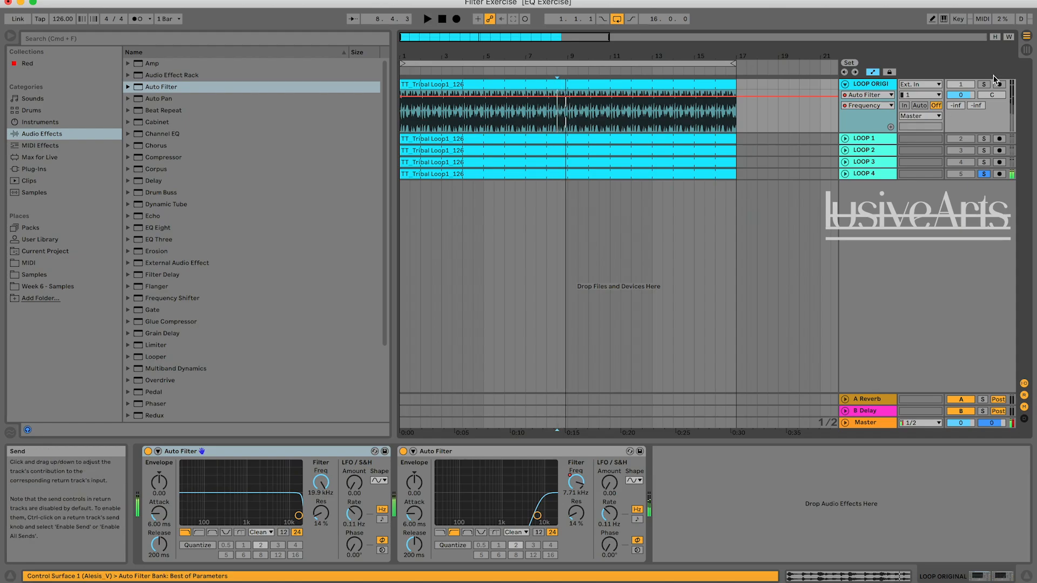
left_click(983, 84)
key("space")
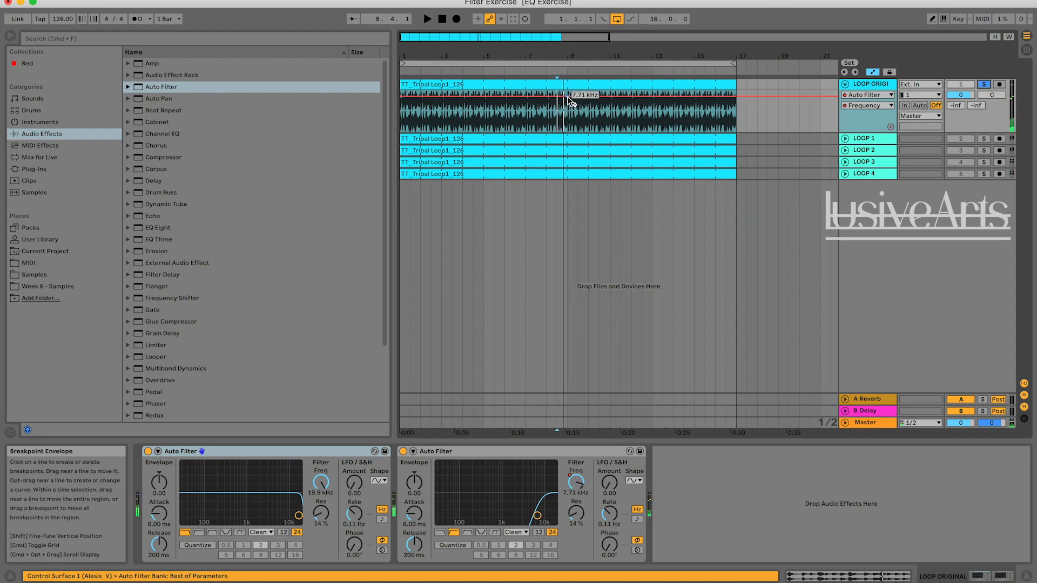
left_click_drag(565, 97, 568, 135)
Play from bar 5 while alternating solo between LOOP ORIGINAL and LOOP 4 to compare the high-pass sweep.
left_click(483, 102)
key("space")
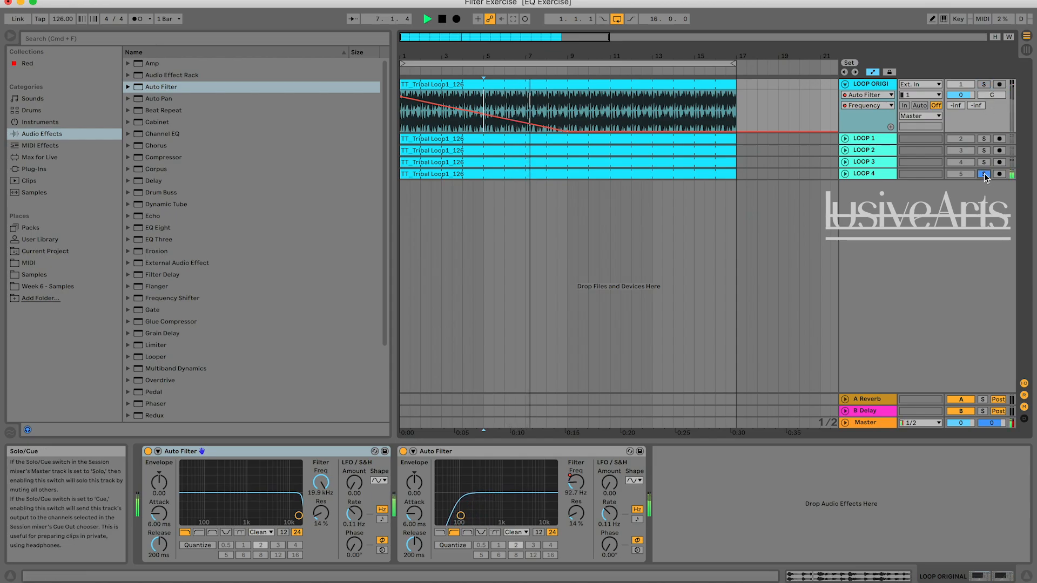
left_click(985, 85)
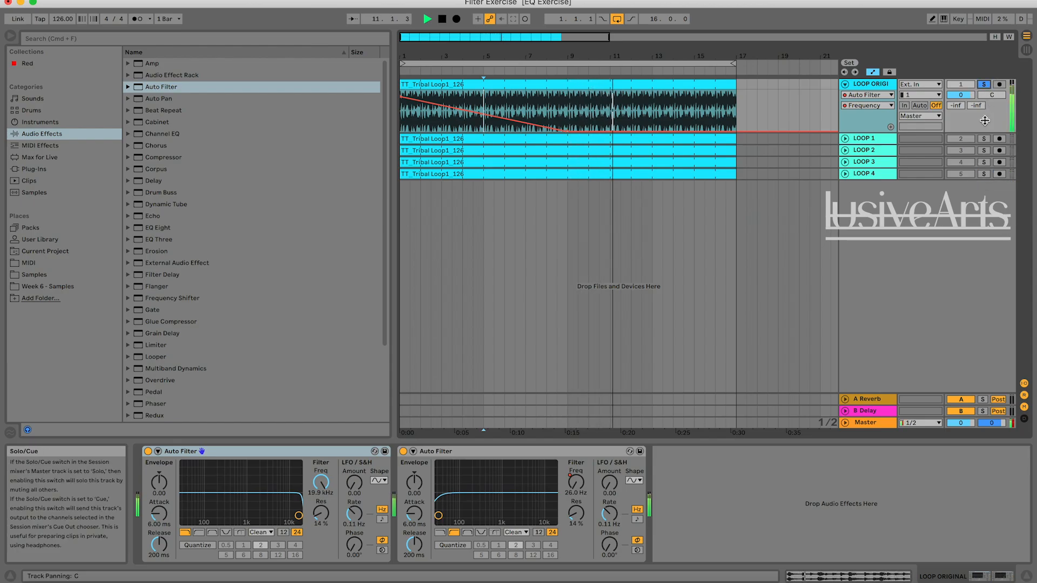
left_click(984, 174)
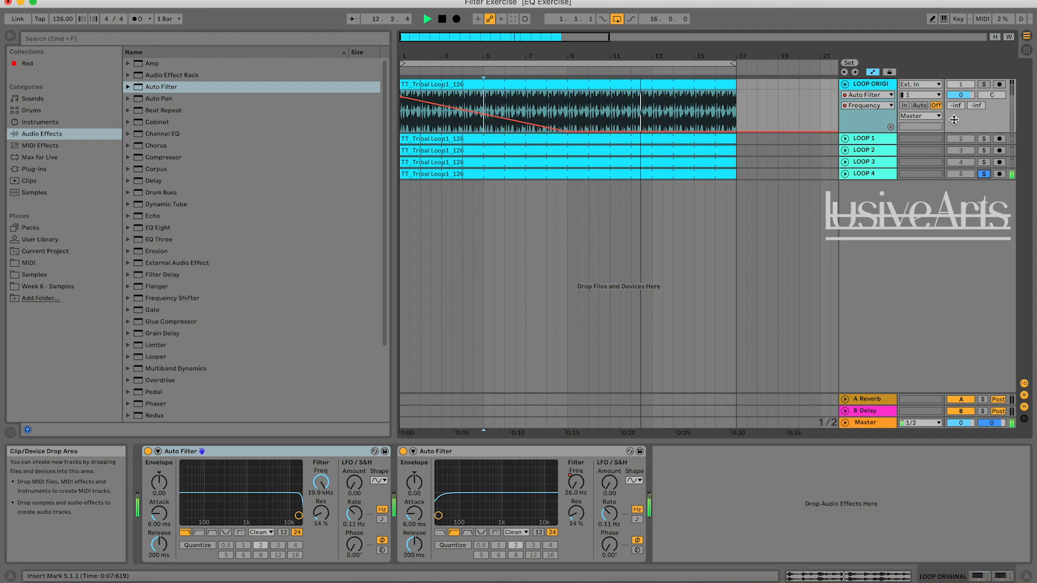
left_click(984, 85)
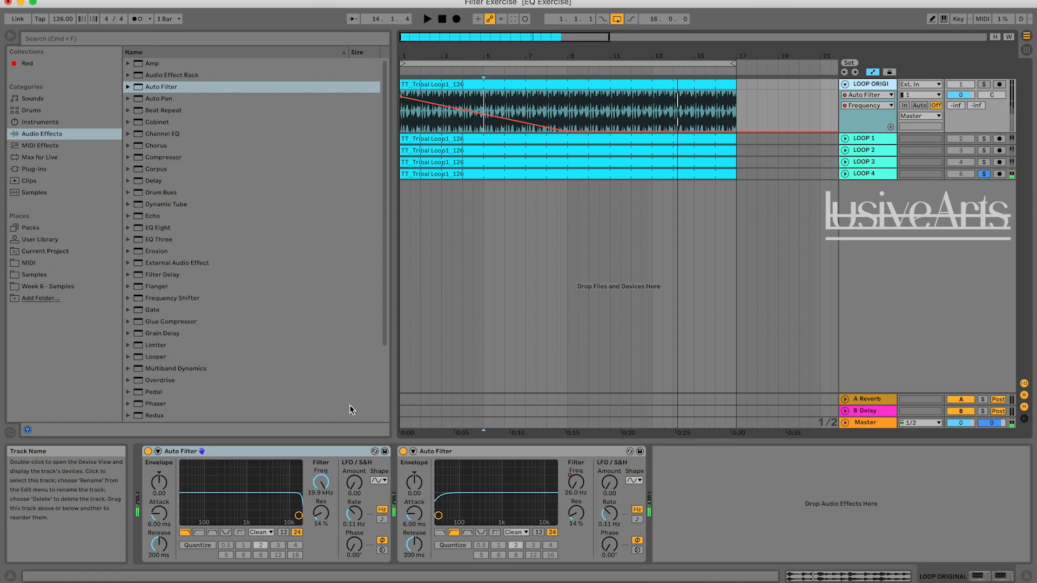
Automate the first Auto Filter's low-pass frequency from 19.9 kHz at bar 9 down to 26.0 Hz at bar 17.
left_click(321, 482)
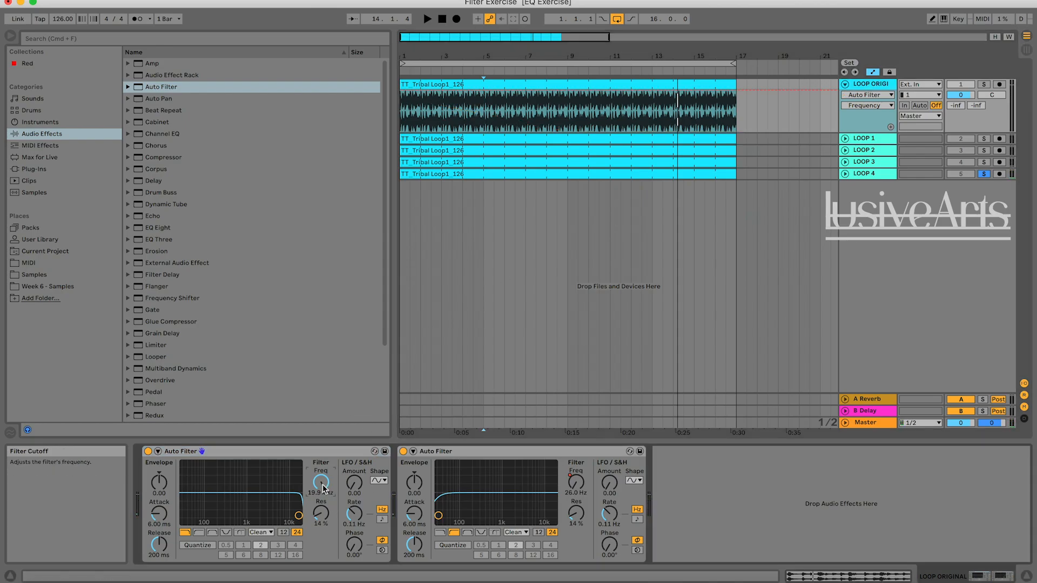
left_click(570, 90)
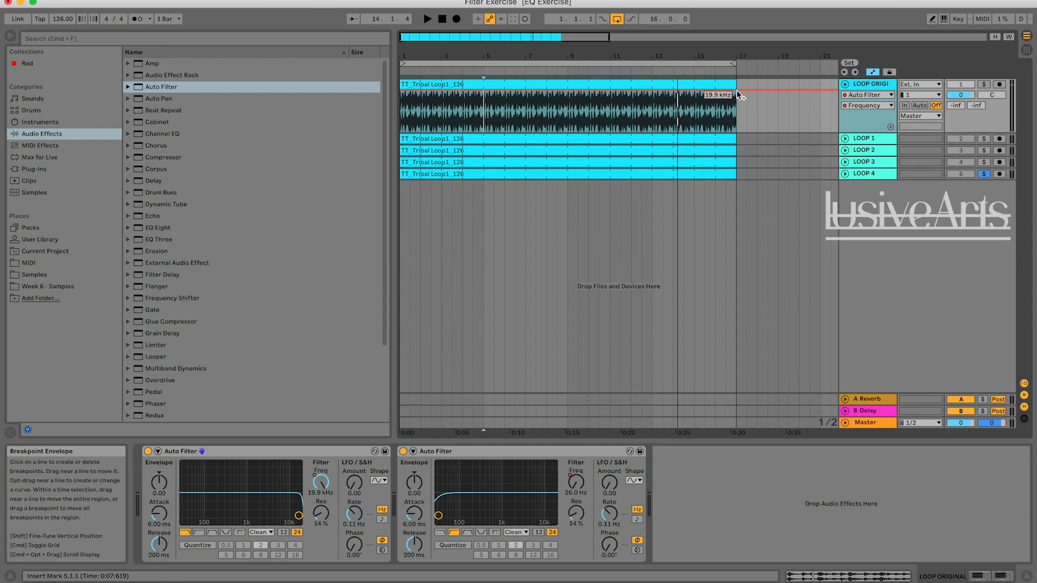
left_click_drag(736, 90, 735, 132)
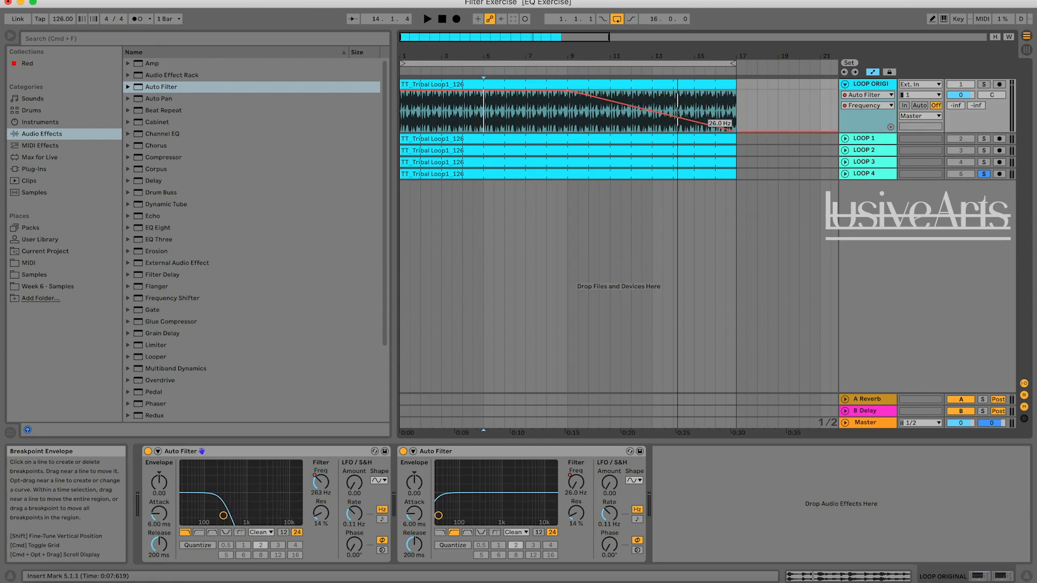
Play LOOP ORIGINAL from bars 5 and 9, alternating solo with LOOP 4 to compare the low-pass sweep.
left_click(985, 85)
key("space")
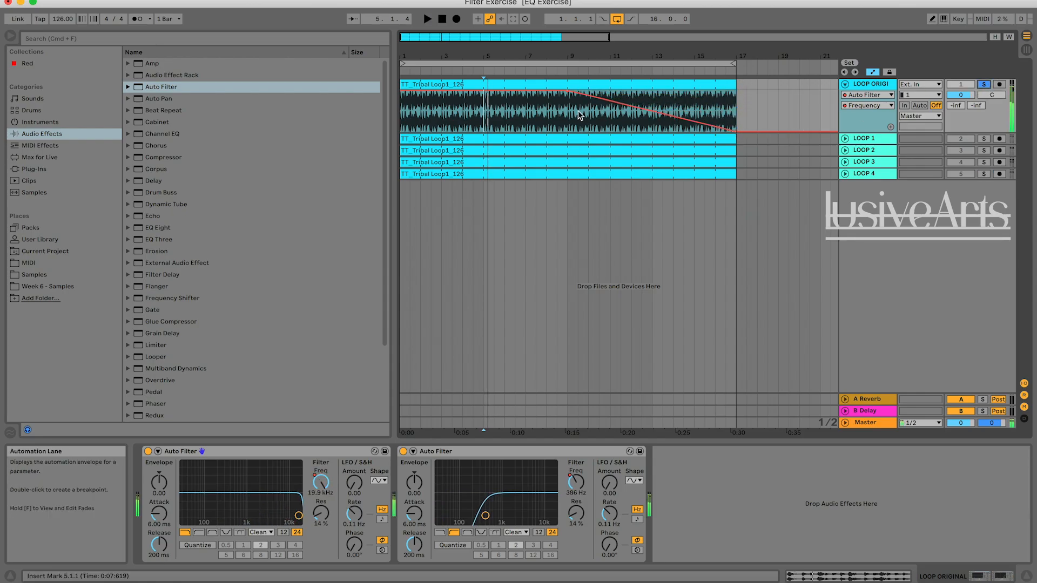
left_click(569, 113)
key("space")
key("space")
left_click(982, 174)
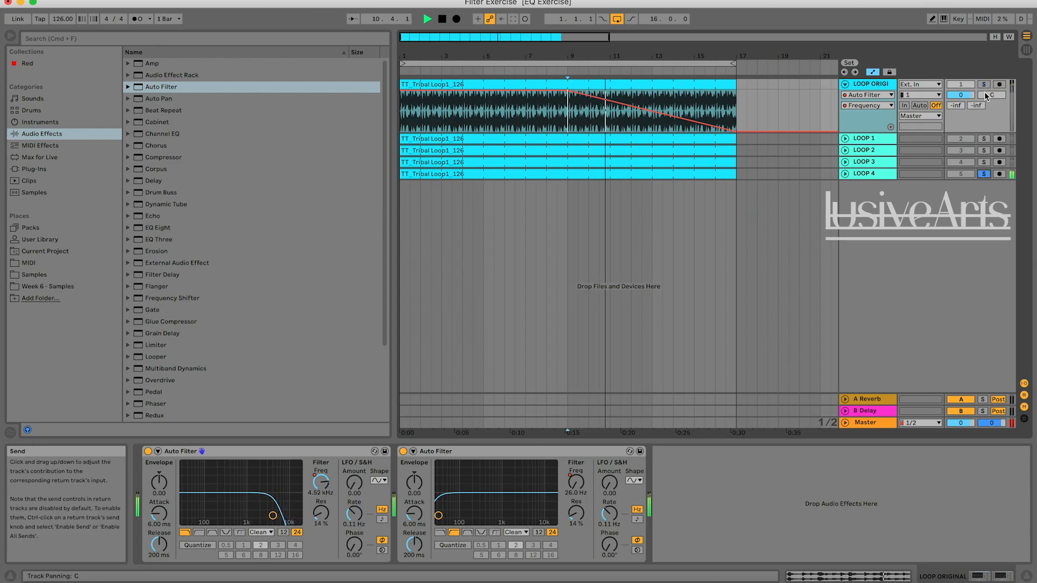
left_click(984, 174)
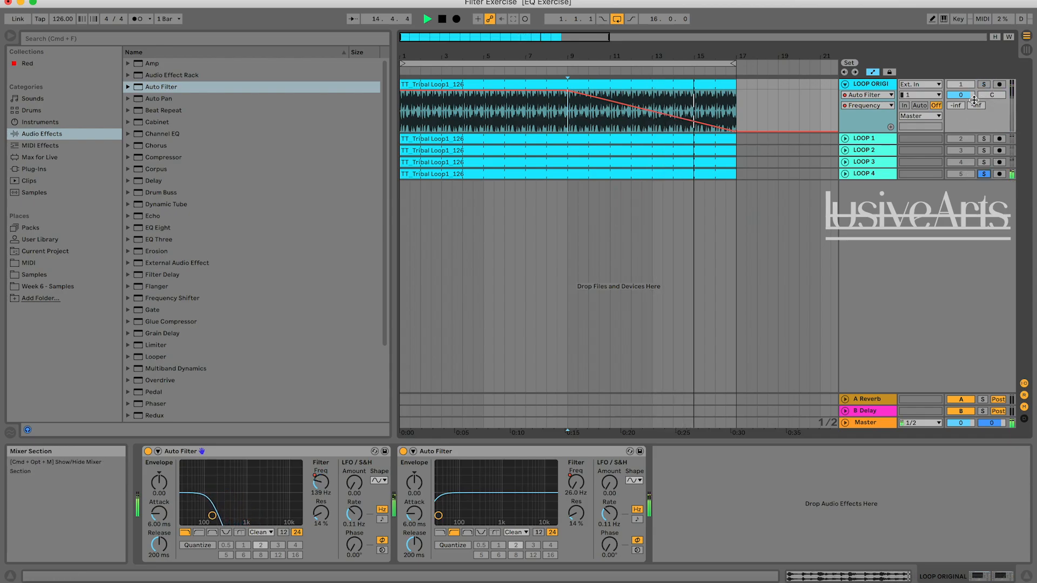
left_click(983, 174)
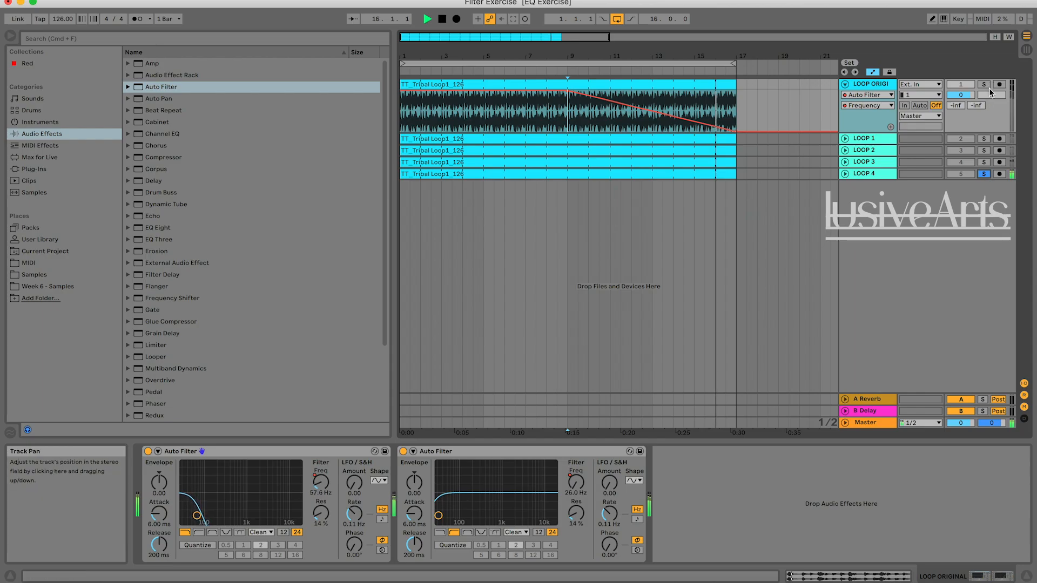
left_click(984, 174)
key("space")
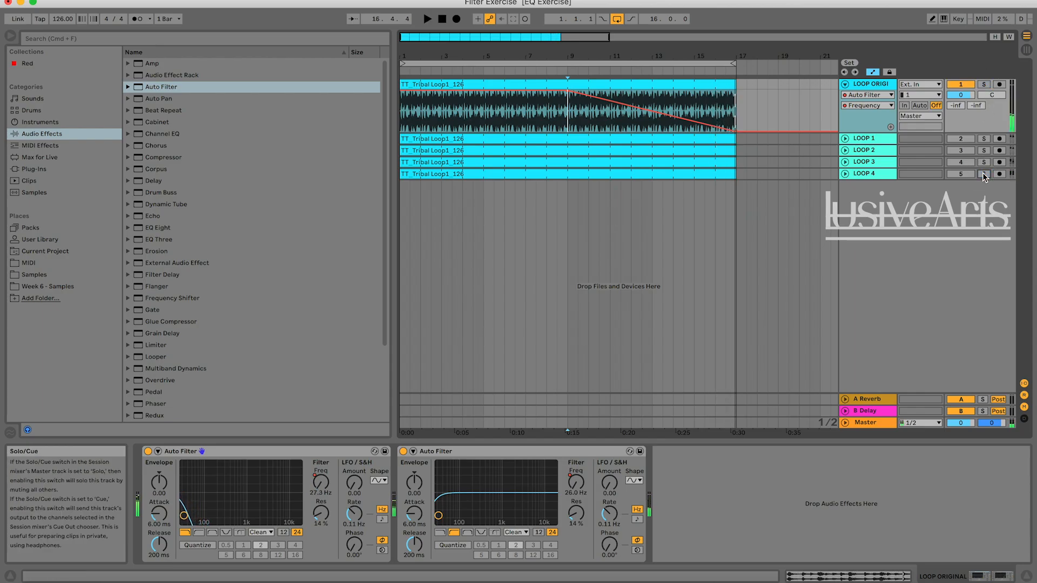
Review the frequency automation curves of both Auto Filters on LOOP ORIGINAL.
left_click(573, 484)
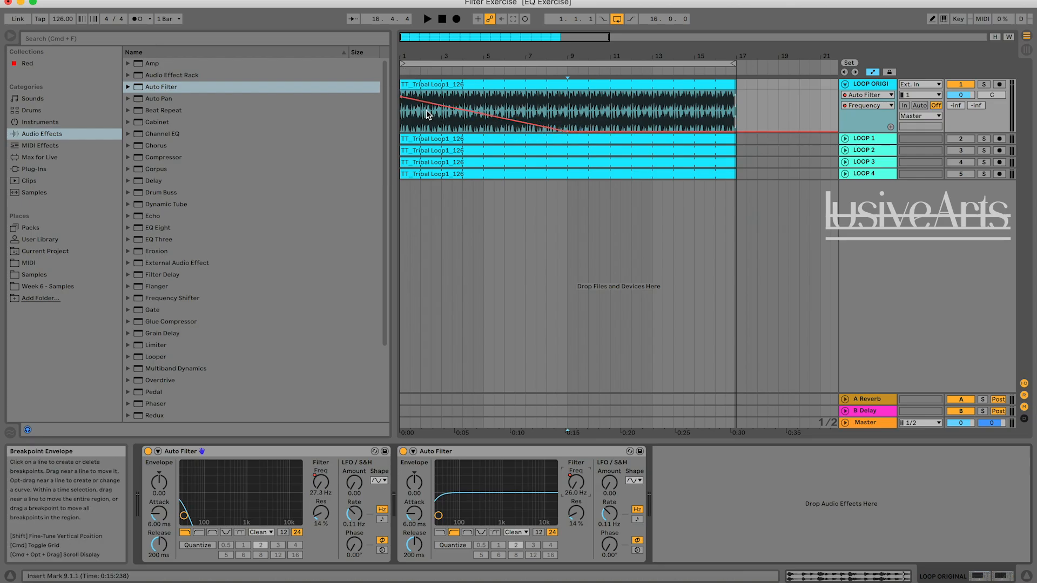
left_click(322, 485)
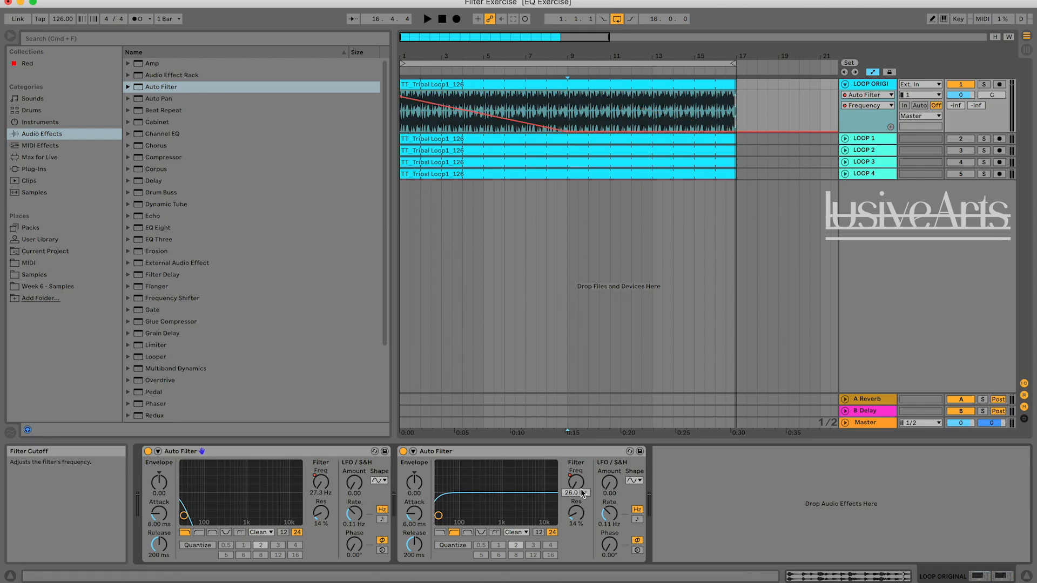
left_click(786, 277)
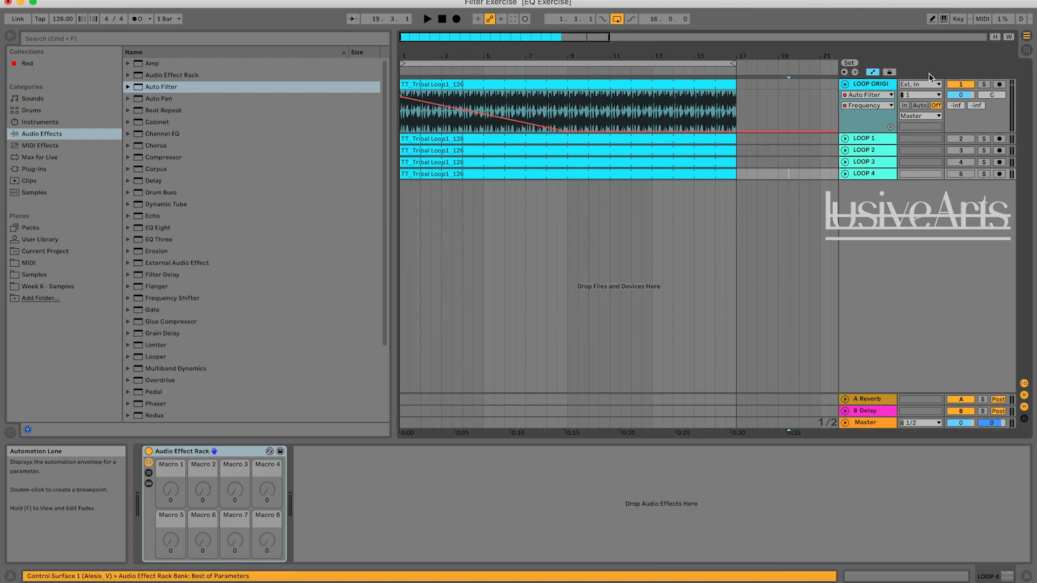
left_click(878, 87)
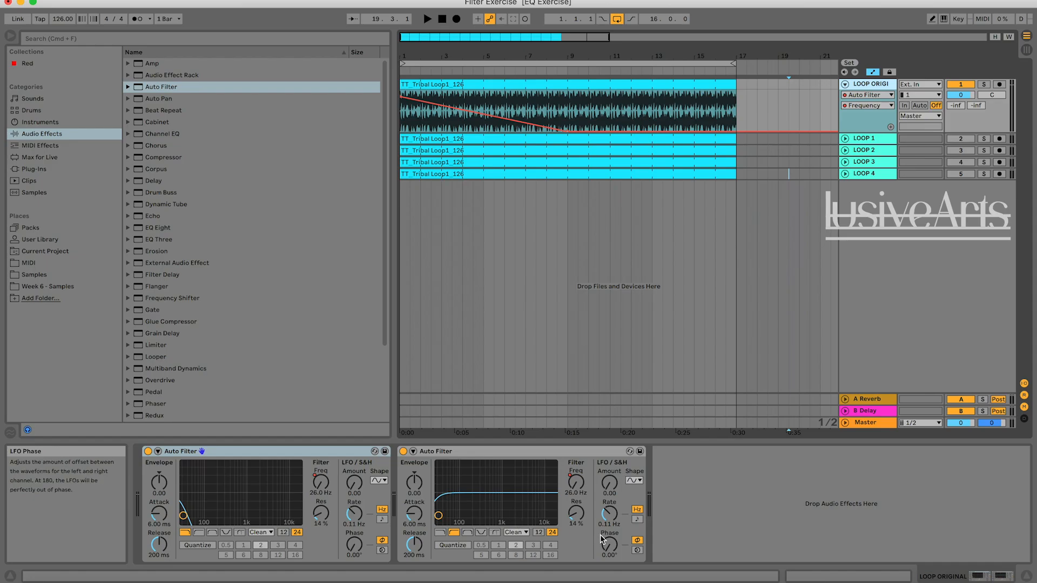
Unfold LOOP 4, reveal the devices in its Audio Effect Rack, and examine both Auto Filters' frequency automation.
left_click(845, 174)
left_click(856, 176)
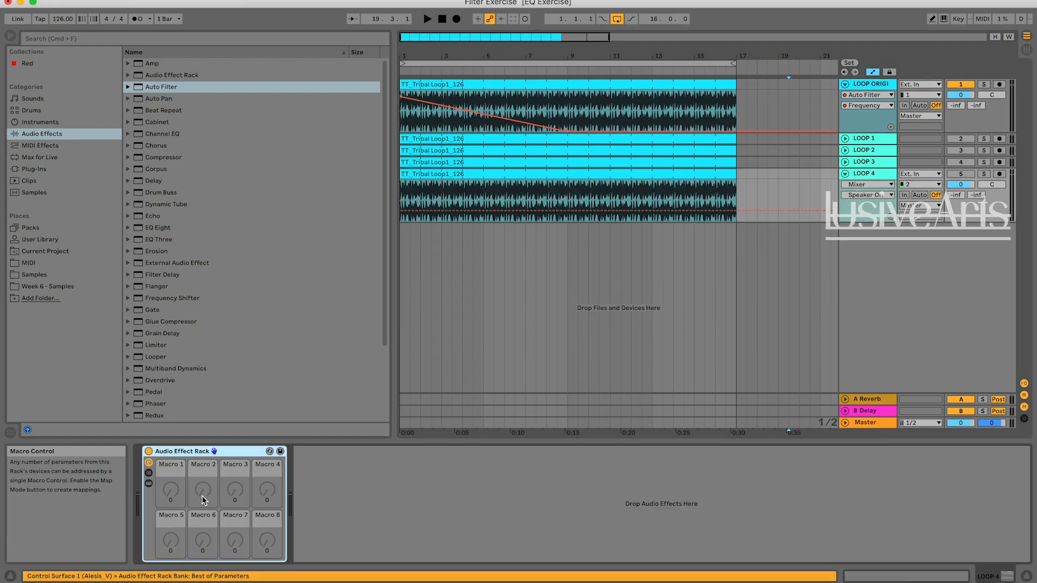
left_click(149, 483)
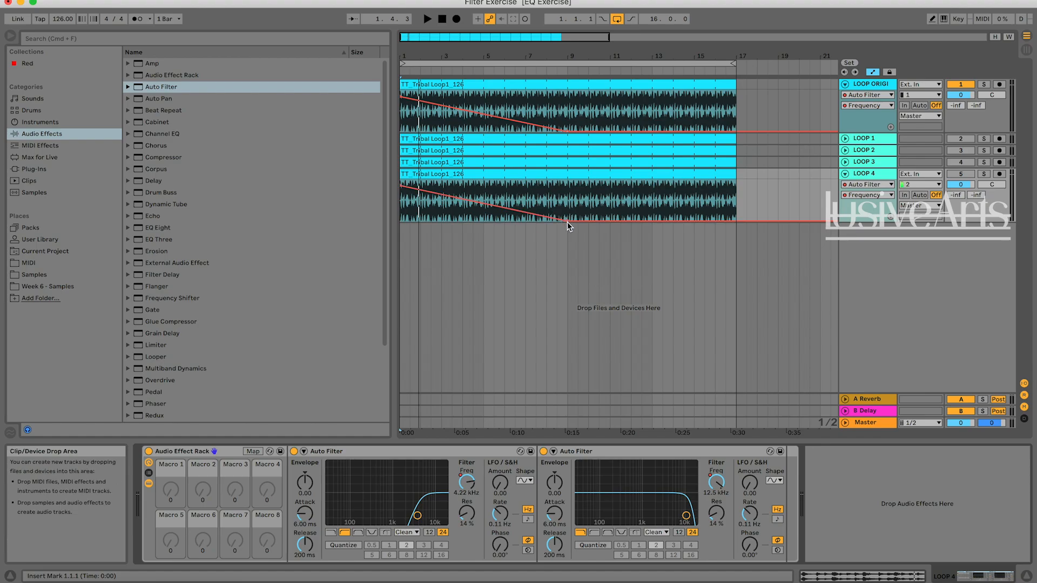
left_click(562, 421)
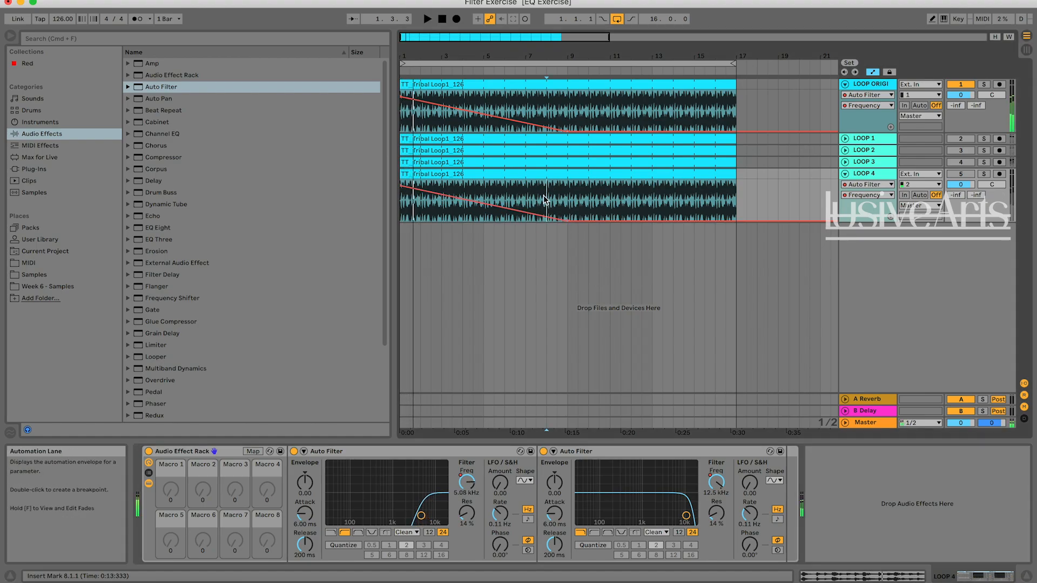
key("space")
left_click(718, 482)
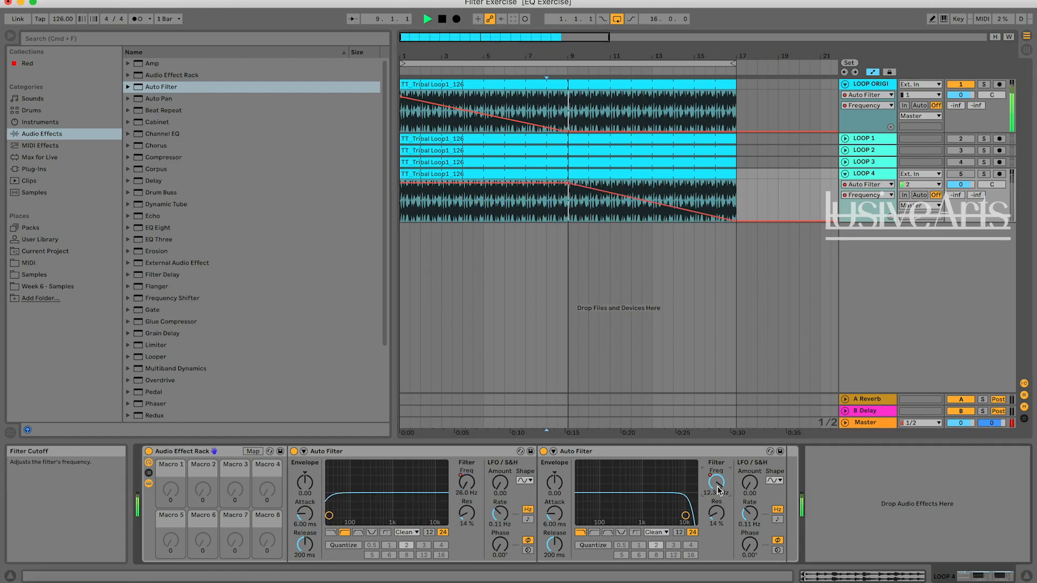
key("space")
Show LOOP ORIGINAL's low-pass frequency automation and compare it with LOOP 4 during playback from bar 8, alternating solo.
left_click(873, 84)
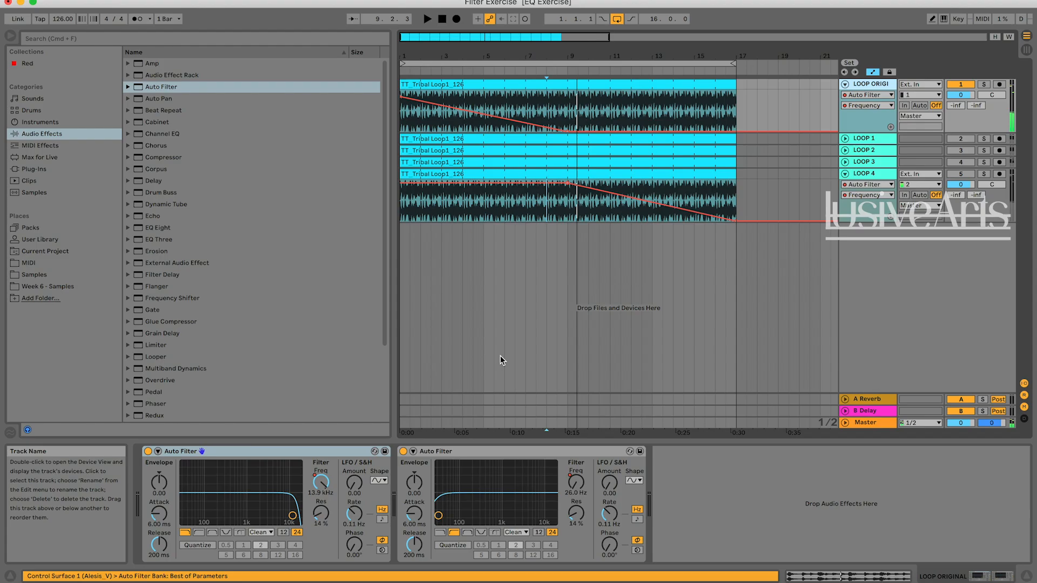
left_click(323, 483)
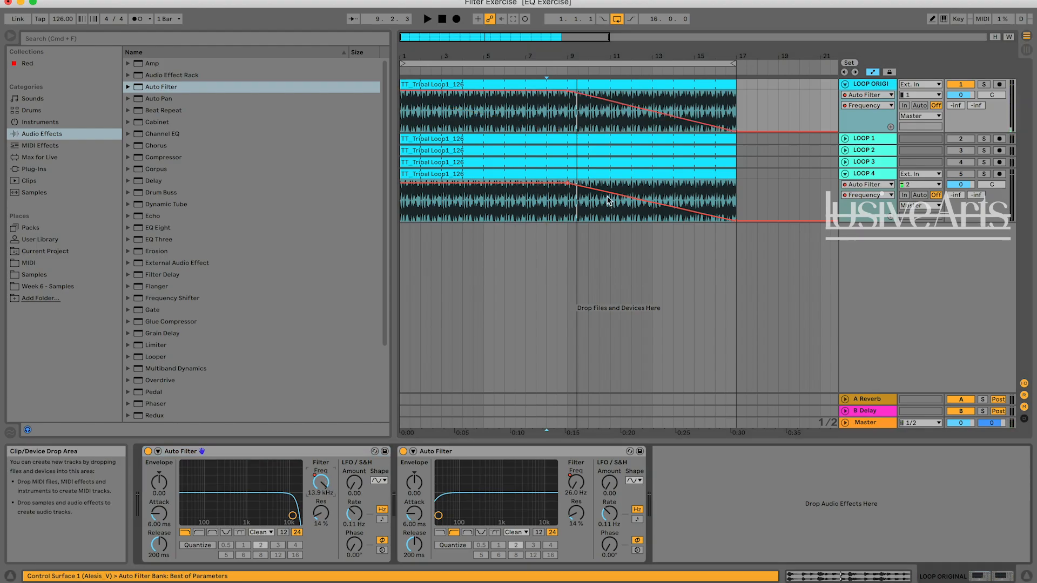
key("space")
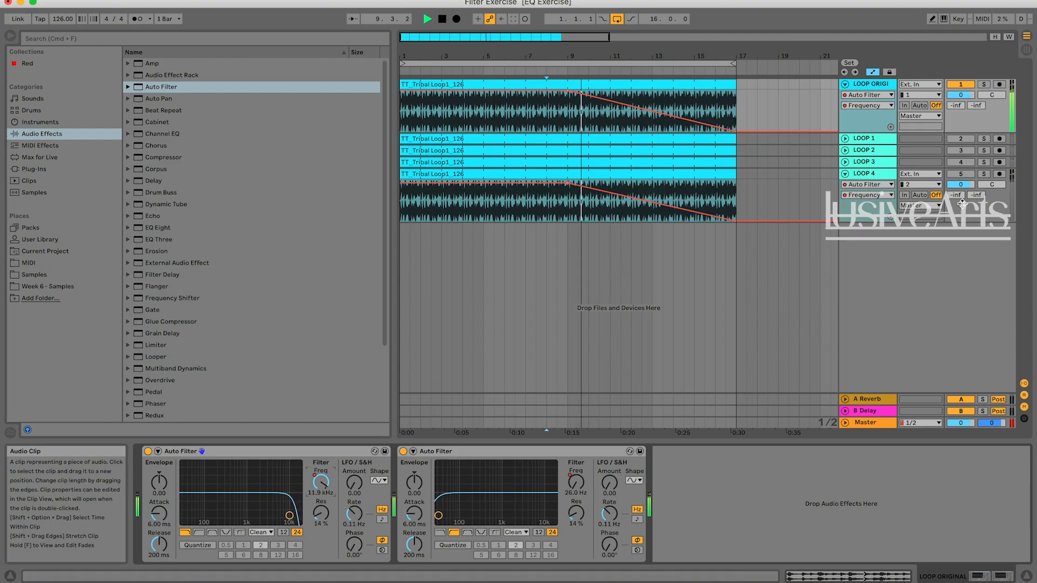
left_click(984, 85)
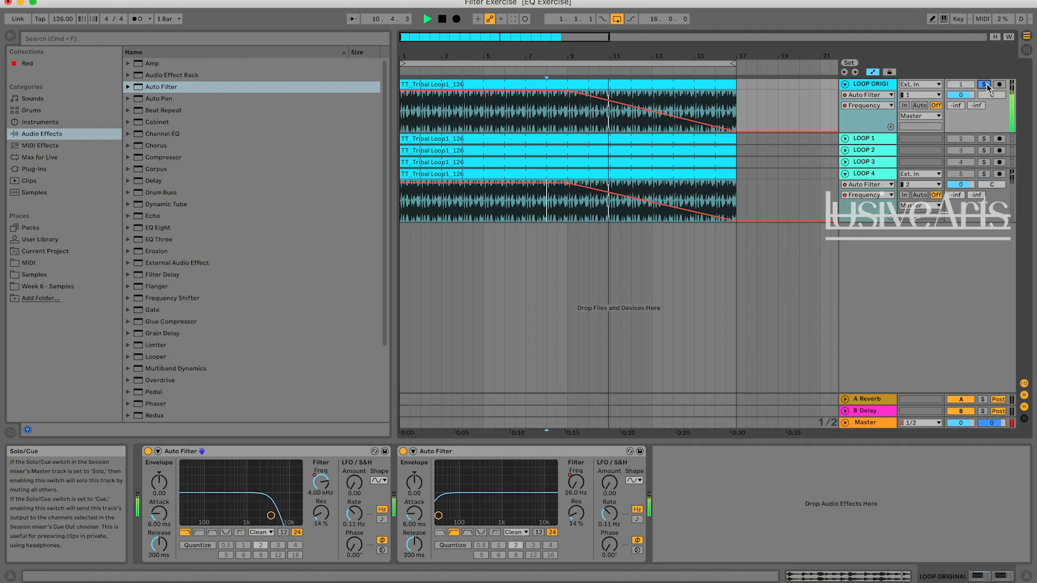
left_click(983, 174)
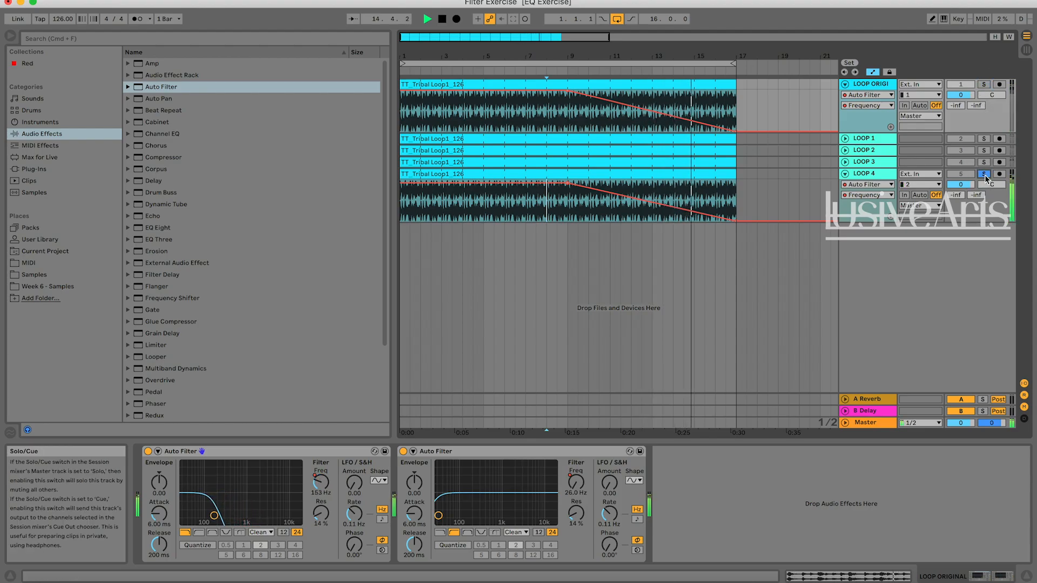
Stop playback and compare the Auto Filter devices on LOOP 4 with those on LOOP ORIGINAL.
key("space")
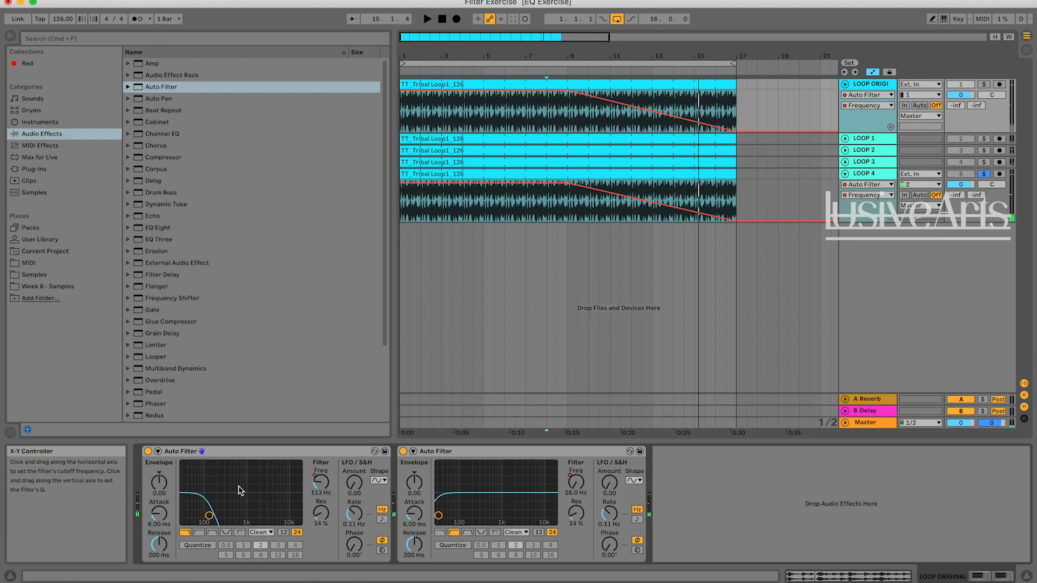
left_click(318, 486)
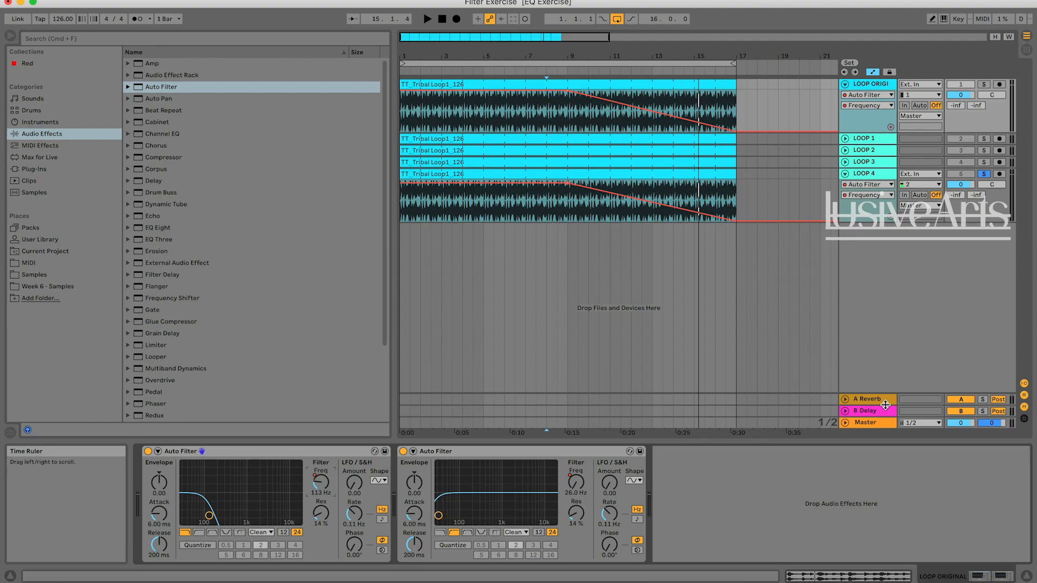
left_click(874, 196)
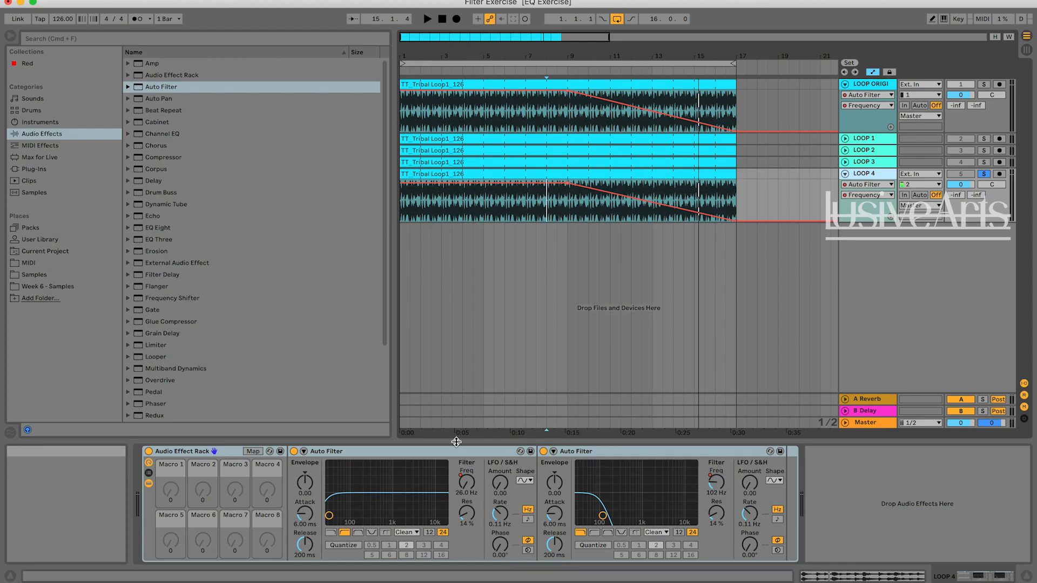
right_click(877, 90)
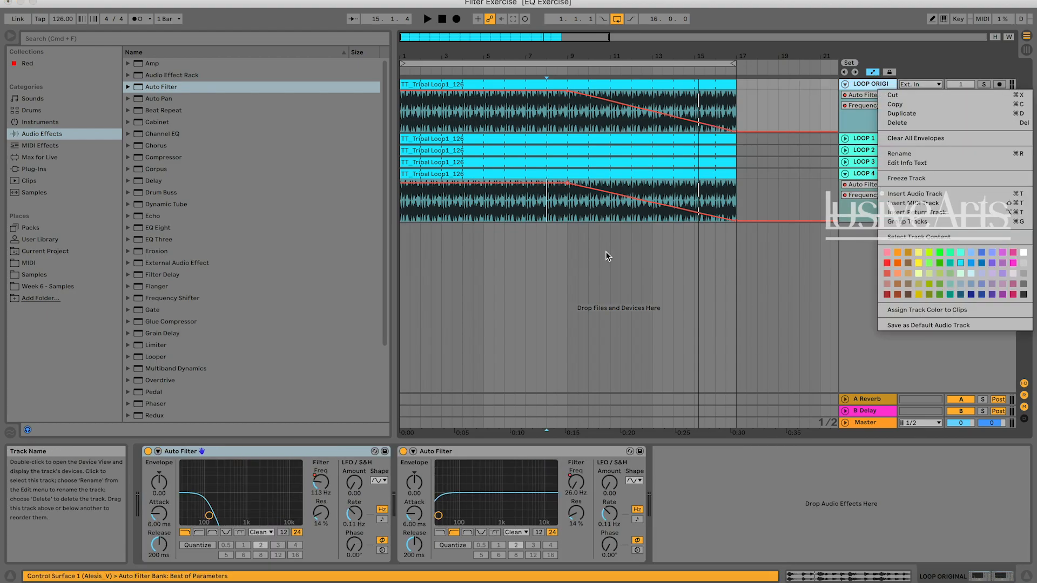
left_click(576, 253)
Examine the low-pass frequency curves, selecting bars 4.3.1 to 14.1.1 on LOOP ORIGINAL and 5.1.1 to 13.1.1 on LOOP 4.
left_click_drag(471, 119, 674, 123)
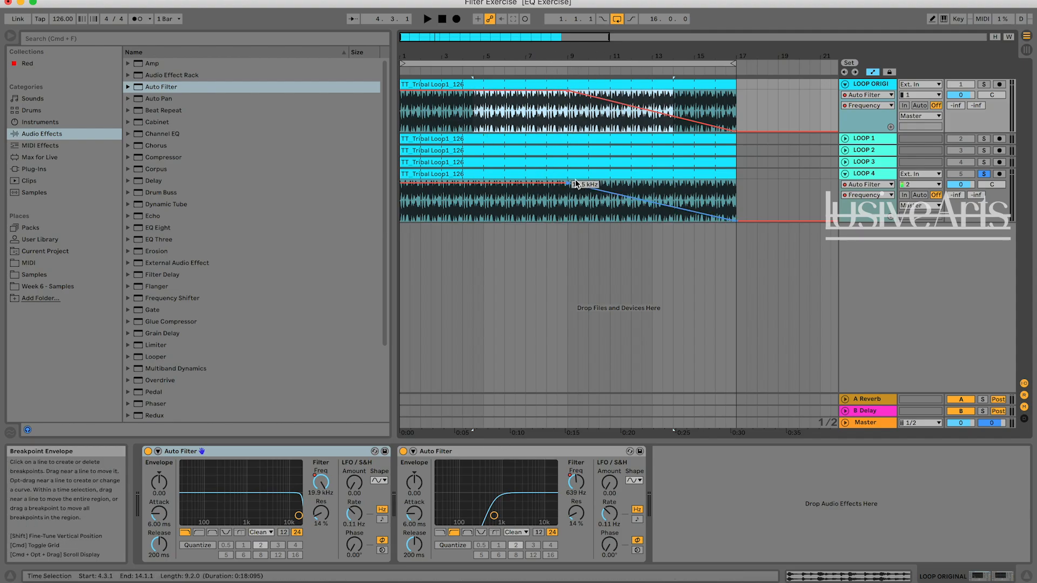
left_click(705, 205)
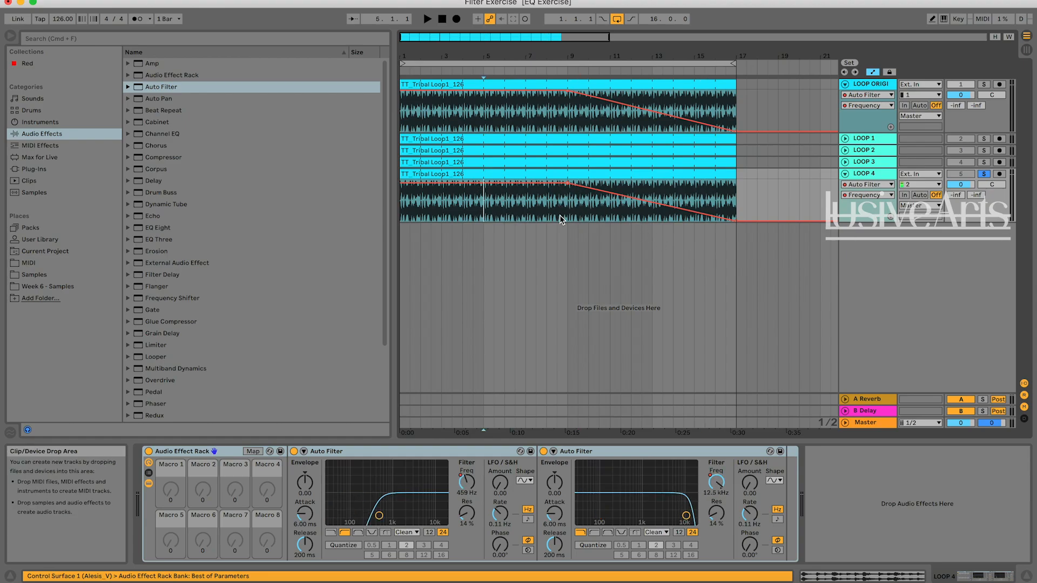
left_click(647, 191)
mouse_move(646, 191)
left_mouse_down()
mouse_move(492, 188)
mouse_move(558, 199)
mouse_move(660, 180)
left_mouse_up()
left_click(482, 204)
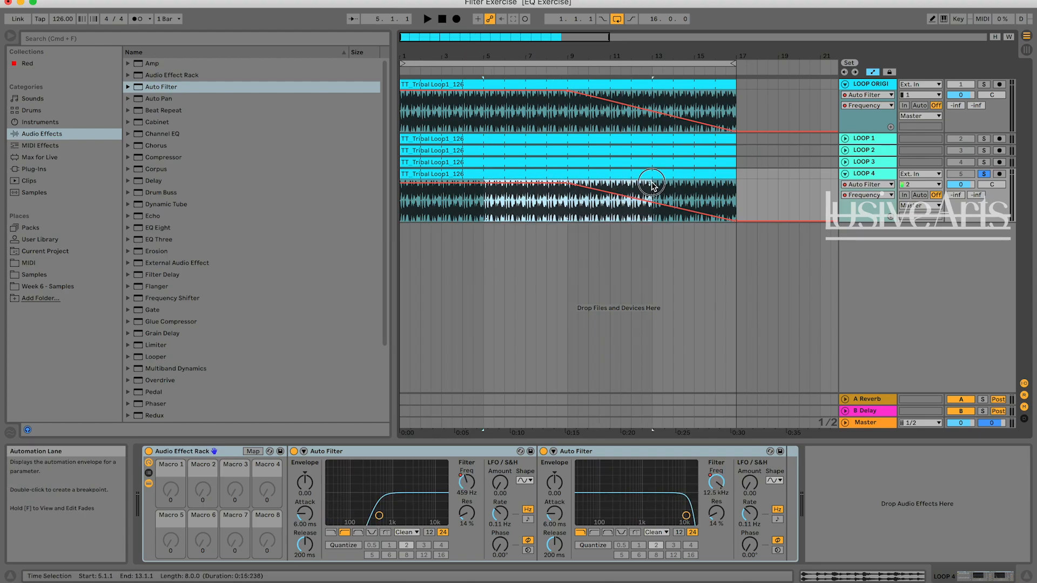
left_click(673, 195)
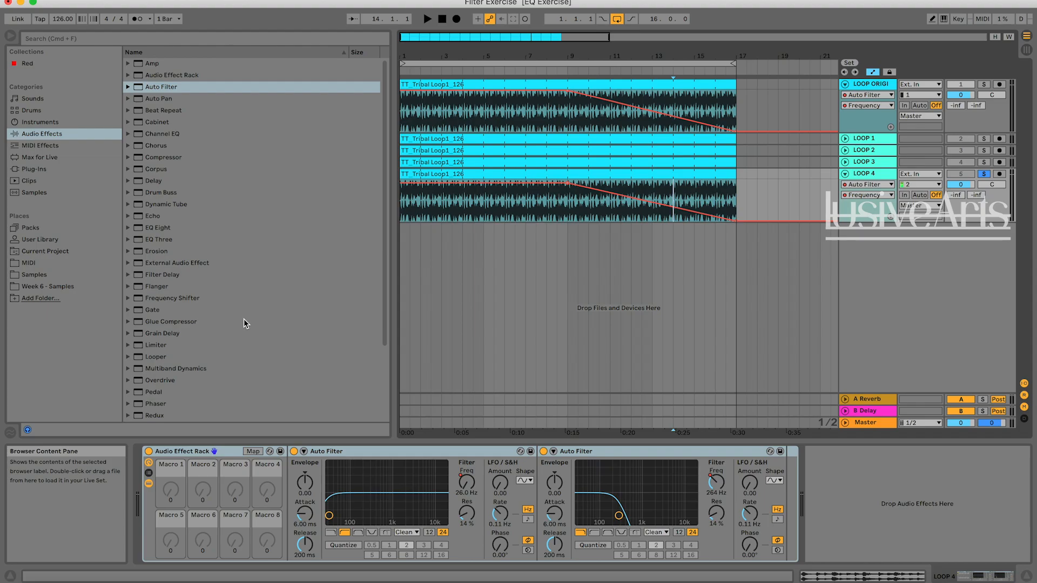
scroll(244, 319, "down", 3)
left_click(559, 328)
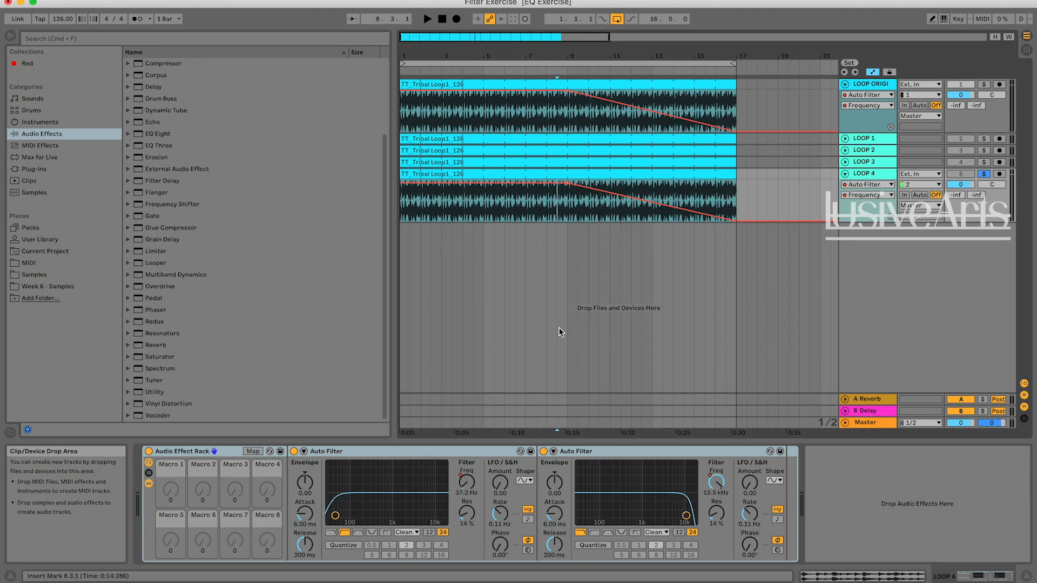